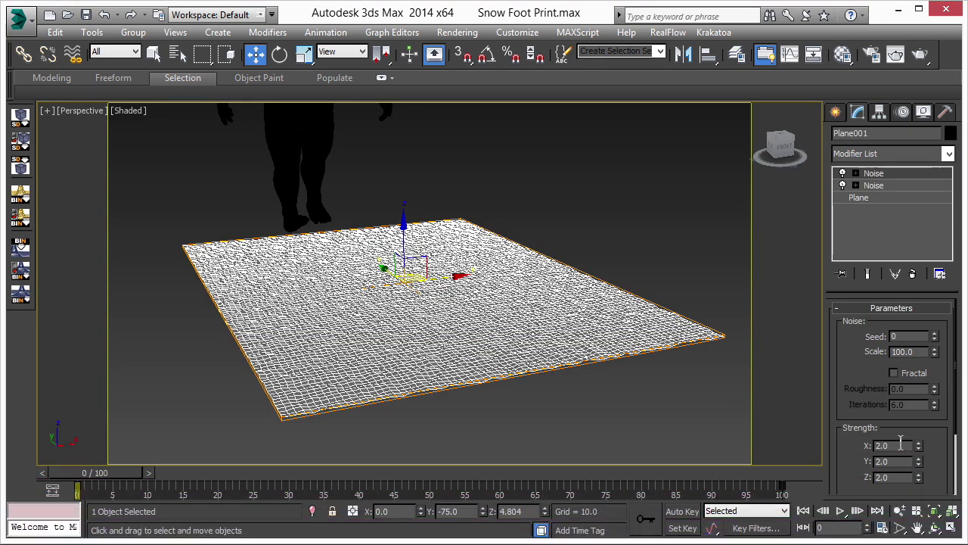
pyautogui.doubleClick(900, 445)
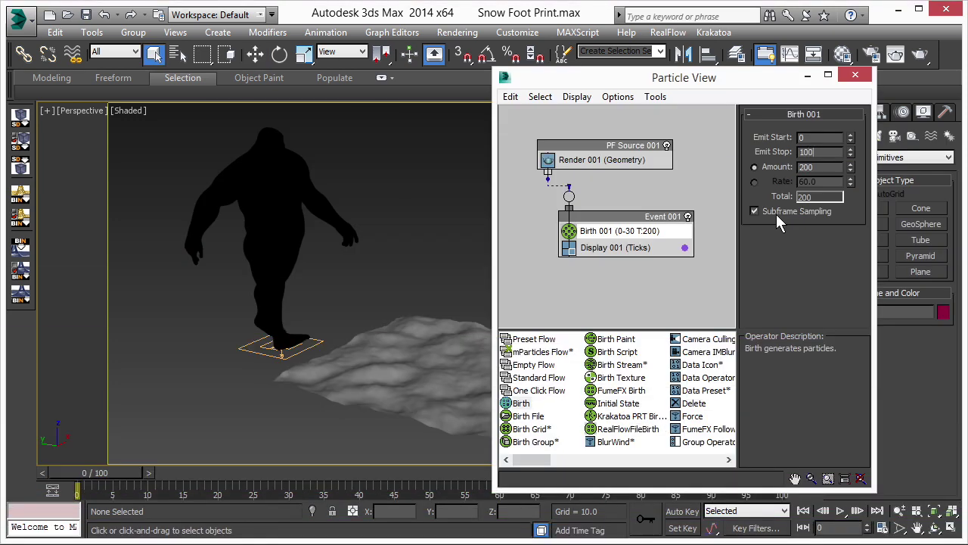
pyautogui.press('Return')
pyautogui.click(823, 167)
pyautogui.press('Return')
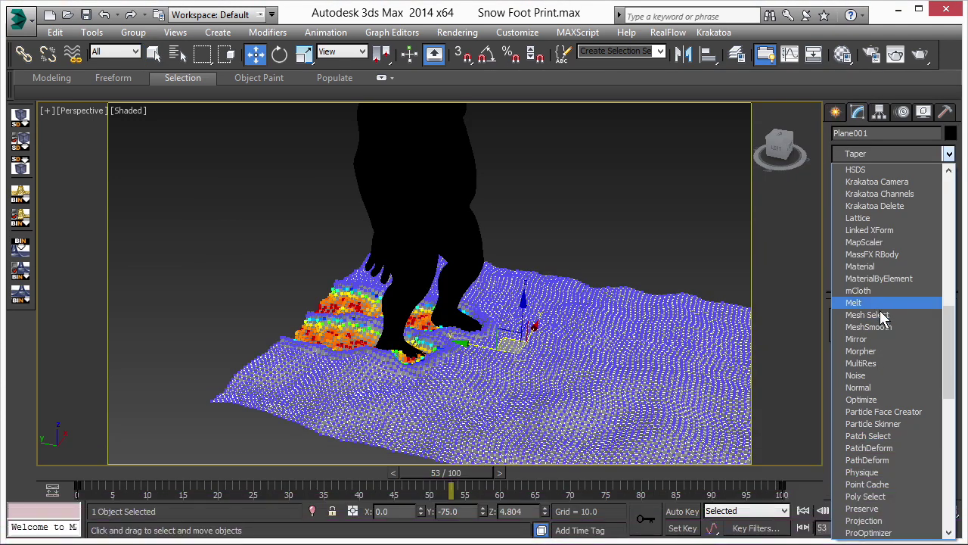
pyautogui.click(885, 378)
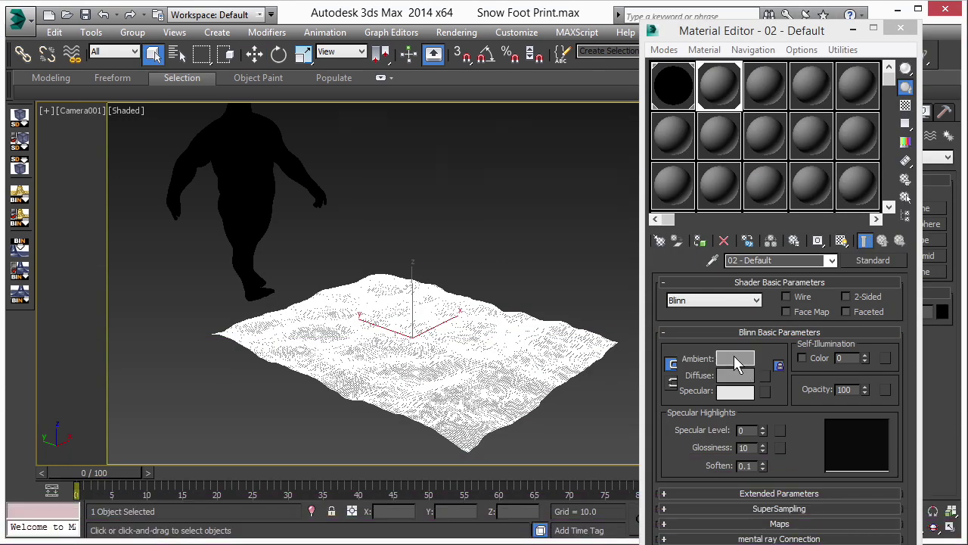
pyautogui.click(735, 360)
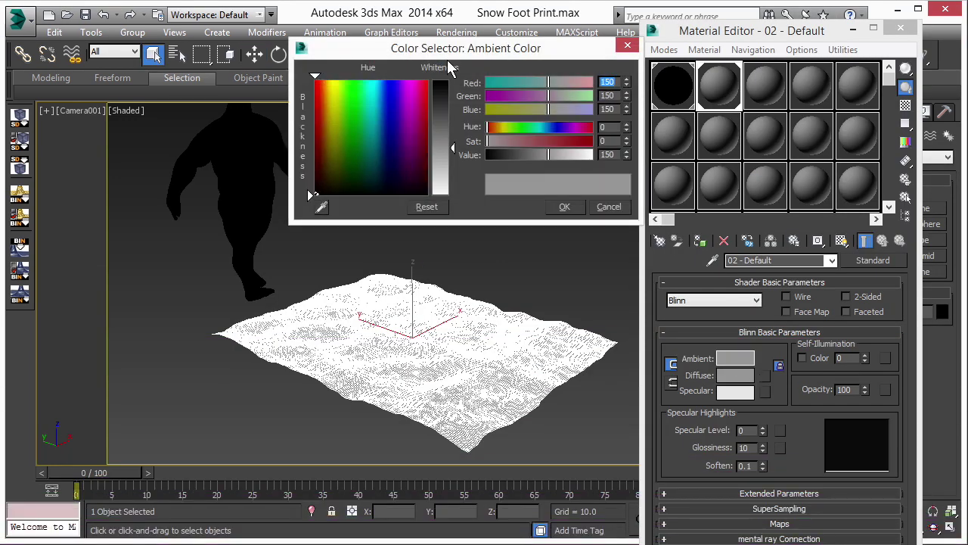
pyautogui.click(382, 95)
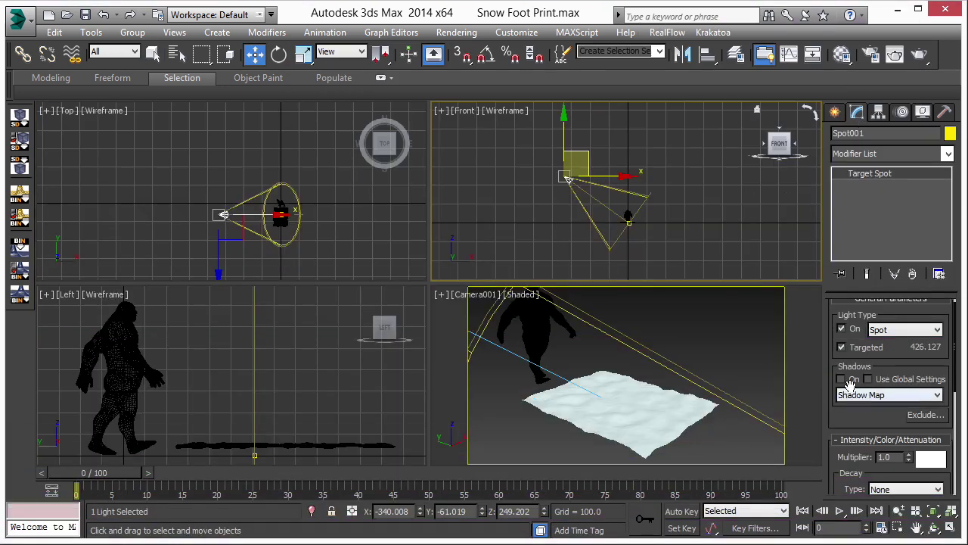
pyautogui.click(841, 379)
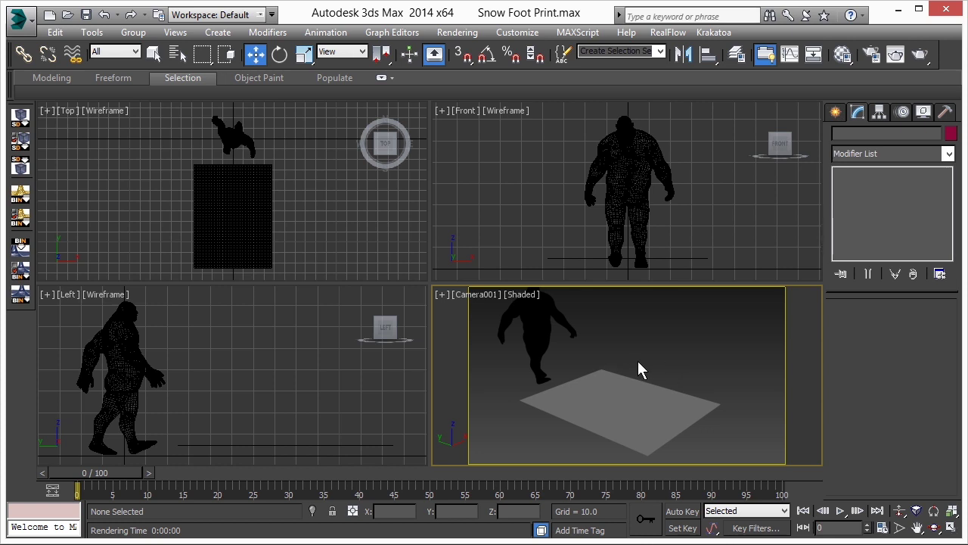
# Examine the character, its animation along the timeline, and the ground plane's dimensions and segment settings
pyautogui.click(546, 317)
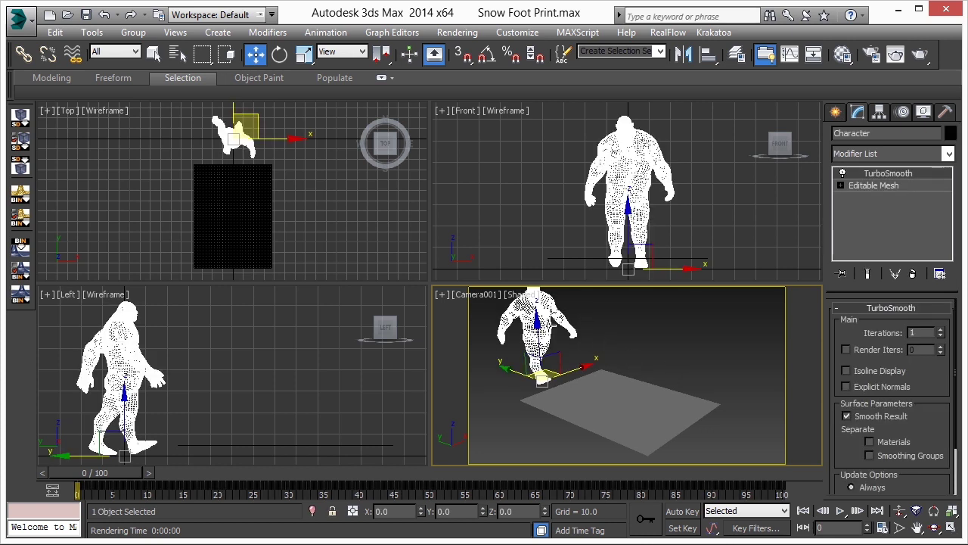
pyautogui.click(654, 344)
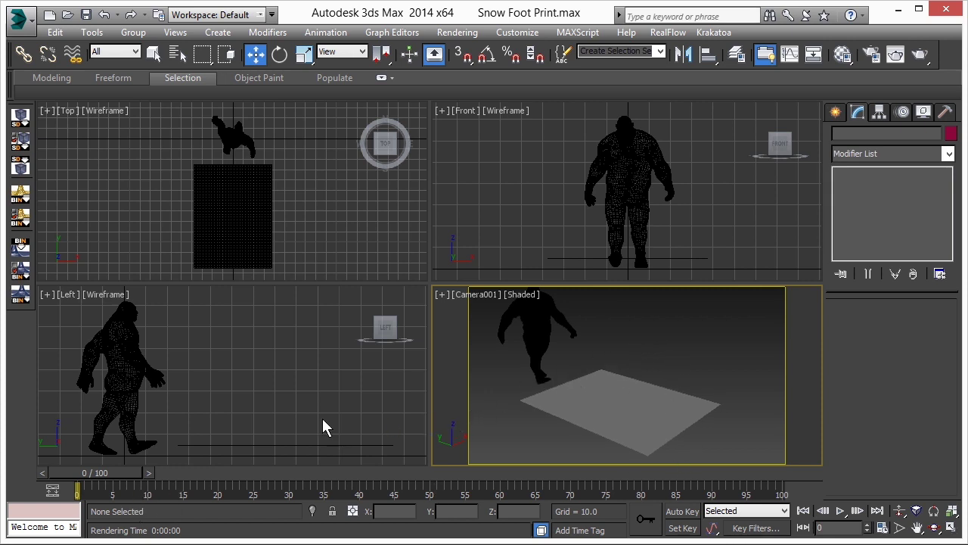
pyautogui.moveTo(114, 474); pyautogui.dragTo(75, 491)
pyautogui.press('w')
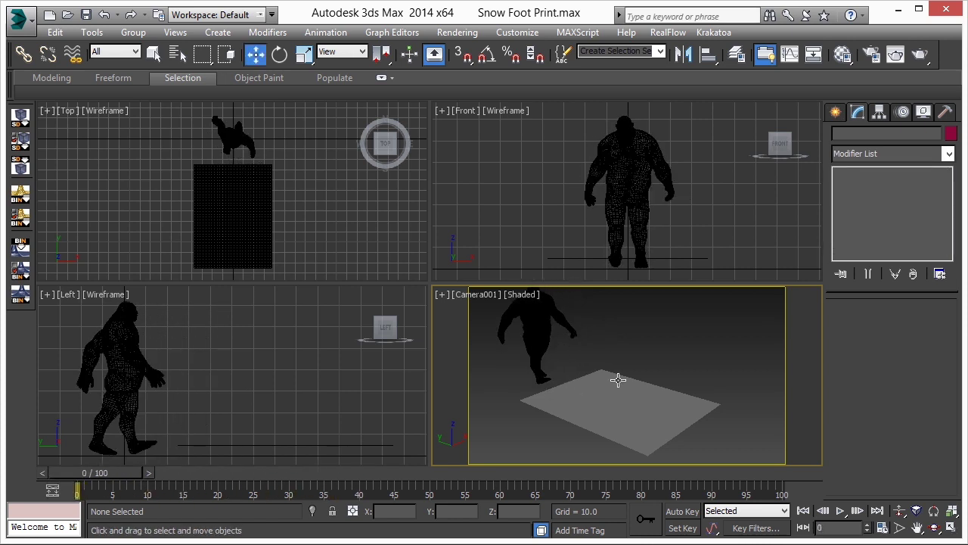
pyautogui.rightClick(660, 325)
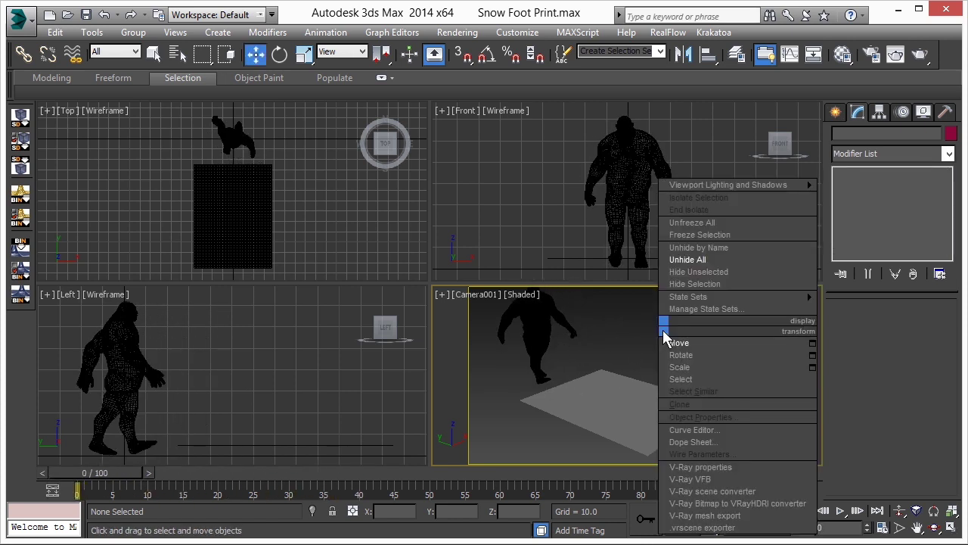
pyautogui.click(652, 391)
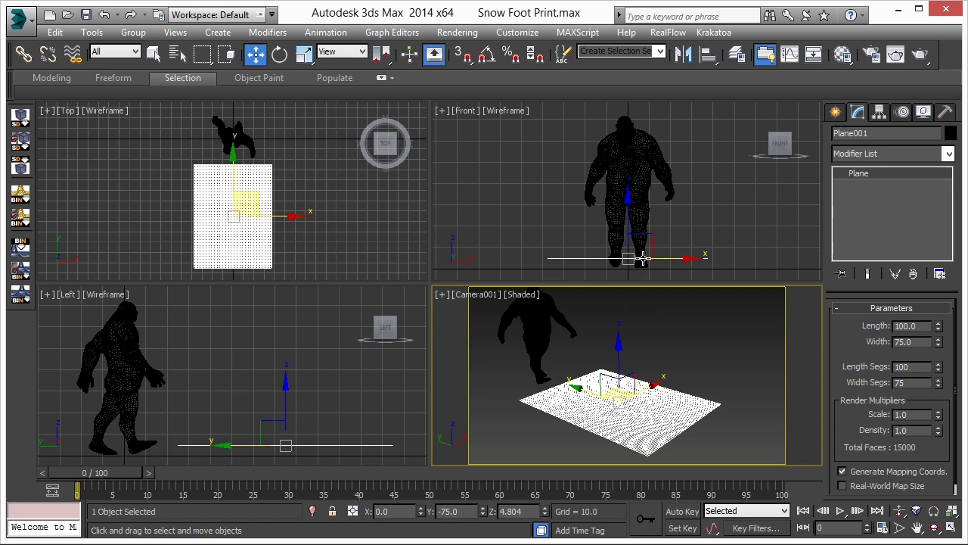
pyautogui.scroll(5, 652, 258)
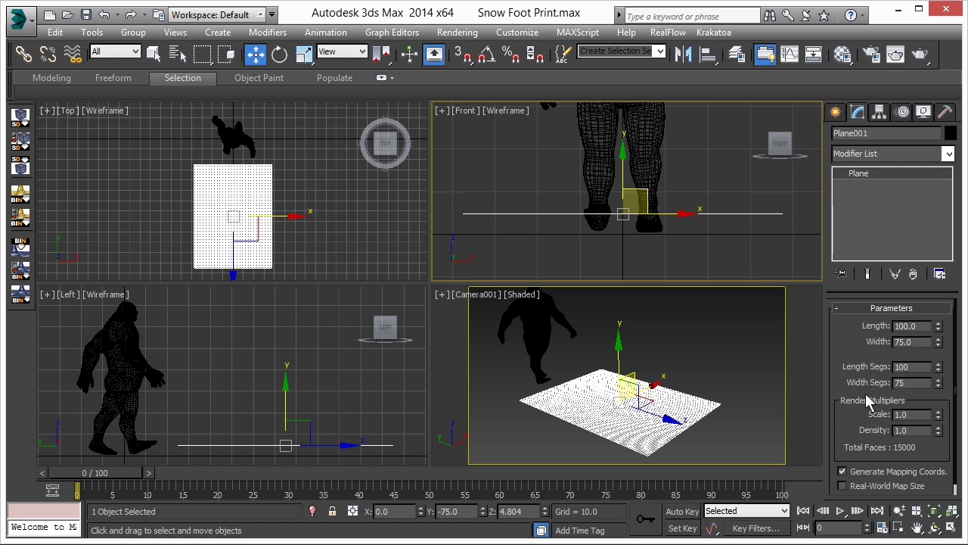
pyautogui.click(685, 347)
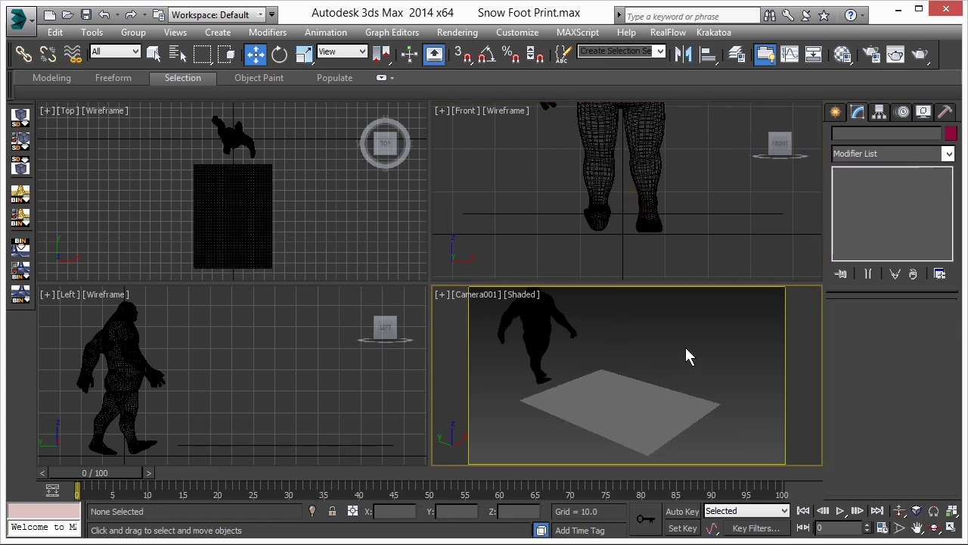
# Switch the camera viewport to a maximized Perspective view showing the whole character and ground plane
pyautogui.press('p')
pyautogui.hotkey('alt', 'w')
pyautogui.keyDown('alt'); pyautogui.moveTo(651, 355); pyautogui.dragTo(424, 340, button='middle'); pyautogui.keyUp('alt')
pyautogui.scroll(-3, 370, 287)
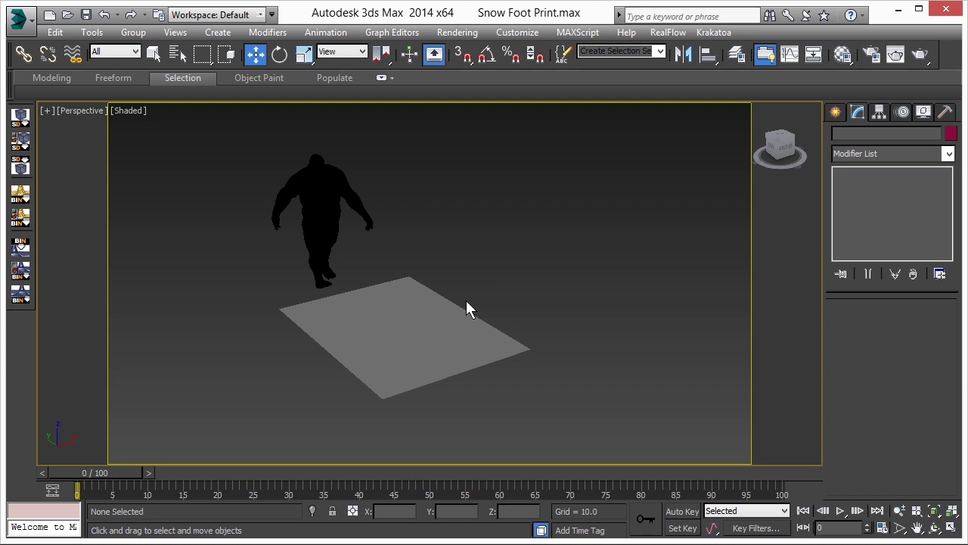
# Add a Noise modifier to the ground plane
pyautogui.click(445, 313)
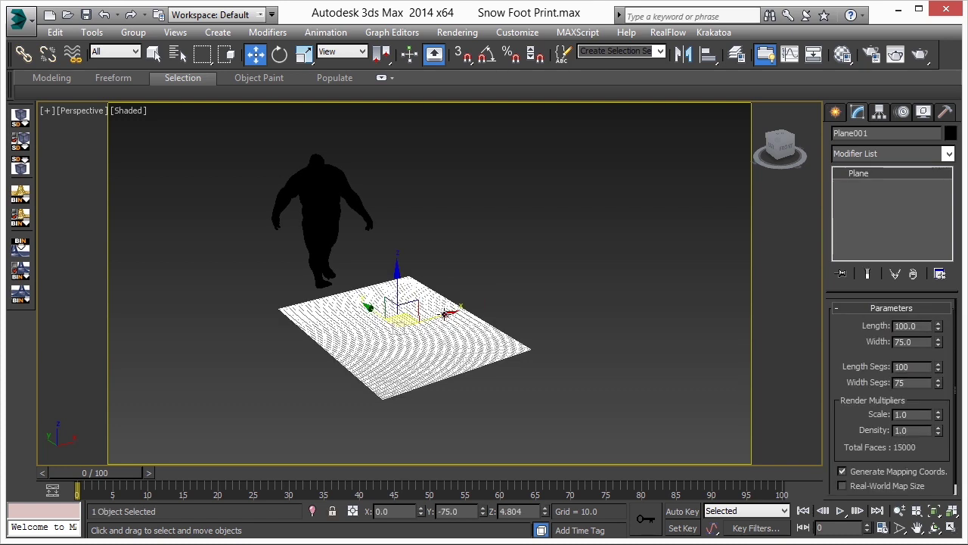
pyautogui.click(546, 296)
pyautogui.click(425, 323)
pyautogui.click(891, 153)
pyautogui.scroll(-3, 860, 454)
pyautogui.scroll(-8, 859, 466)
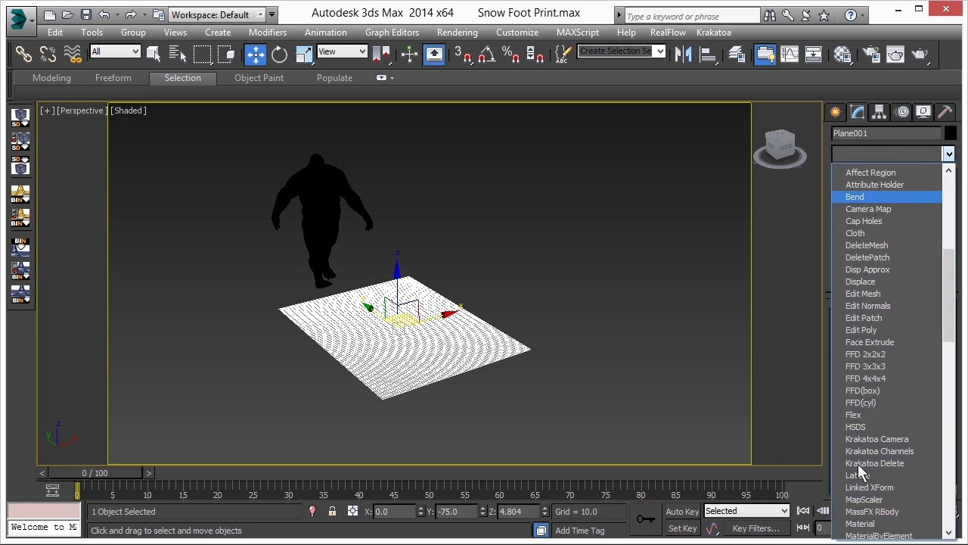
pyautogui.scroll(-1, 891, 454)
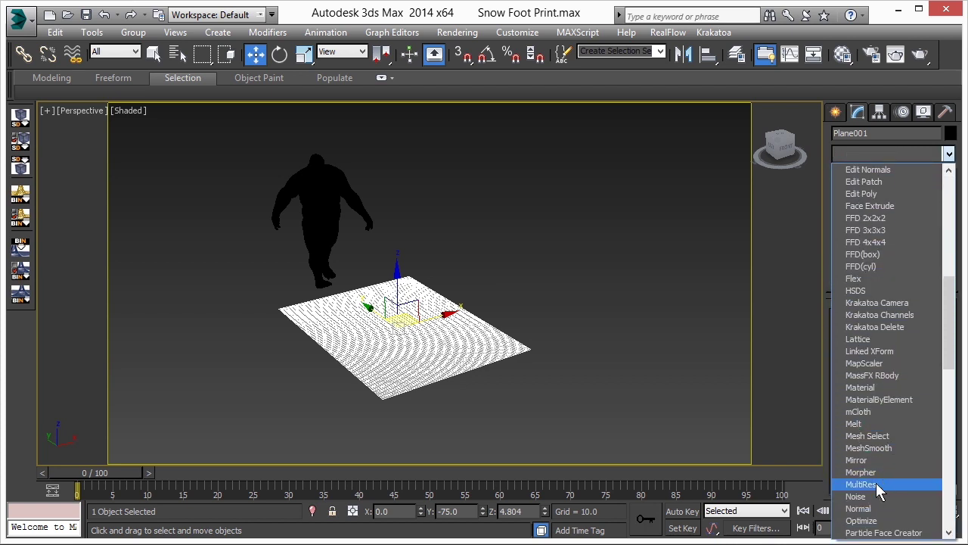
pyautogui.click(861, 496)
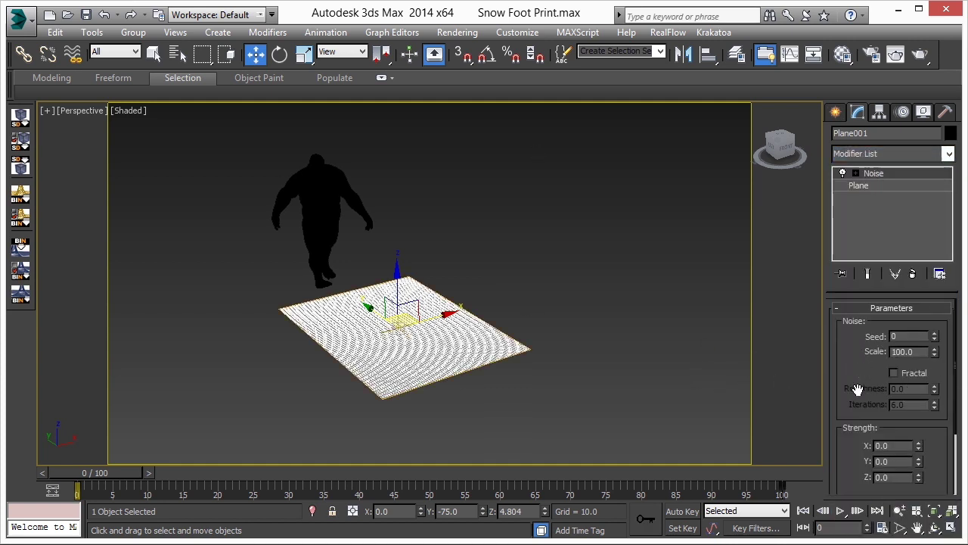
# Set the Noise modifier's X, Y and Z strength to 0.5 each
pyautogui.scroll(-2, 859, 385)
pyautogui.doubleClick(896, 402)
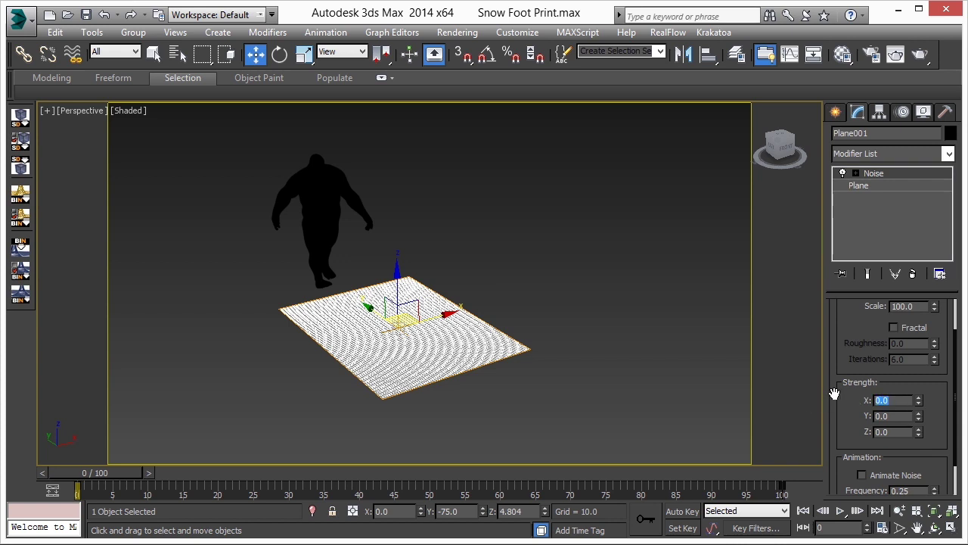
pyautogui.press('Return')
pyautogui.press('Tab')
pyautogui.write('.5')
pyautogui.press('Tab')
pyautogui.write('.5')
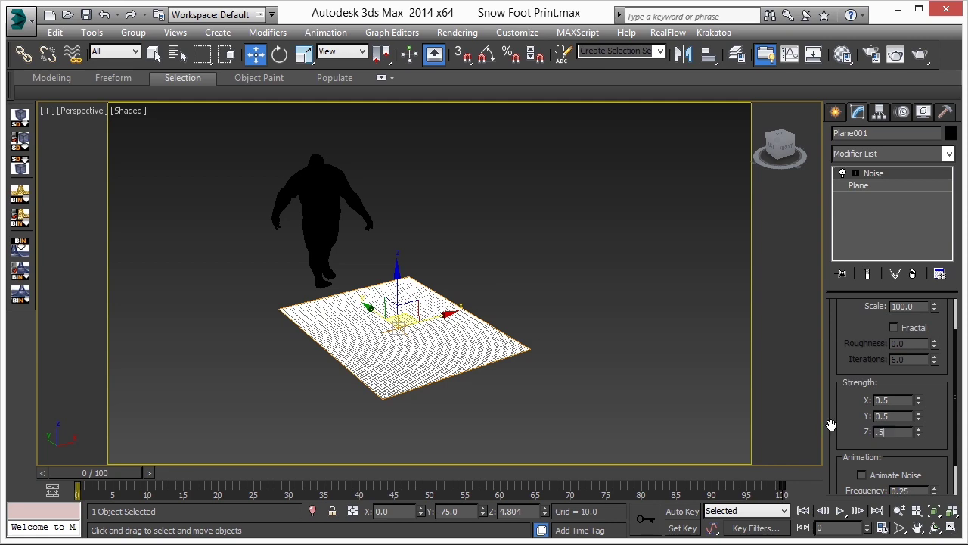
pyautogui.press('Return')
# Set the plane's Noise scale to 2.0 and check the fine bumps with the plane deselected
pyautogui.scroll(3, 467, 330)
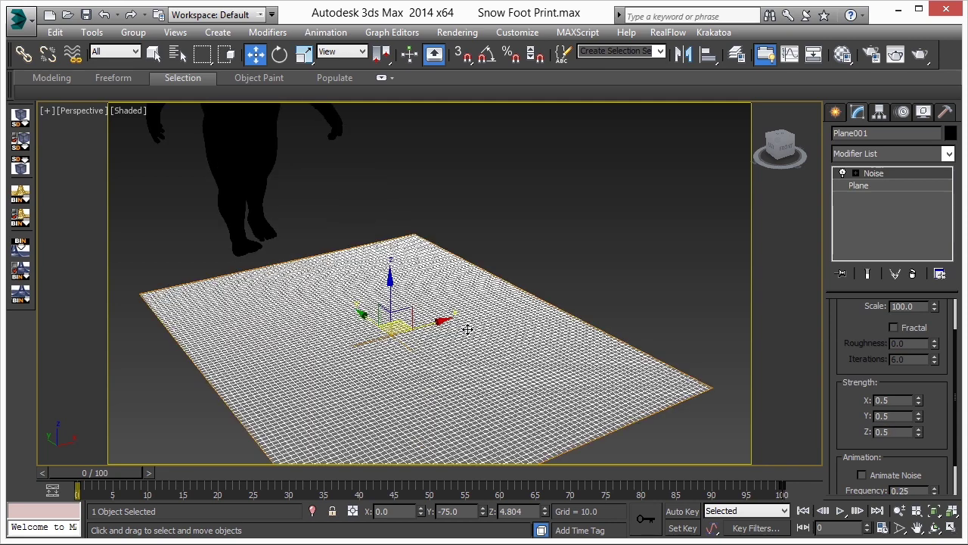
pyautogui.click(605, 309)
pyautogui.moveTo(531, 391); pyautogui.dragTo(521, 344, button='middle')
pyautogui.keyDown('alt'); pyautogui.moveTo(467, 325); pyautogui.dragTo(487, 311, button='middle'); pyautogui.keyUp('alt')
pyautogui.click(520, 306)
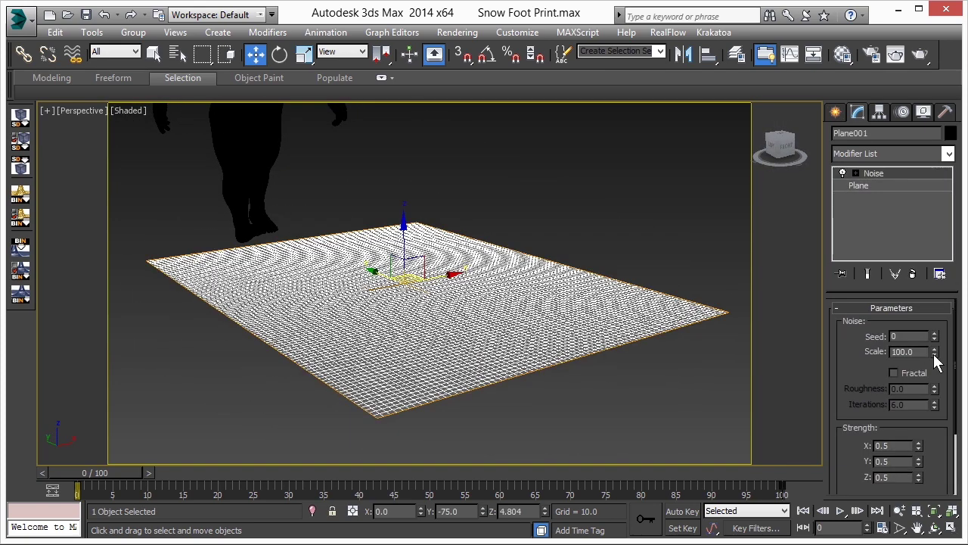
pyautogui.moveTo(935, 352); pyautogui.dragTo(940, 426)
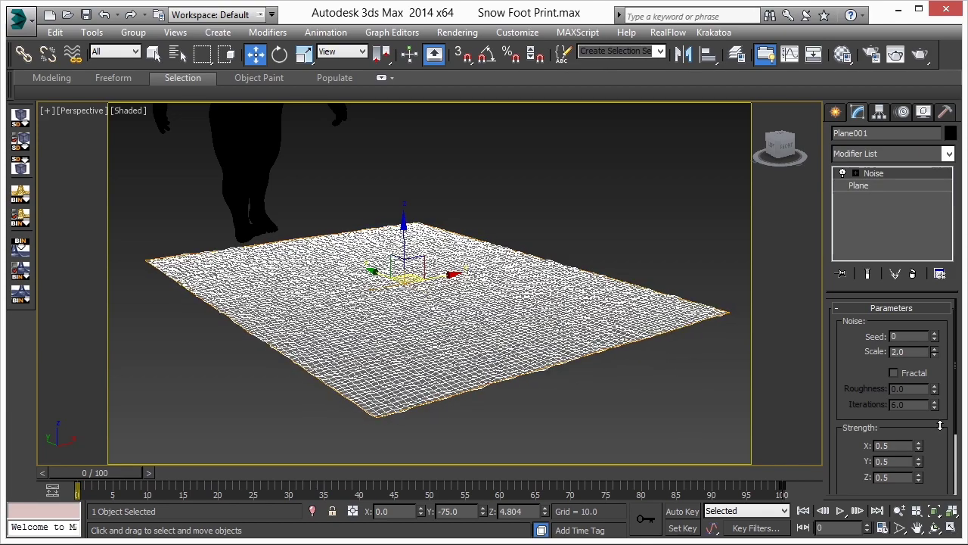
pyautogui.click(728, 361)
pyautogui.keyDown('alt'); pyautogui.moveTo(728, 361); pyautogui.dragTo(582, 268, button='middle'); pyautogui.keyUp('alt')
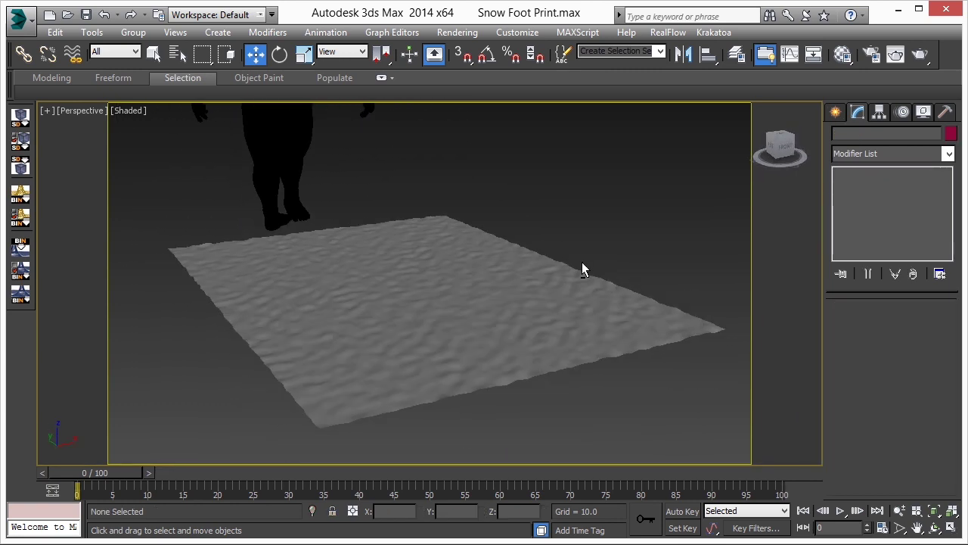
# Add a second Noise modifier on top of the existing one on the ground plane
pyautogui.click(524, 312)
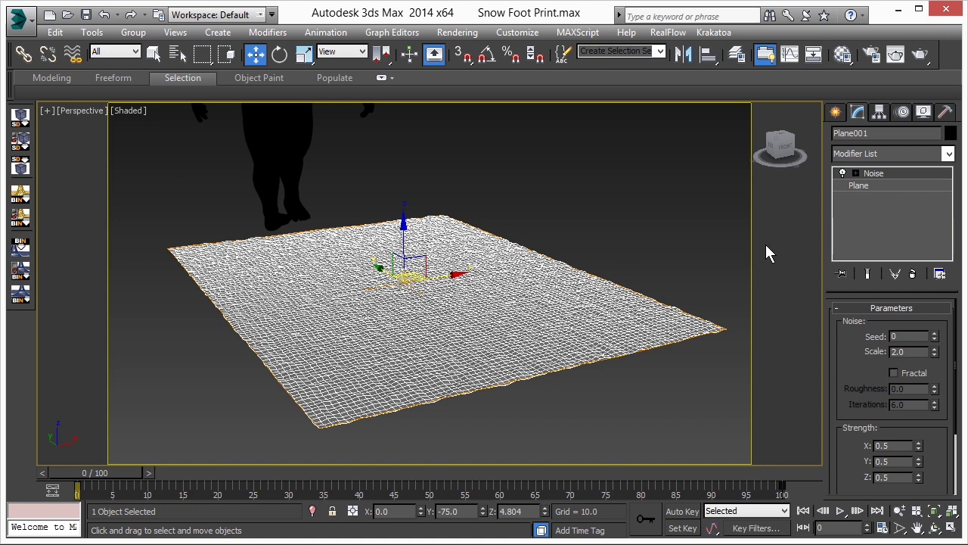
pyautogui.click(881, 155)
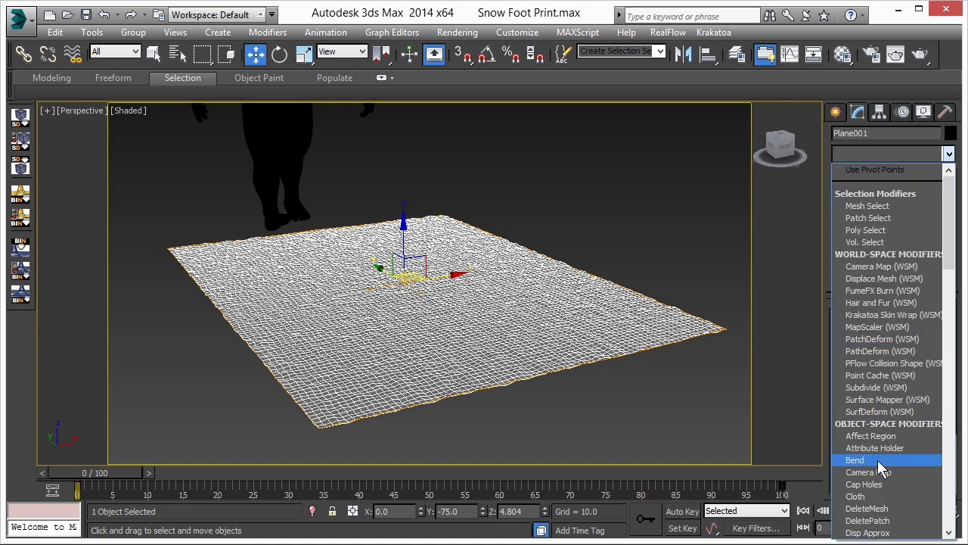
pyautogui.scroll(-2, 880, 469)
pyautogui.scroll(-10, 880, 470)
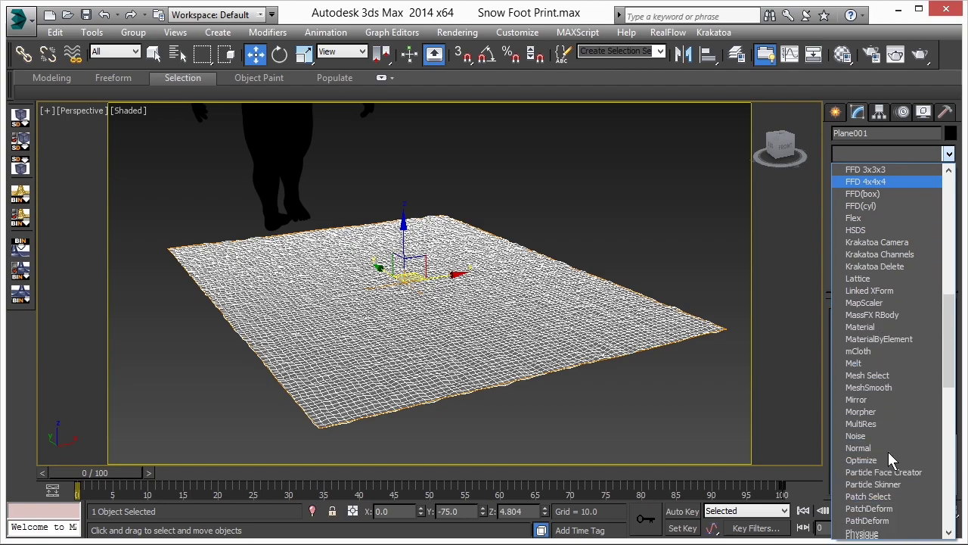
pyautogui.click(870, 425)
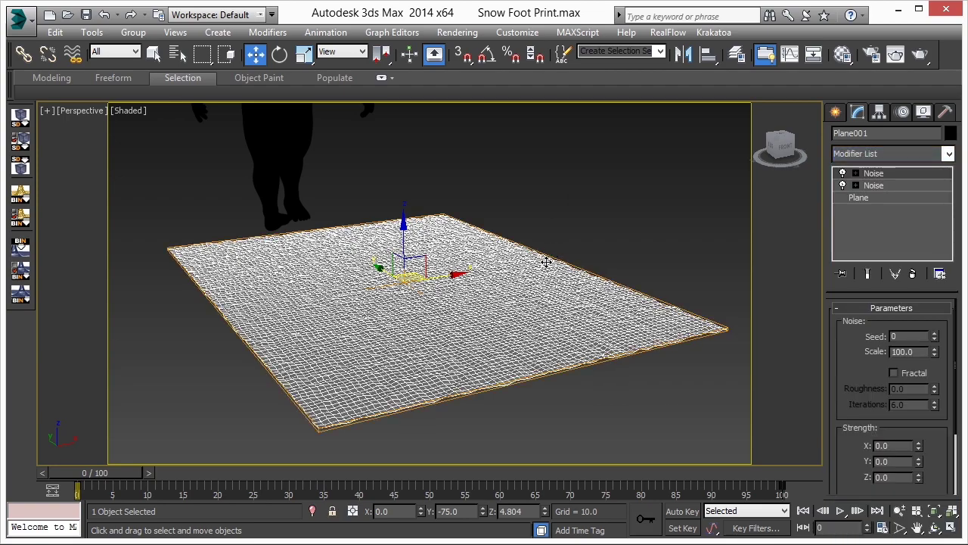
# Set the second Noise modifier's X, Y and Z strength to 2.0 each
pyautogui.moveTo(454, 274)
pyautogui.keyDown('alt'); pyautogui.mouseDown(button='middle')
pyautogui.moveTo(443, 281)
pyautogui.moveTo(462, 277)
pyautogui.mouseUp(button='middle'); pyautogui.keyUp('alt')
pyautogui.scroll(-3, 864, 412)
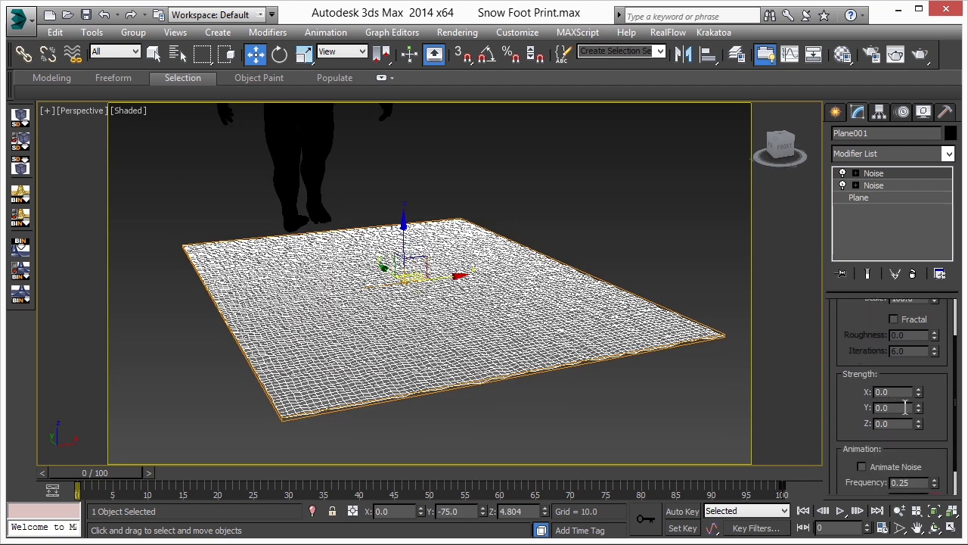
pyautogui.doubleClick(895, 393)
pyautogui.write('2')
pyautogui.press('Return')
pyautogui.click(875, 407)
pyautogui.write('2')
pyautogui.press('Tab')
pyautogui.write('2')
pyautogui.press('Return')
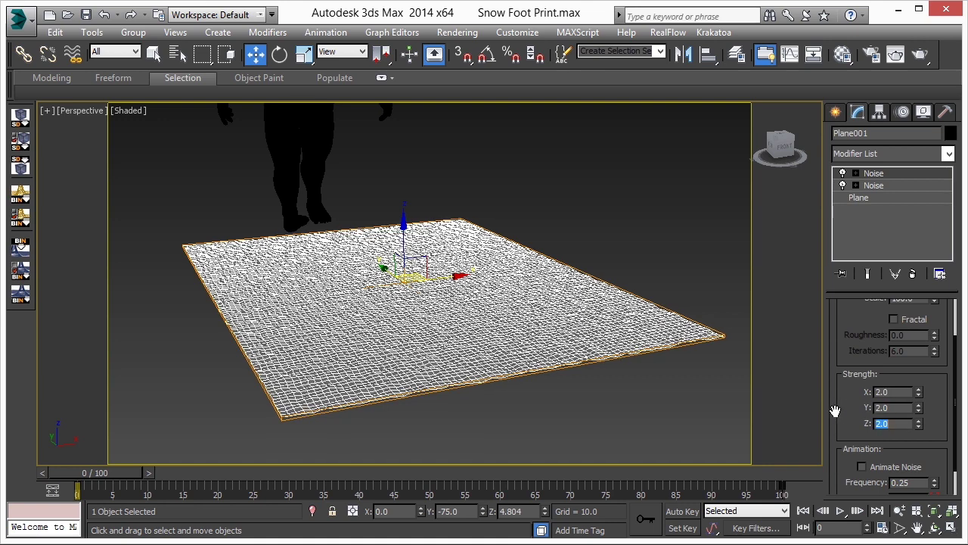
# Set the second Noise modifier's scale to 10.0 and check the uneven surface with the plane deselected
pyautogui.click(677, 284)
pyautogui.click(643, 331)
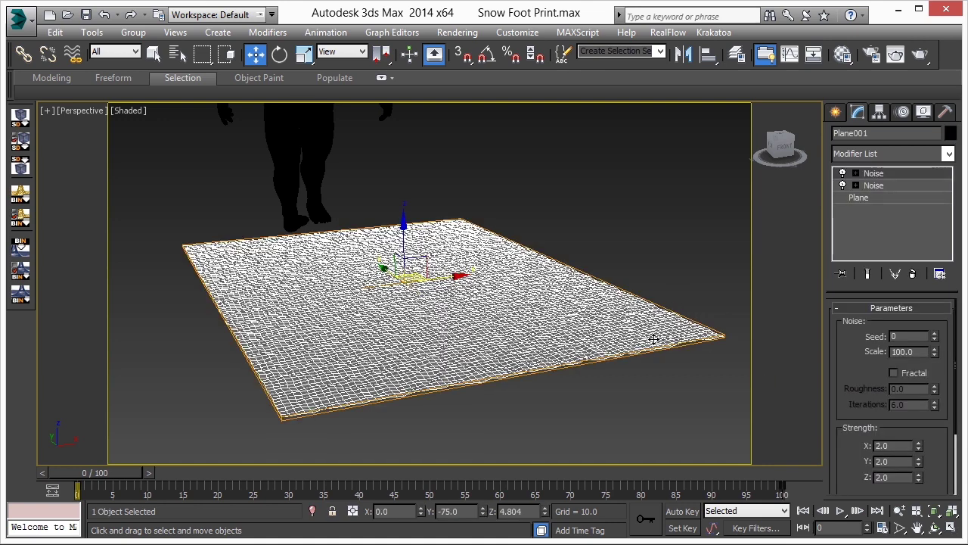
pyautogui.doubleClick(902, 444)
pyautogui.moveTo(936, 352); pyautogui.dragTo(943, 419)
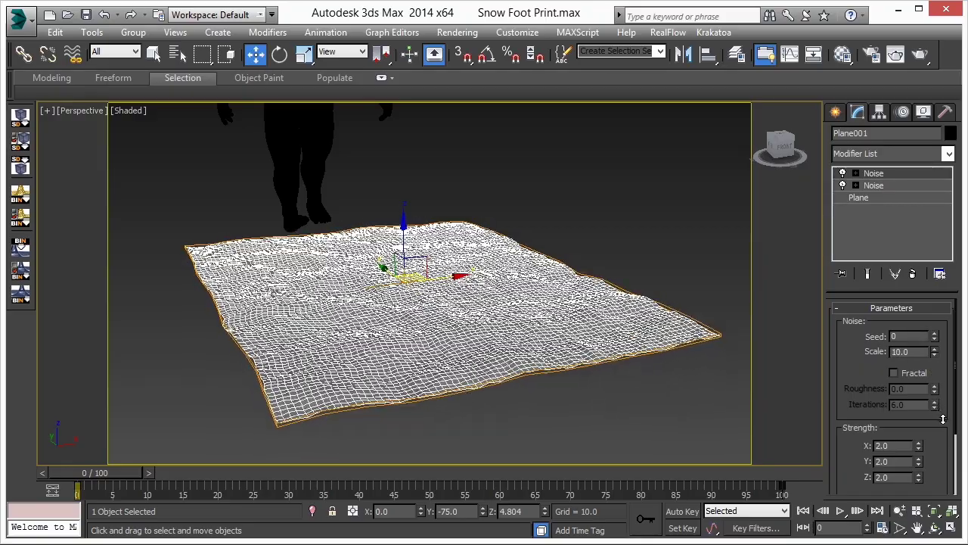
pyautogui.click(623, 414)
pyautogui.moveTo(461, 322)
pyautogui.keyDown('alt'); pyautogui.mouseDown(button='middle')
pyautogui.moveTo(490, 382)
pyautogui.moveTo(444, 314)
pyautogui.mouseUp(button='middle'); pyautogui.keyUp('alt')
pyautogui.keyDown('alt'); pyautogui.moveTo(452, 318); pyautogui.dragTo(504, 318, button='middle'); pyautogui.keyUp('alt')
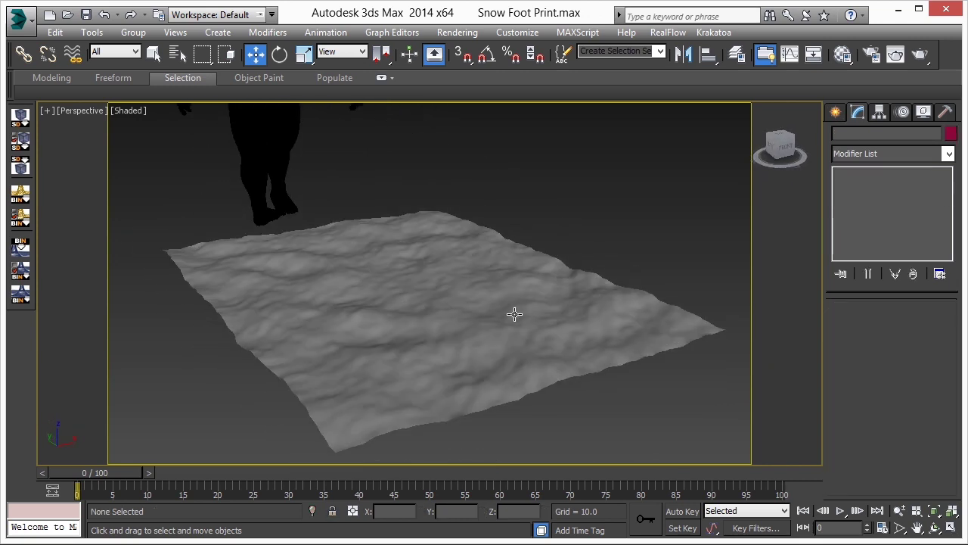
# Set the ground plane's top Noise modifier strength to 3.0 on X, Y and Z, and deselect the plane
pyautogui.click(504, 318)
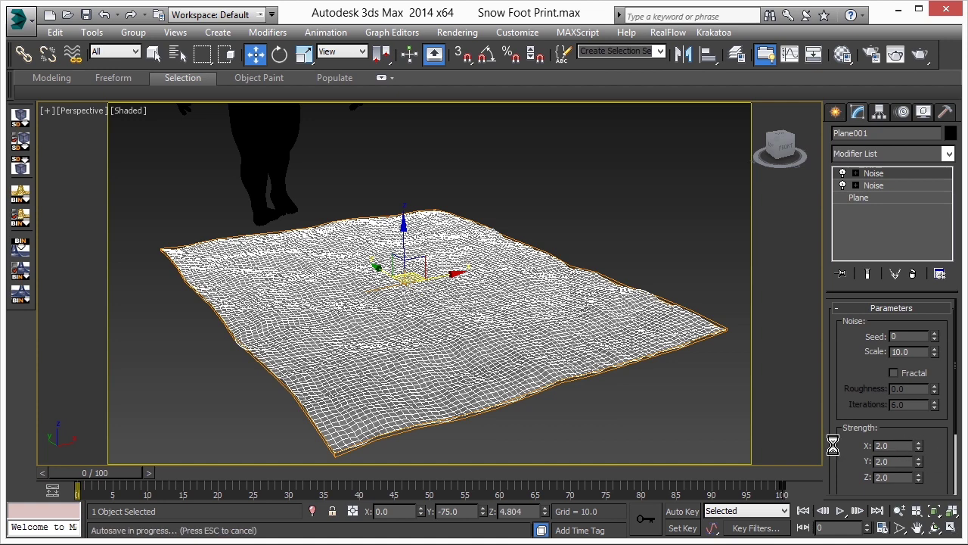
pyautogui.doubleClick(896, 446)
pyautogui.write('3')
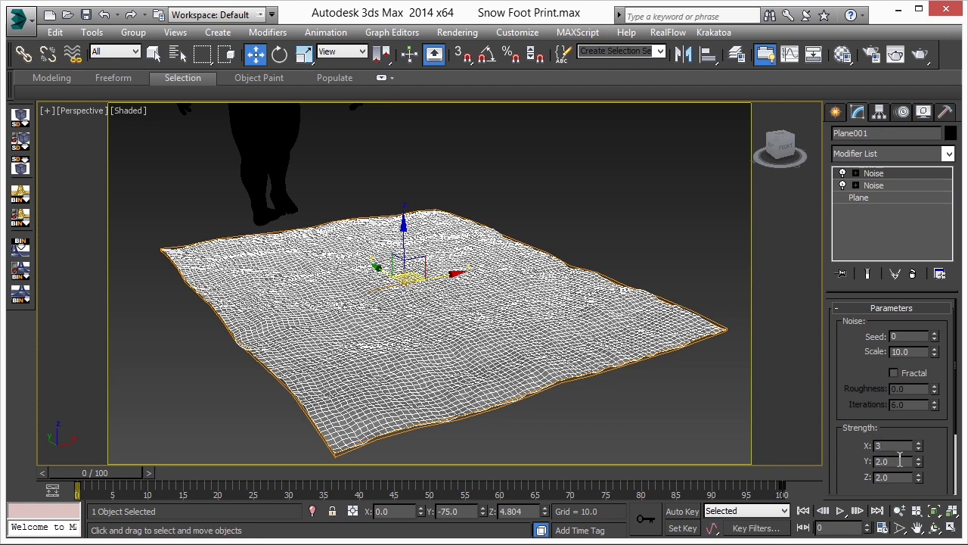
pyautogui.press('Tab')
pyautogui.write('3')
pyautogui.press('Tab')
pyautogui.write('3')
pyautogui.press('Return')
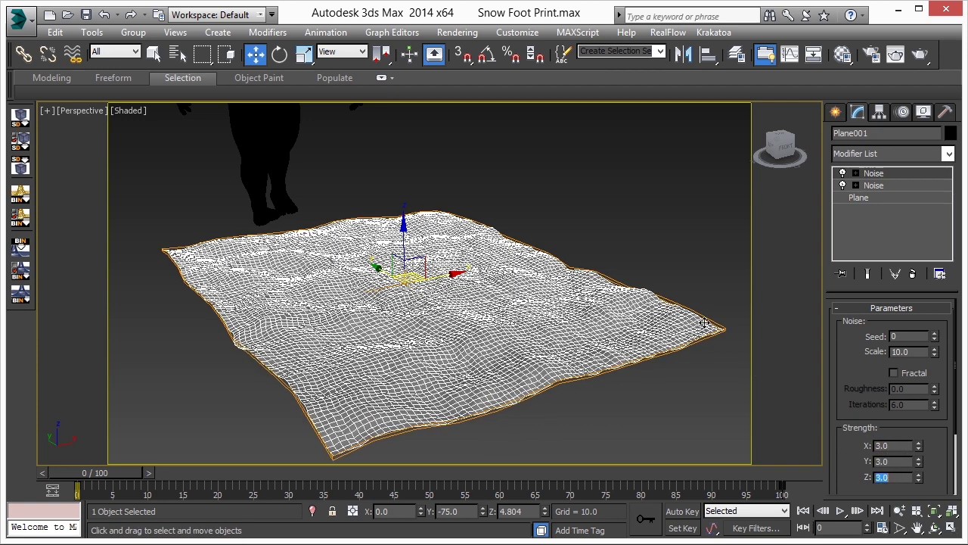
pyautogui.click(686, 275)
# Scrub the character's walk animation and examine the character and uneven snow plane from several angles, ending at frame 0
pyautogui.keyDown('alt'); pyautogui.moveTo(525, 318); pyautogui.dragTo(492, 318, button='middle'); pyautogui.keyUp('alt')
pyautogui.scroll(-3, 522, 307)
pyautogui.scroll(2, 522, 306)
pyautogui.moveTo(107, 474); pyautogui.dragTo(43, 473)
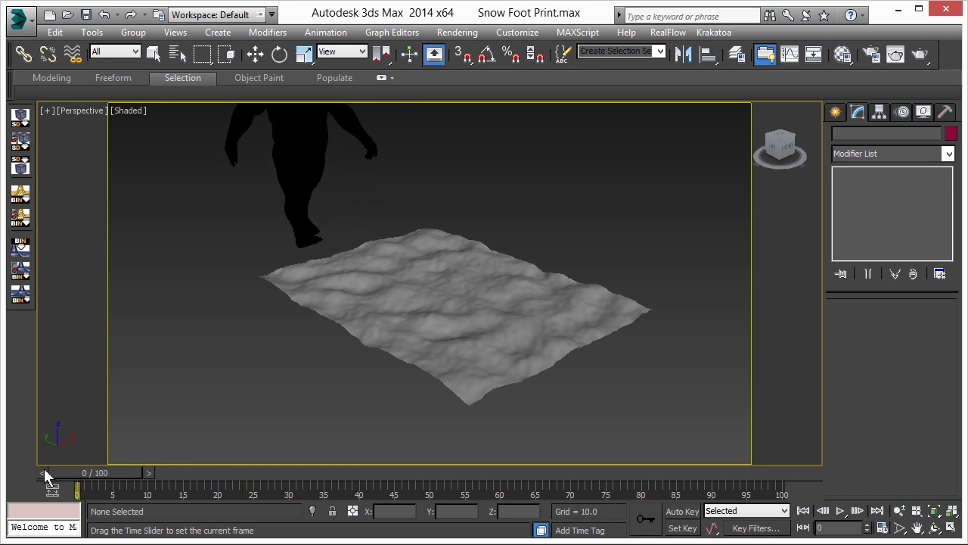
pyautogui.press('w')
pyautogui.keyDown('alt'); pyautogui.moveTo(362, 418); pyautogui.dragTo(419, 372, button='middle'); pyautogui.keyUp('alt')
pyautogui.keyDown('alt'); pyautogui.moveTo(432, 330); pyautogui.dragTo(451, 348, button='middle'); pyautogui.keyUp('alt')
pyautogui.scroll(-3, 451, 381)
pyautogui.scroll(3, 411, 361)
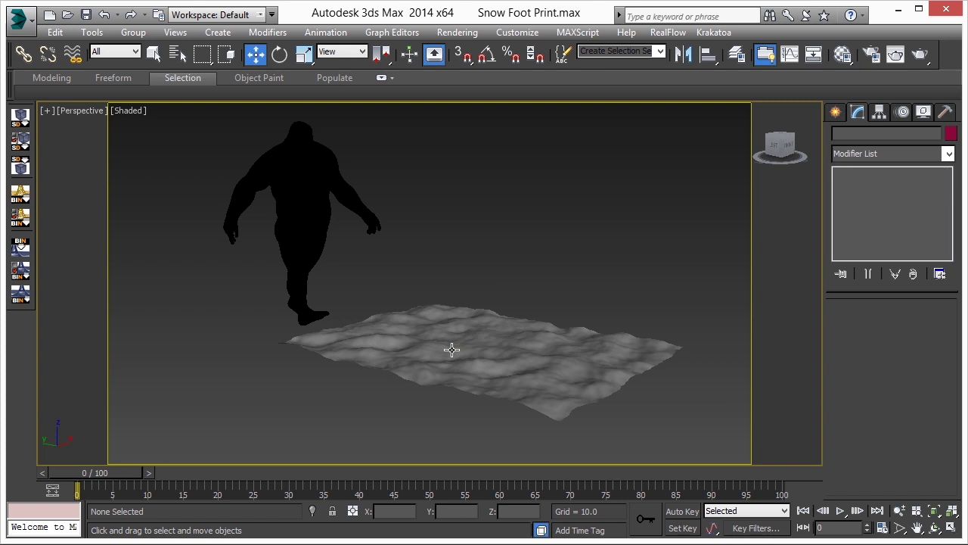
pyautogui.keyDown('alt'); pyautogui.moveTo(436, 346); pyautogui.dragTo(467, 348, button='middle'); pyautogui.keyUp('alt')
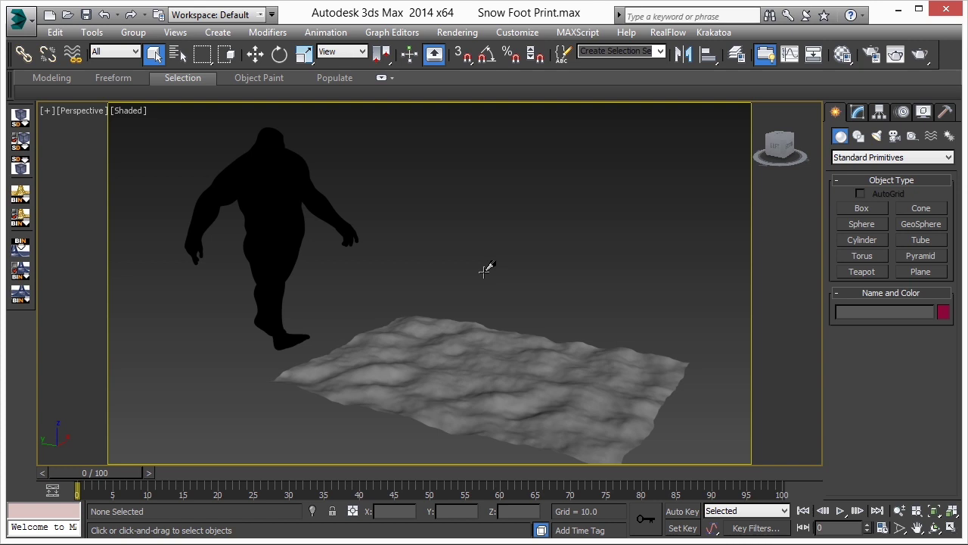
# Create an Empty Flow in Particle View and set its render integration step to Frame
pyautogui.press('6')
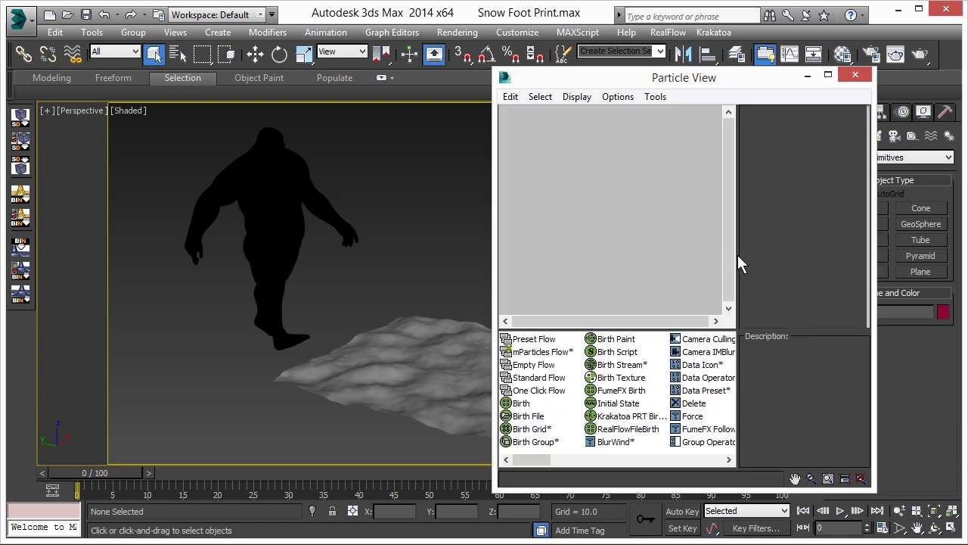
pyautogui.moveTo(539, 366); pyautogui.dragTo(590, 146)
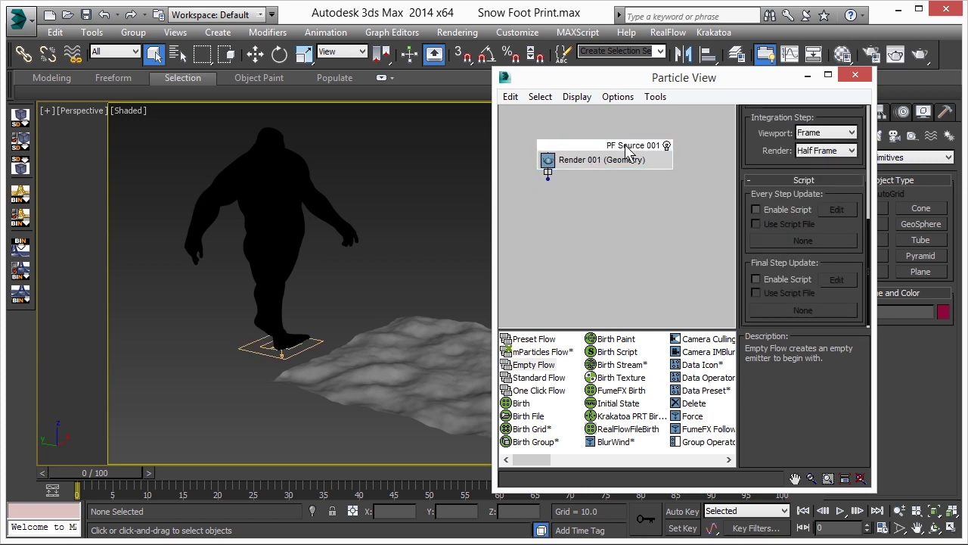
pyautogui.scroll(1, 770, 137)
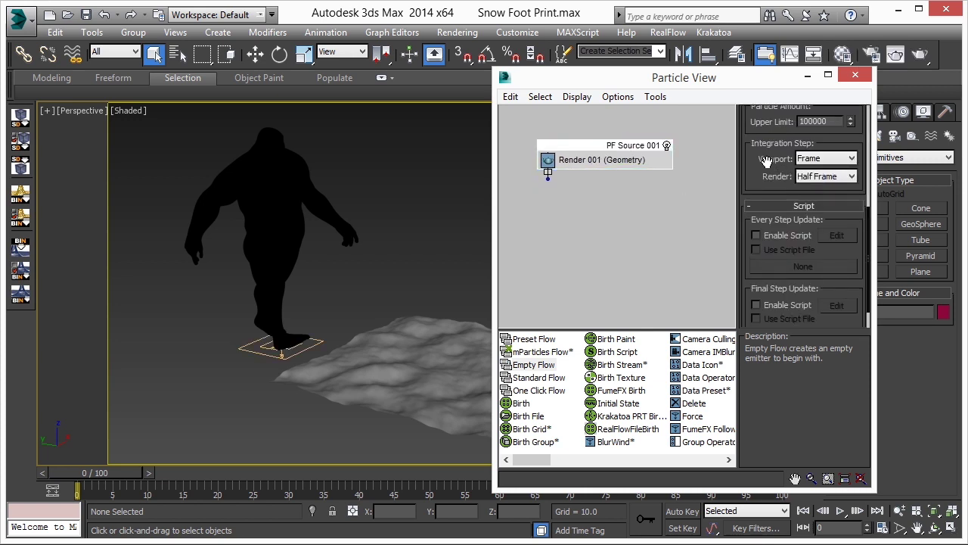
pyautogui.click(809, 174)
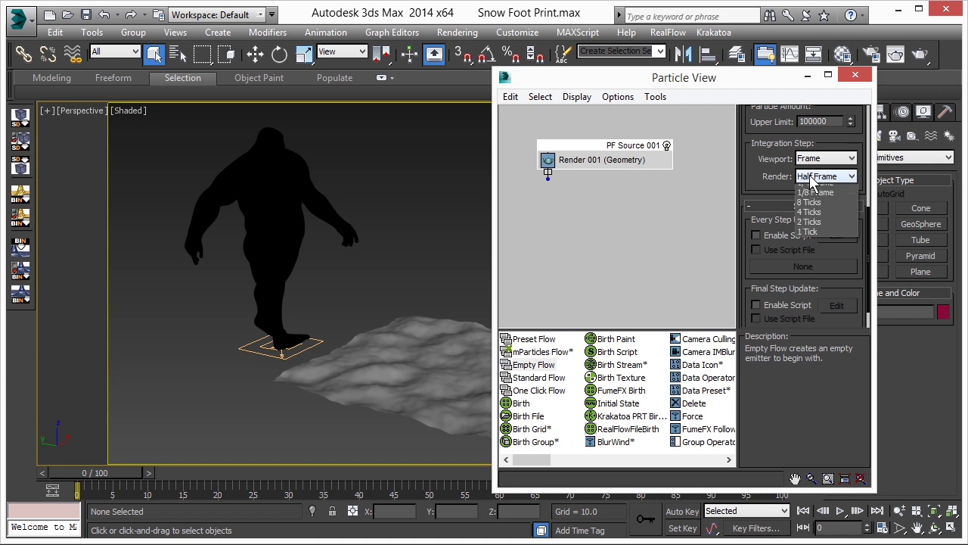
pyautogui.click(813, 186)
pyautogui.moveTo(770, 176); pyautogui.dragTo(764, 257)
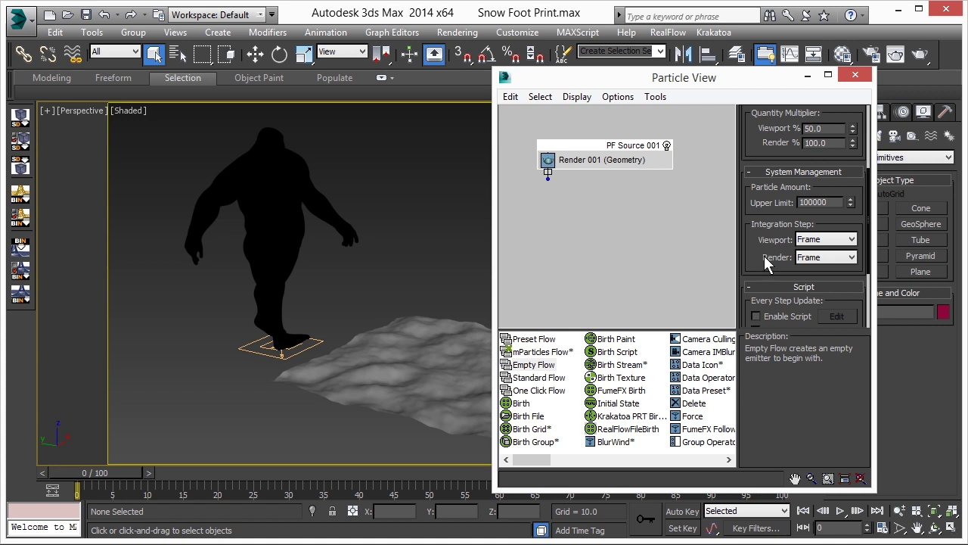
# Set the particle source's viewport quantity multiplier to 100%
pyautogui.moveTo(763, 141); pyautogui.dragTo(771, 176)
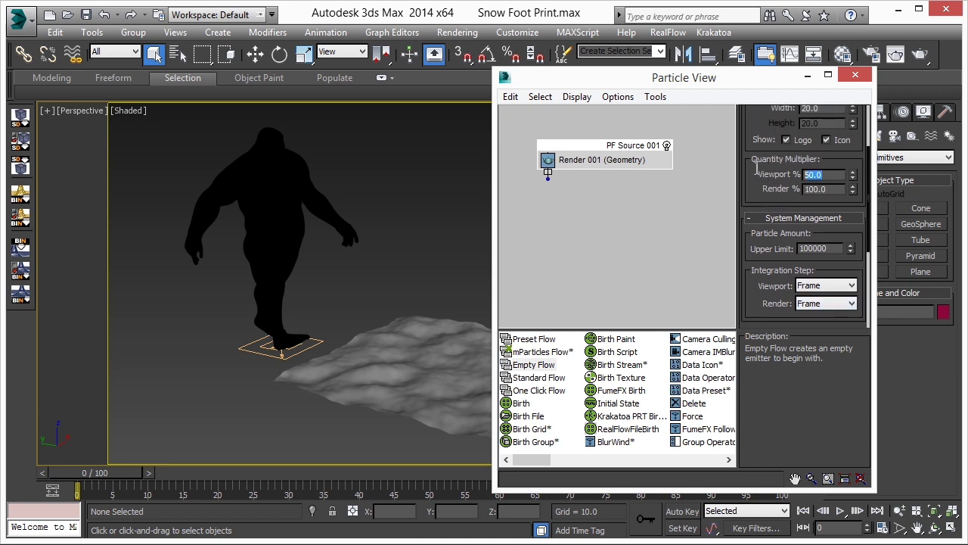
pyautogui.write('100')
pyautogui.press('Return')
# Add a Birth event linked to the particle source, with emission stopping at frame 100 and an amount of 2000
pyautogui.moveTo(538, 403); pyautogui.dragTo(569, 224)
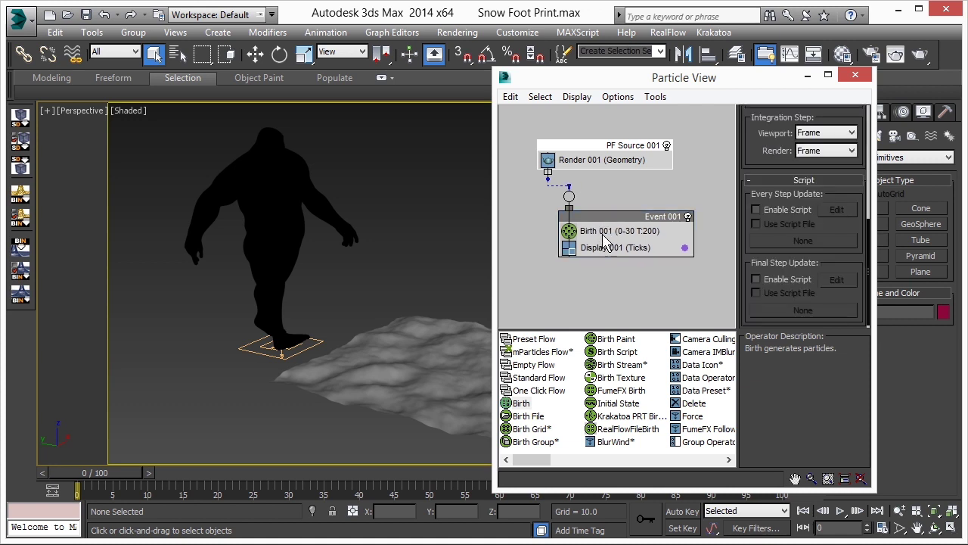
pyautogui.click(603, 232)
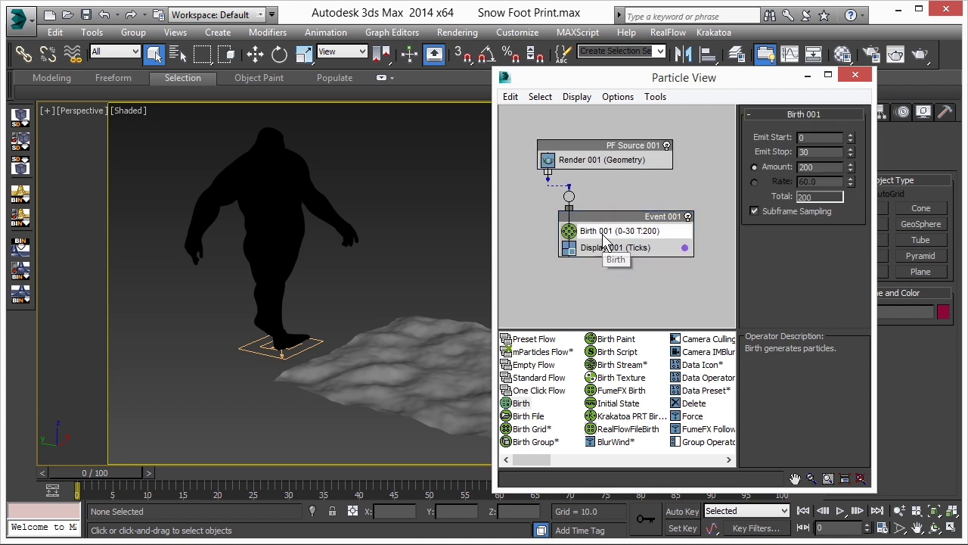
pyautogui.doubleClick(808, 137)
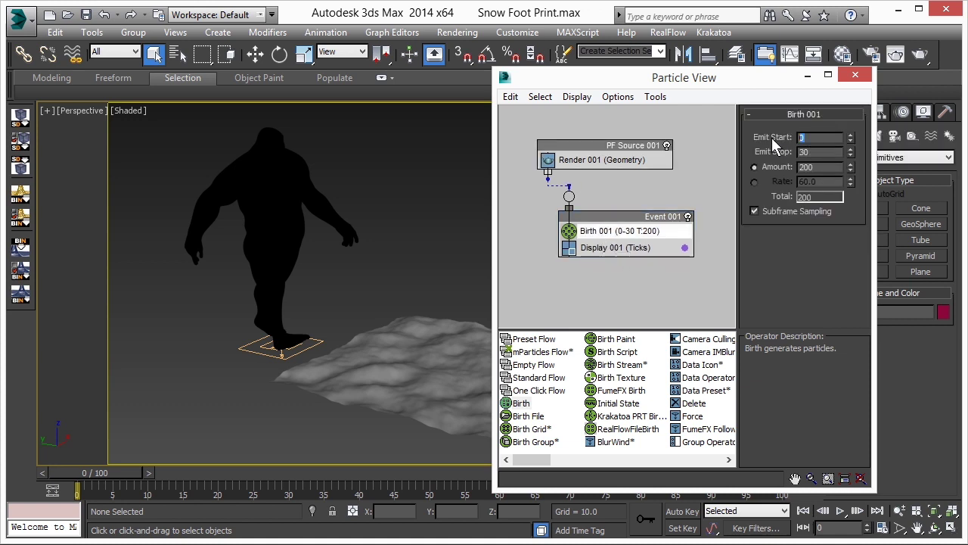
pyautogui.doubleClick(811, 153)
pyautogui.write('100')
pyautogui.press('Return')
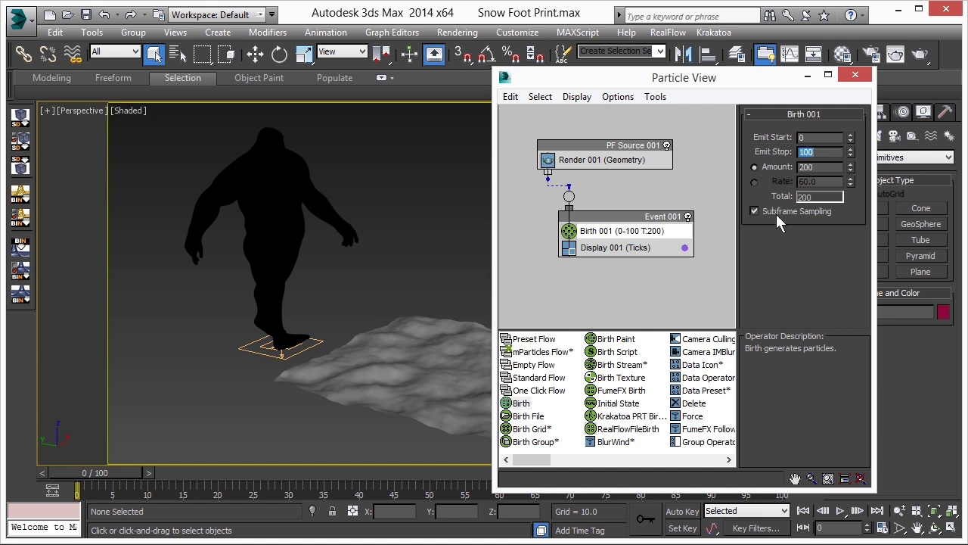
pyautogui.click(823, 167)
pyautogui.write('0')
pyautogui.press('Return')
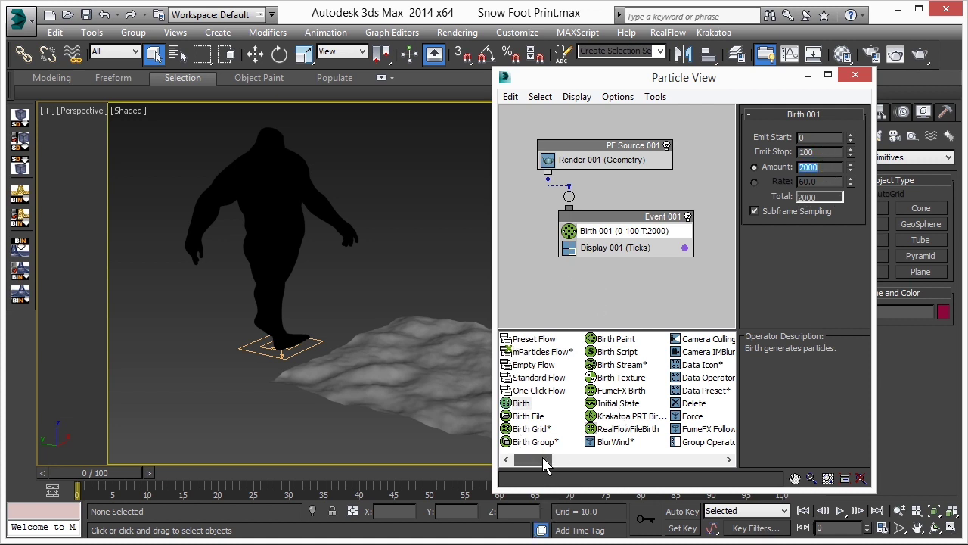
# Insert a Position Object operator between Birth and Display in the particle event
pyautogui.moveTo(543, 458); pyautogui.dragTo(594, 462)
pyautogui.click(624, 366)
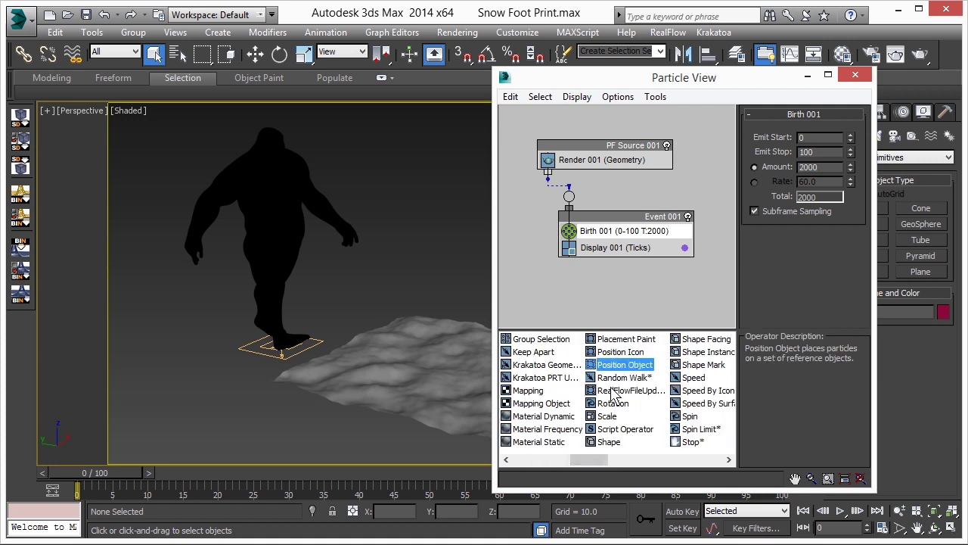
pyautogui.moveTo(621, 369); pyautogui.dragTo(610, 251)
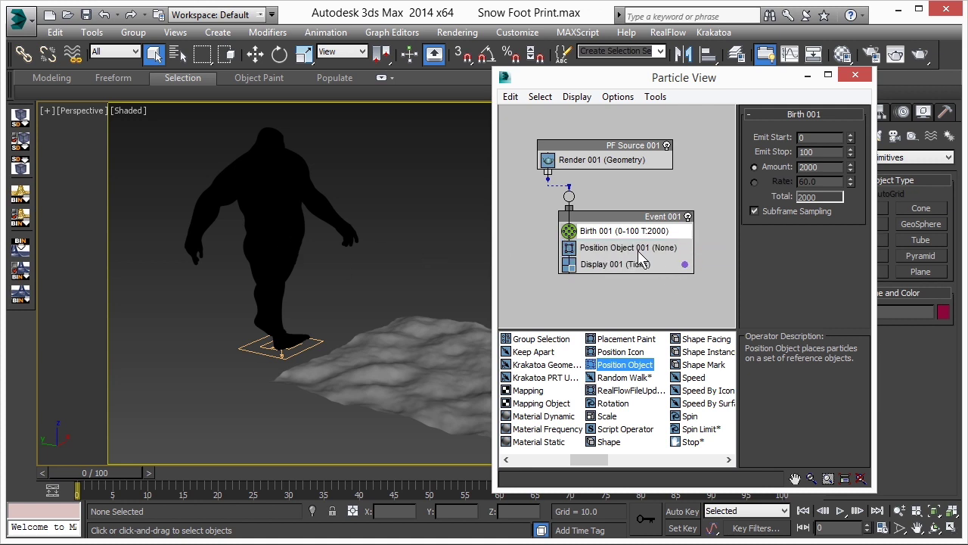
# Add the character as the Position Object operator's emitter object and enable Animated Shape
pyautogui.click(639, 250)
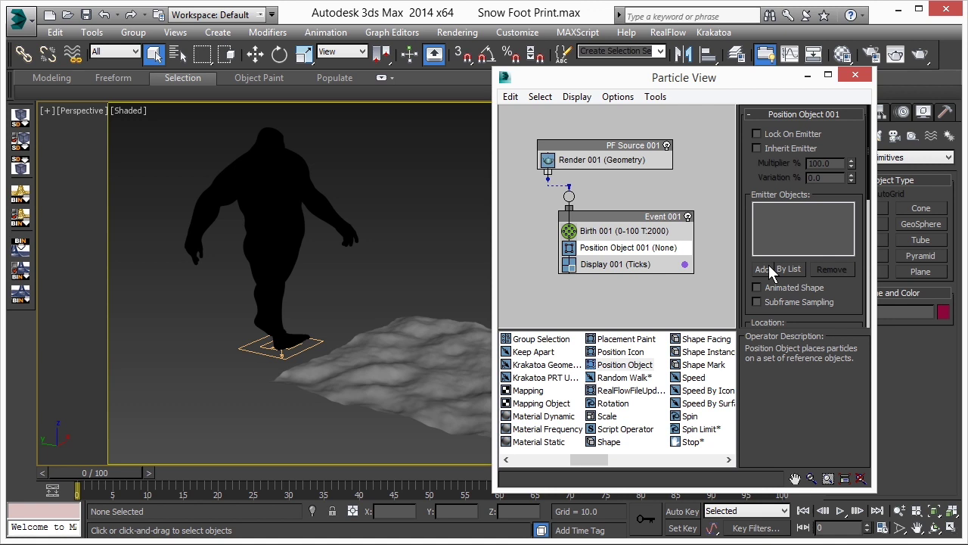
pyautogui.click(769, 268)
pyautogui.click(282, 155)
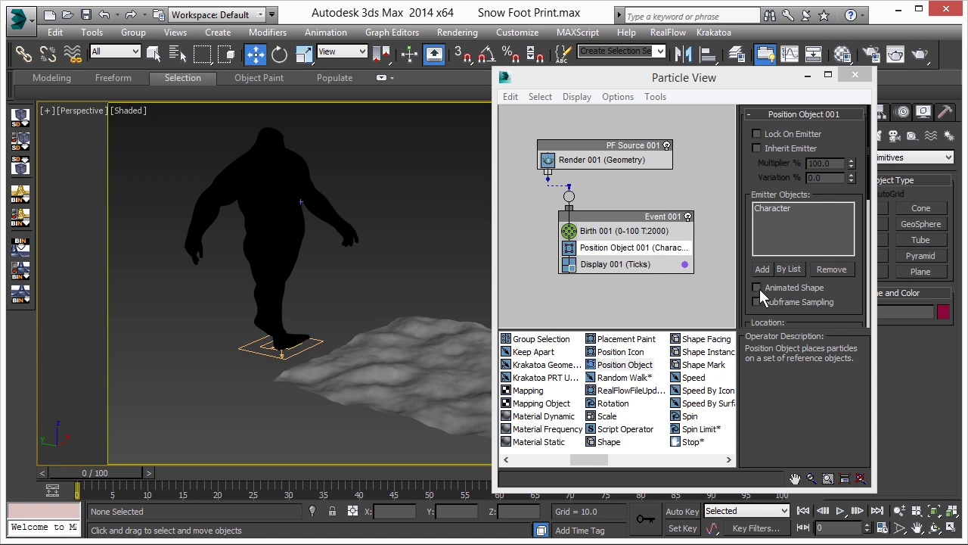
pyautogui.click(758, 287)
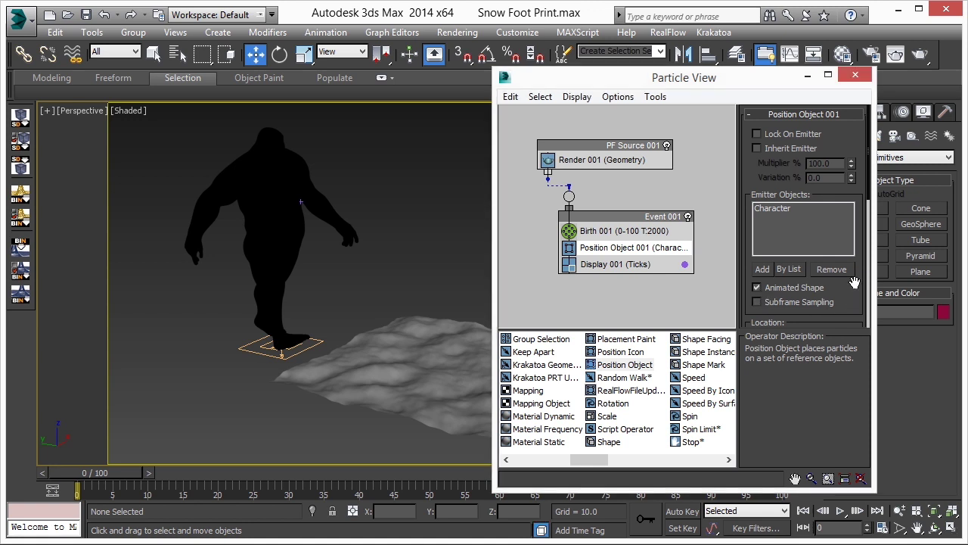
# Scrub to frame 5 to preview the particles emitted on the character, and return to frame 0
pyautogui.scroll(-2, 857, 289)
pyautogui.moveTo(89, 472); pyautogui.dragTo(125, 476)
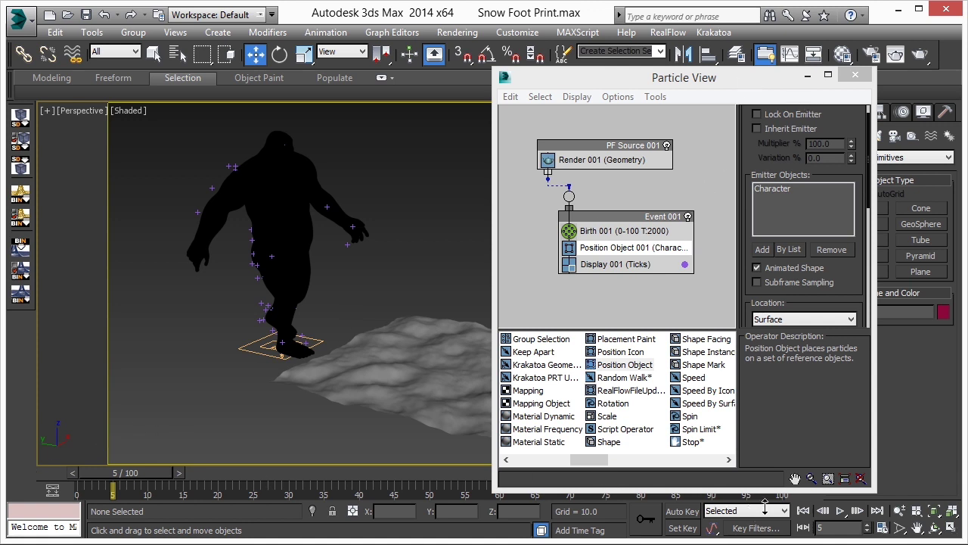
pyautogui.click(804, 511)
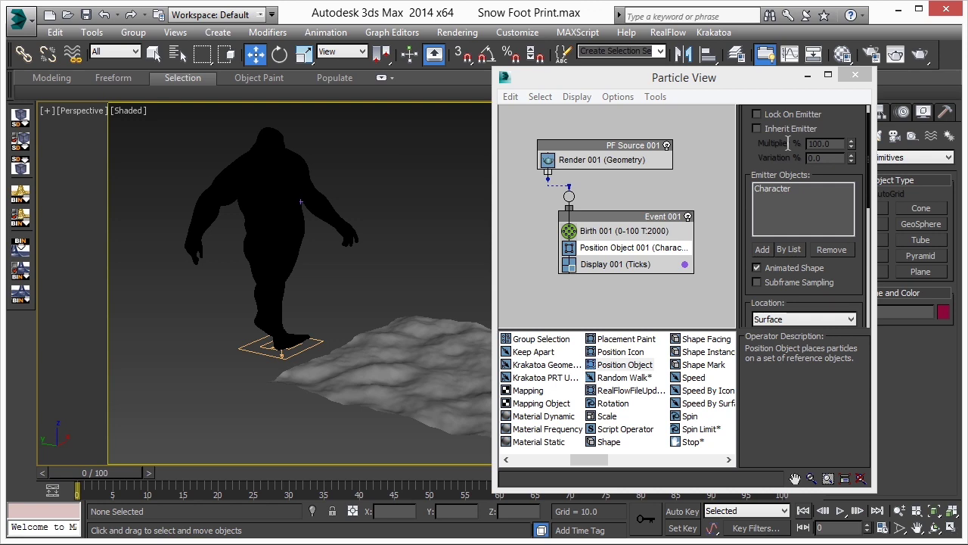
# Select the character and inspect the stored polygon selection on its soles at the Editable Mesh level
pyautogui.click(807, 79)
pyautogui.click(856, 114)
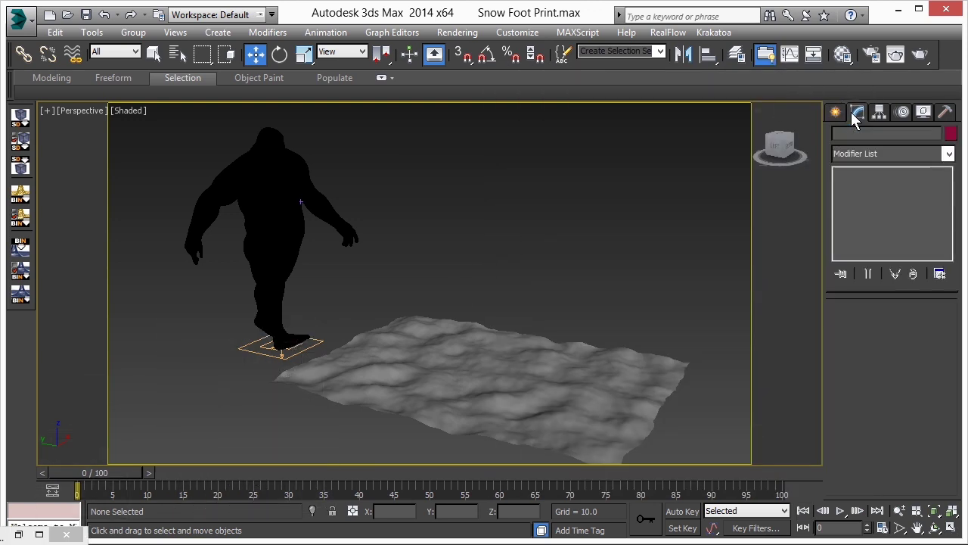
pyautogui.click(264, 239)
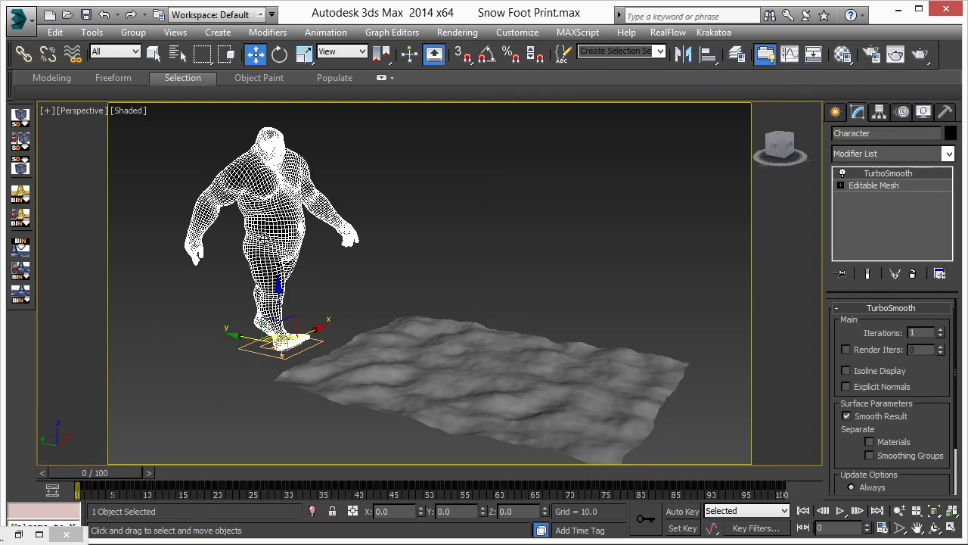
pyautogui.click(866, 185)
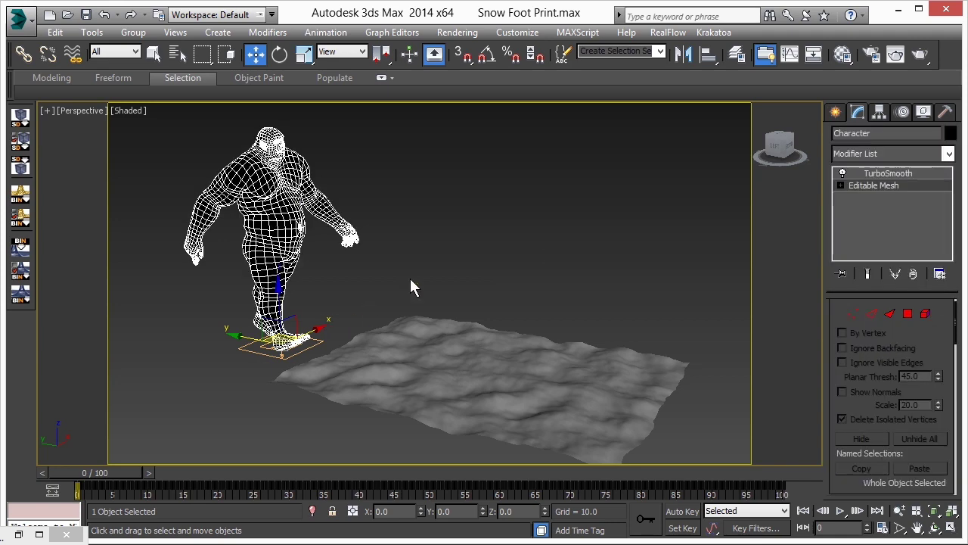
pyautogui.click(908, 313)
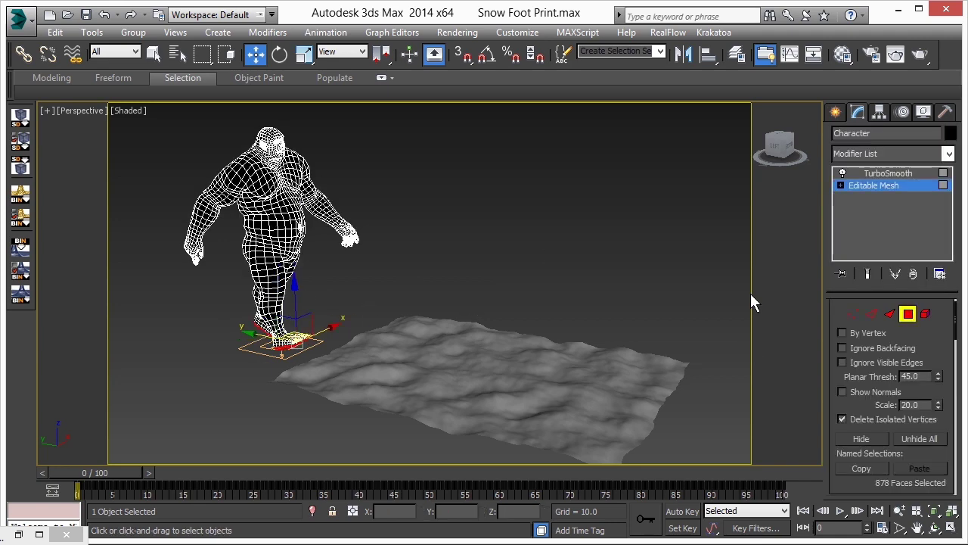
pyautogui.moveTo(264, 295); pyautogui.dragTo(308, 265, button='middle')
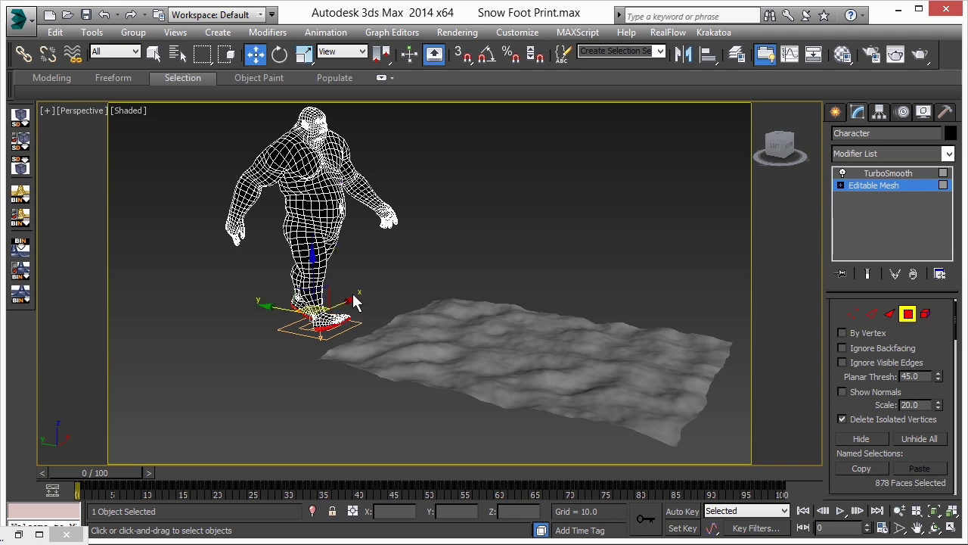
pyautogui.scroll(5, 341, 310)
pyautogui.keyDown('alt'); pyautogui.moveTo(324, 334); pyautogui.dragTo(355, 323, button='middle'); pyautogui.keyUp('alt')
pyautogui.scroll(-4, 354, 323)
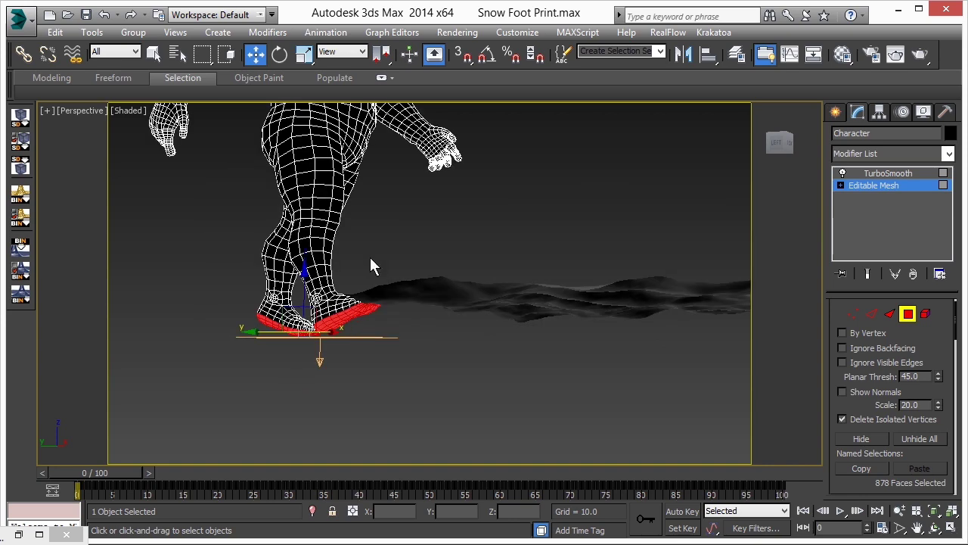
pyautogui.keyDown('alt'); pyautogui.moveTo(356, 289); pyautogui.dragTo(357, 298, button='middle'); pyautogui.keyUp('alt')
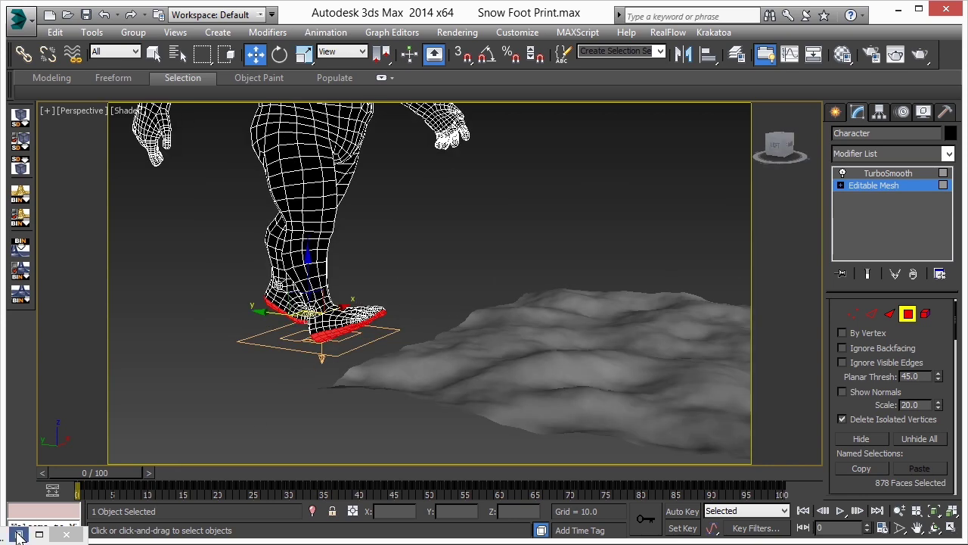
# Set the Position Object operator's emission location to Selected Faces
pyautogui.press('6')
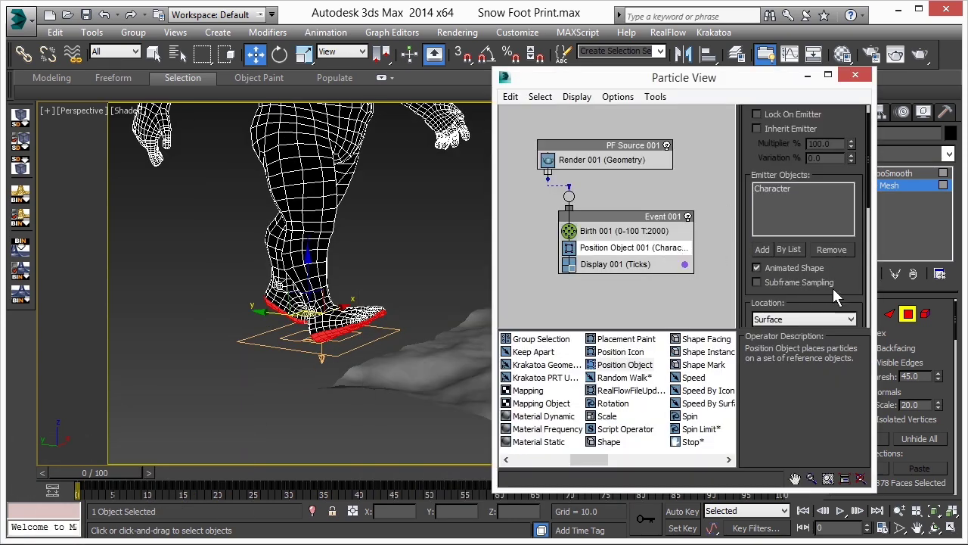
pyautogui.scroll(-2, 847, 288)
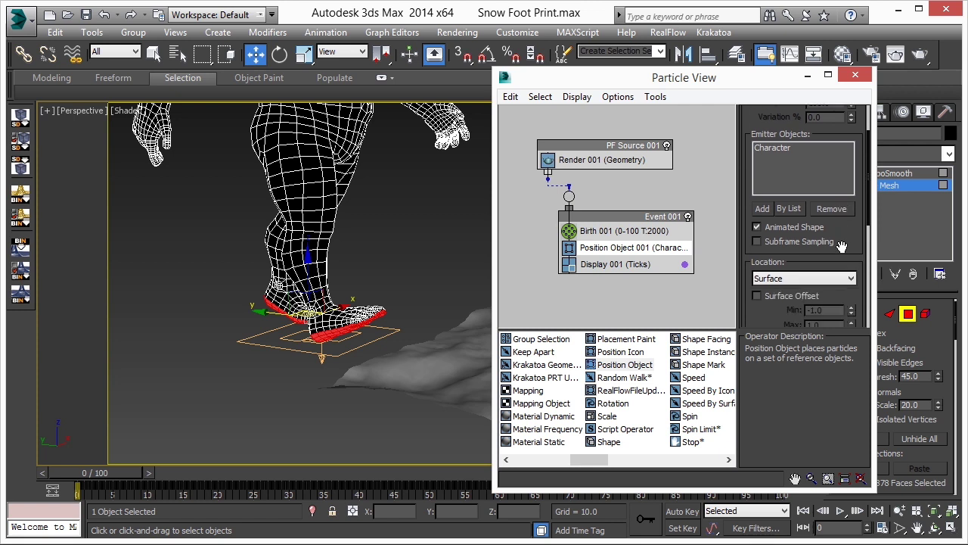
pyautogui.click(780, 277)
pyautogui.click(781, 369)
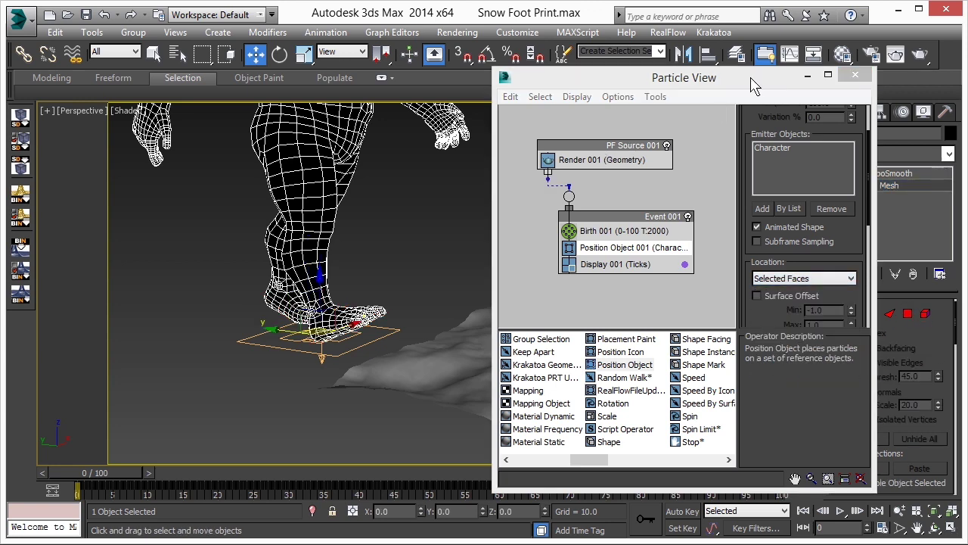
# Minimize Particle View and scrub the animation to frame 18 to check the particle emission around the feet
pyautogui.click(808, 75)
pyautogui.moveTo(95, 471); pyautogui.dragTo(216, 479)
pyautogui.press('w')
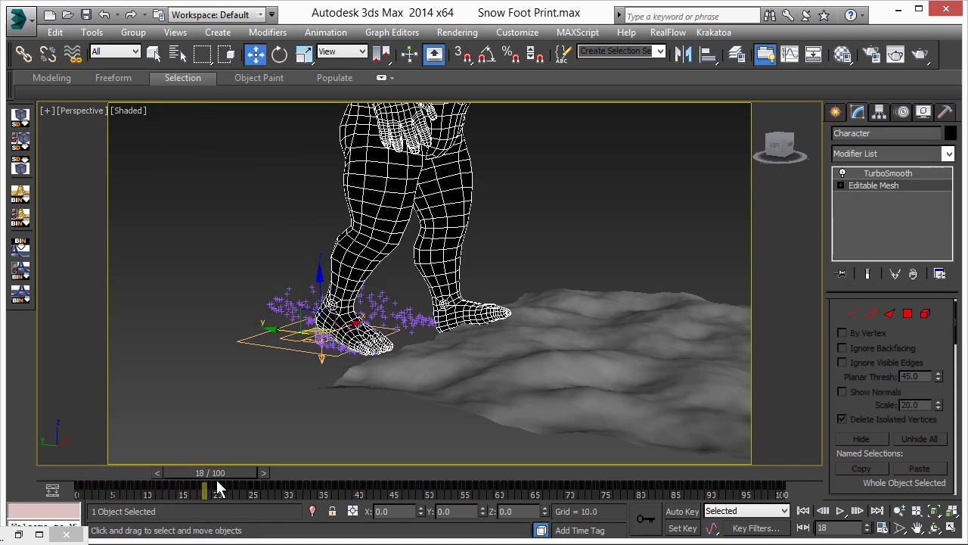
# Create a Frost object in the empty area just behind the snow plane
pyautogui.moveTo(523, 262); pyautogui.dragTo(419, 272, button='middle')
pyautogui.scroll(-3, 439, 279)
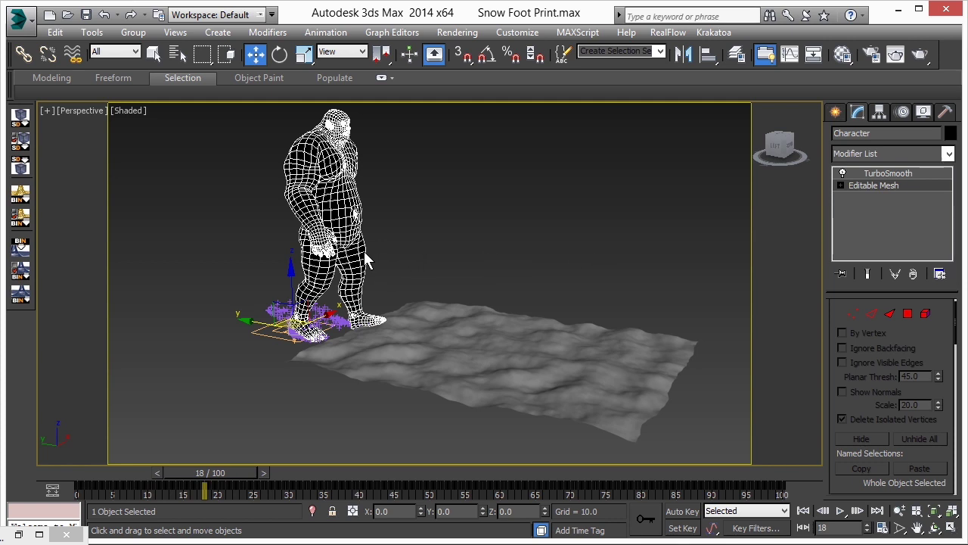
pyautogui.keyDown('alt'); pyautogui.moveTo(365, 252); pyautogui.dragTo(391, 277, button='middle'); pyautogui.keyUp('alt')
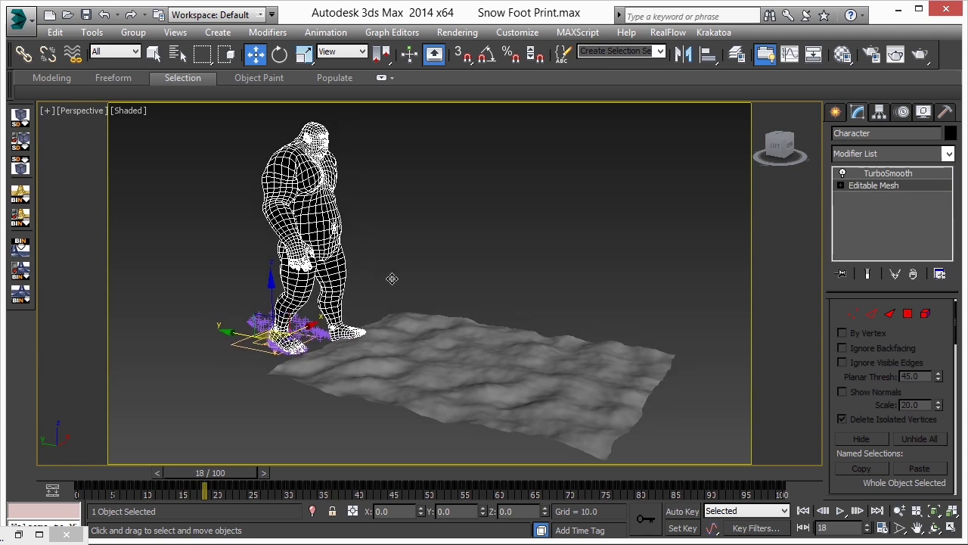
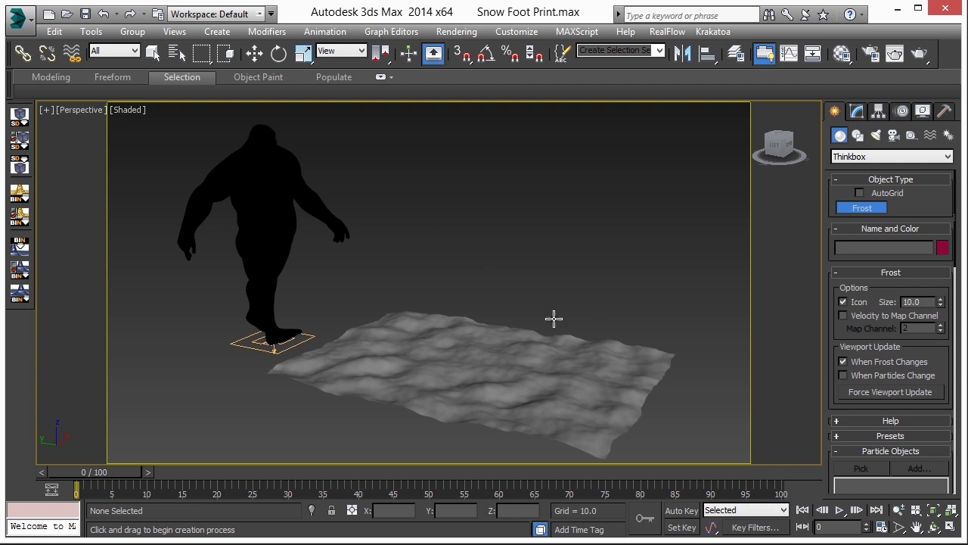
pyautogui.moveTo(553, 317); pyautogui.dragTo(598, 311)
pyautogui.rightClick(598, 311)
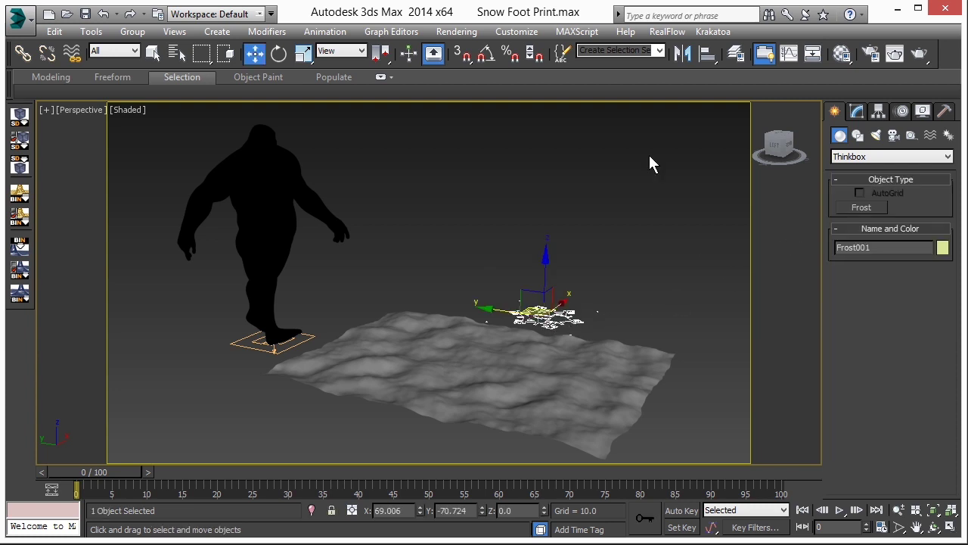
# Add PF Source 001 to the Frost object's list of particle objects
pyautogui.click(855, 112)
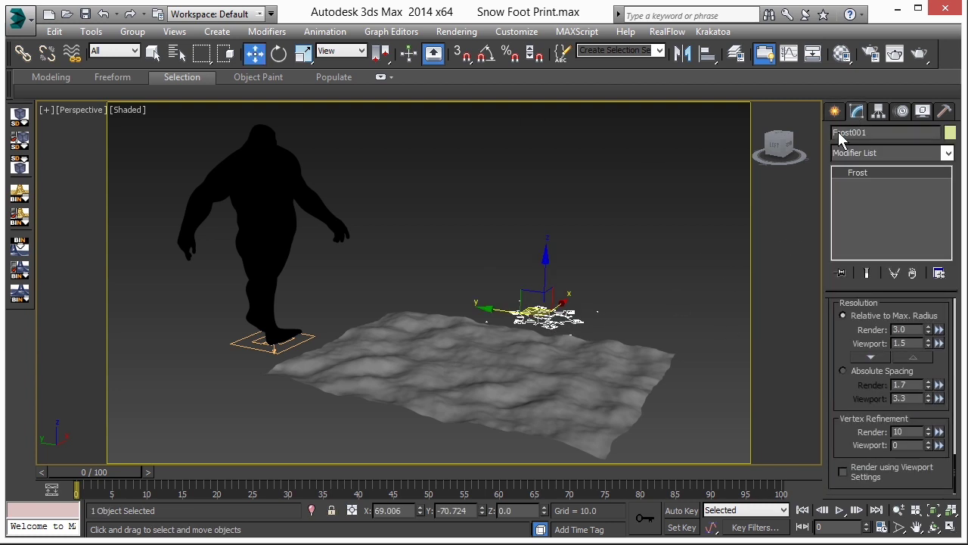
pyautogui.moveTo(847, 346); pyautogui.dragTo(845, 464)
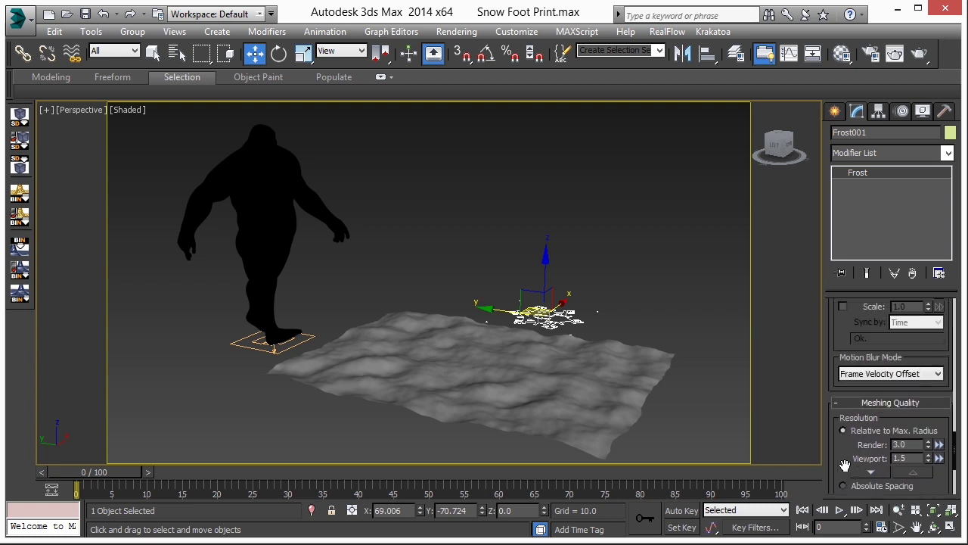
pyautogui.scroll(-15, 847, 460)
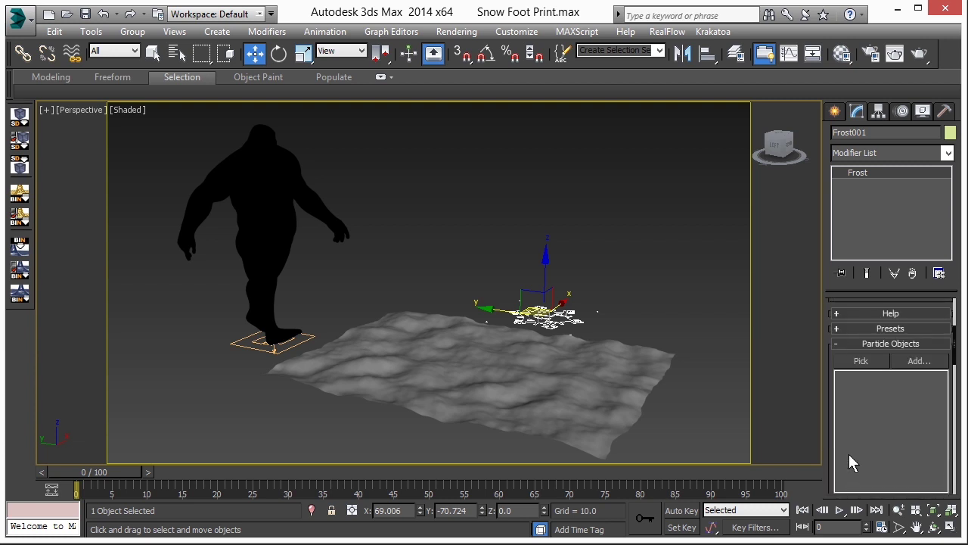
pyautogui.scroll(2, 848, 457)
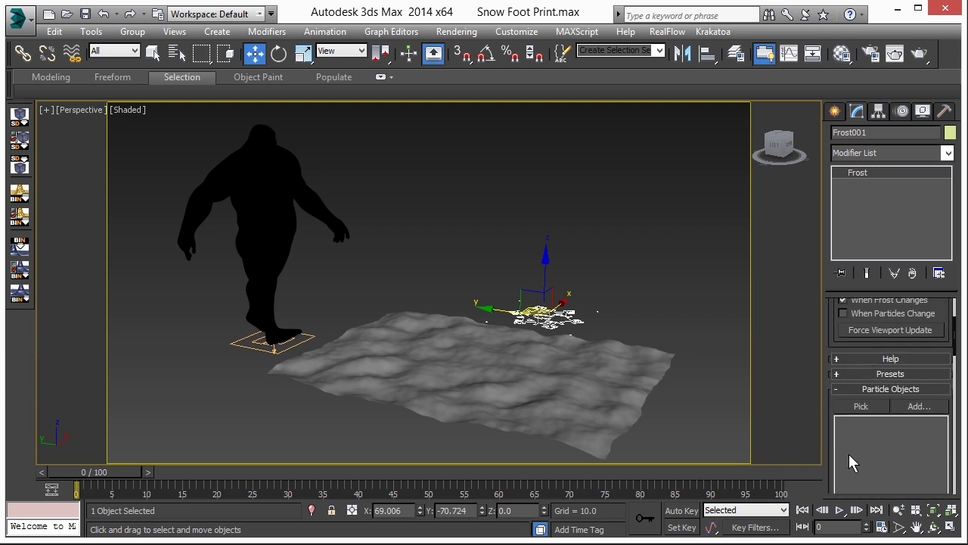
pyautogui.click(917, 407)
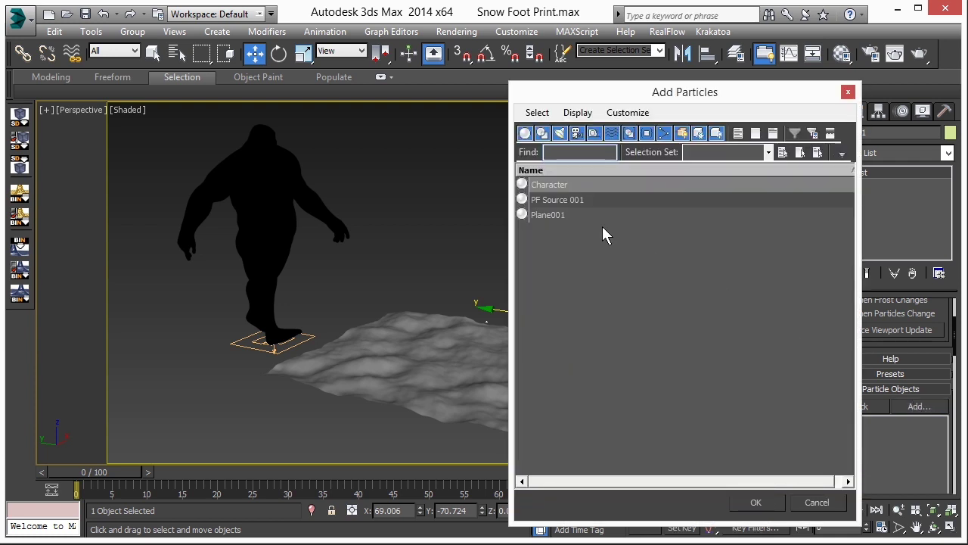
pyautogui.click(574, 201)
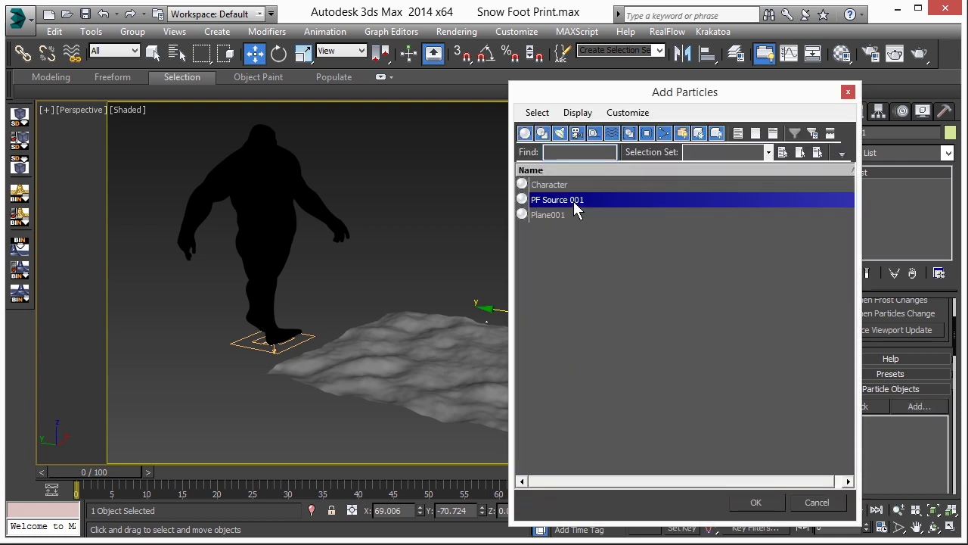
pyautogui.click(756, 502)
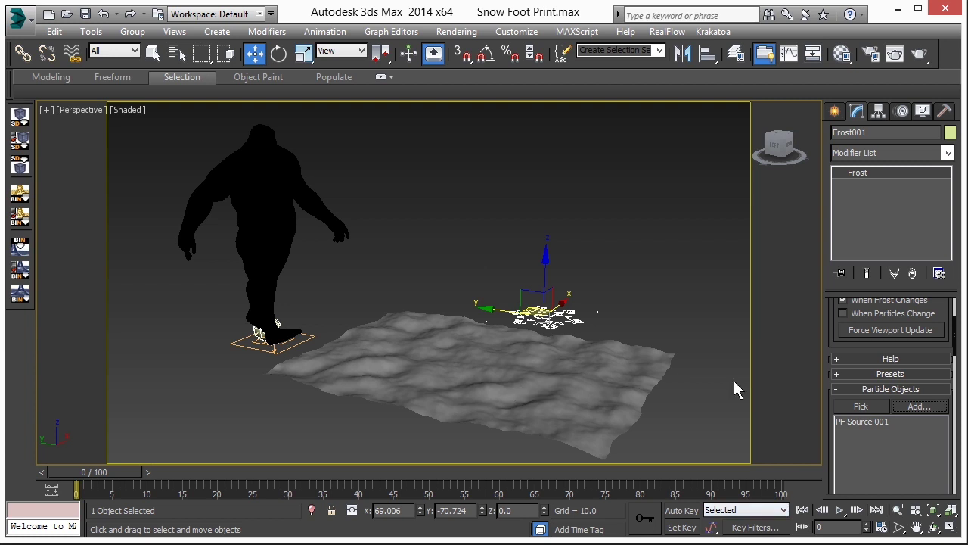
# Scrub to frame 6 and set the Frost object's meshing type to Metaballs
pyautogui.moveTo(131, 473); pyautogui.dragTo(172, 479)
pyautogui.press('w')
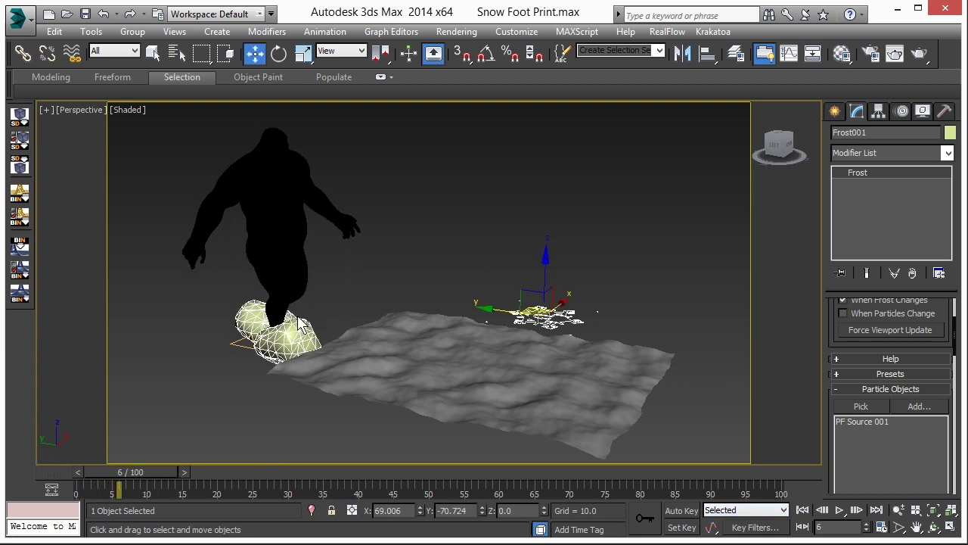
pyautogui.moveTo(833, 341); pyautogui.dragTo(830, 283)
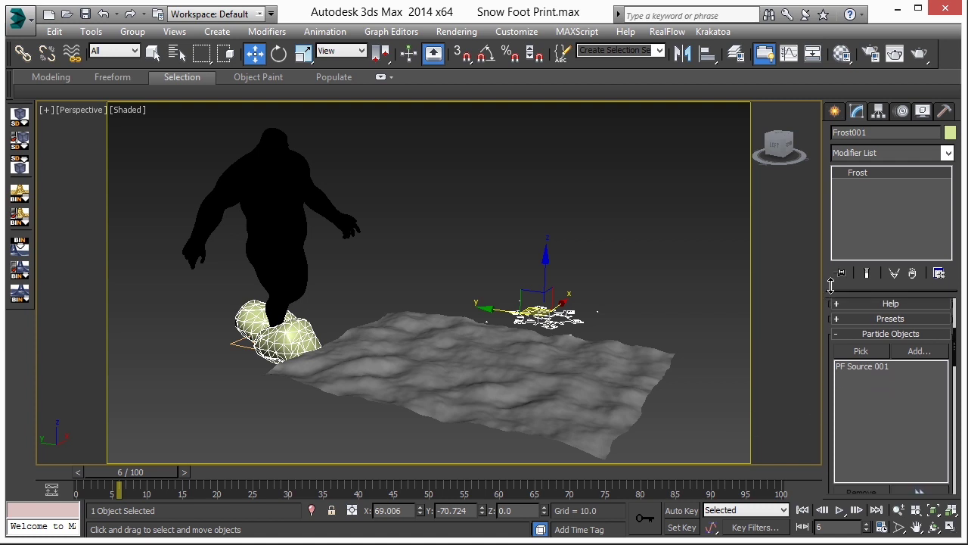
pyautogui.scroll(-7, 855, 423)
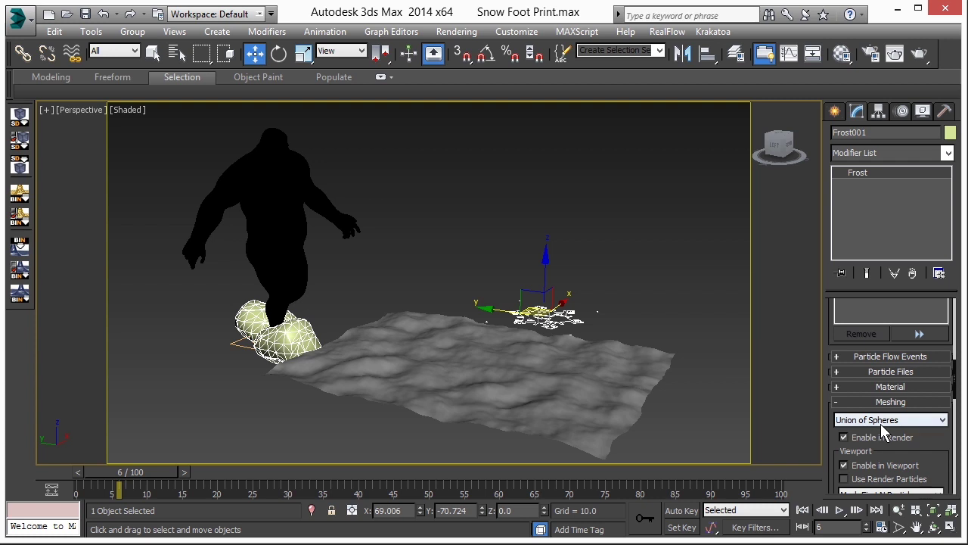
pyautogui.click(882, 424)
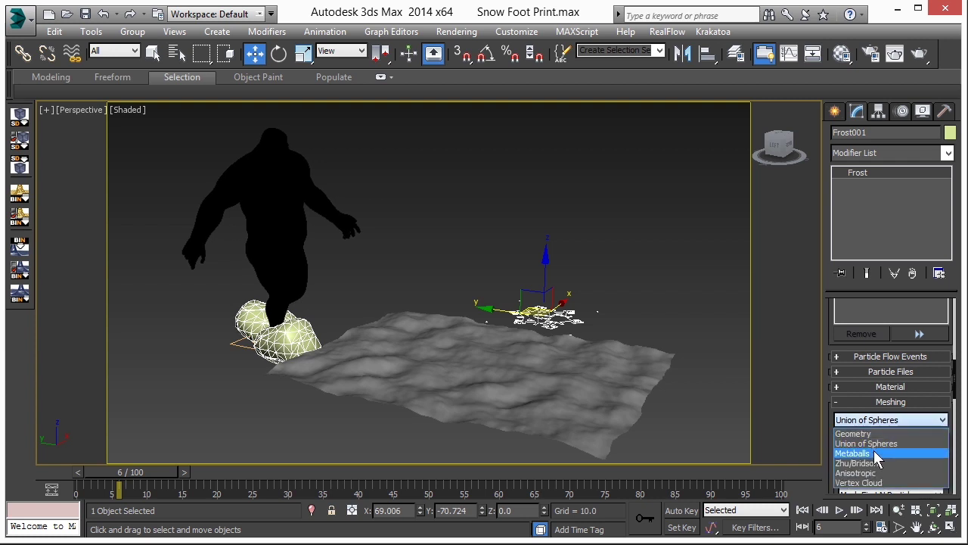
pyautogui.click(876, 453)
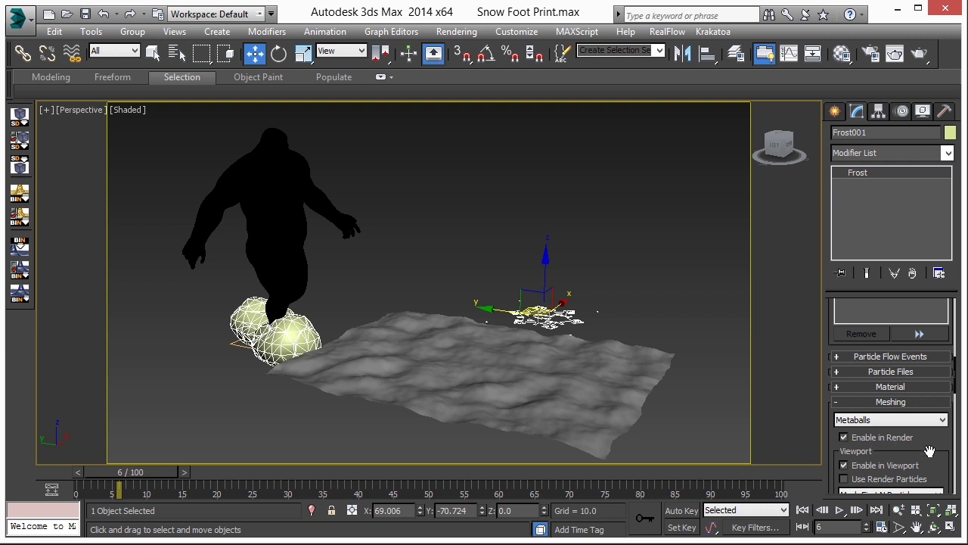
# Set the Frost object's particle size radius to 1.0
pyautogui.moveTo(929, 450); pyautogui.dragTo(894, 346)
pyautogui.doubleClick(902, 422)
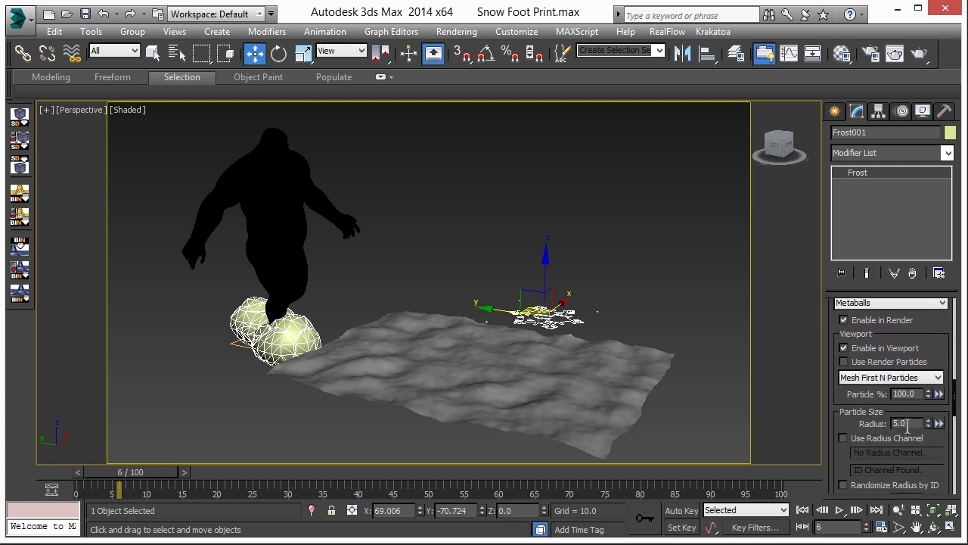
pyautogui.write('1')
pyautogui.press('Return')
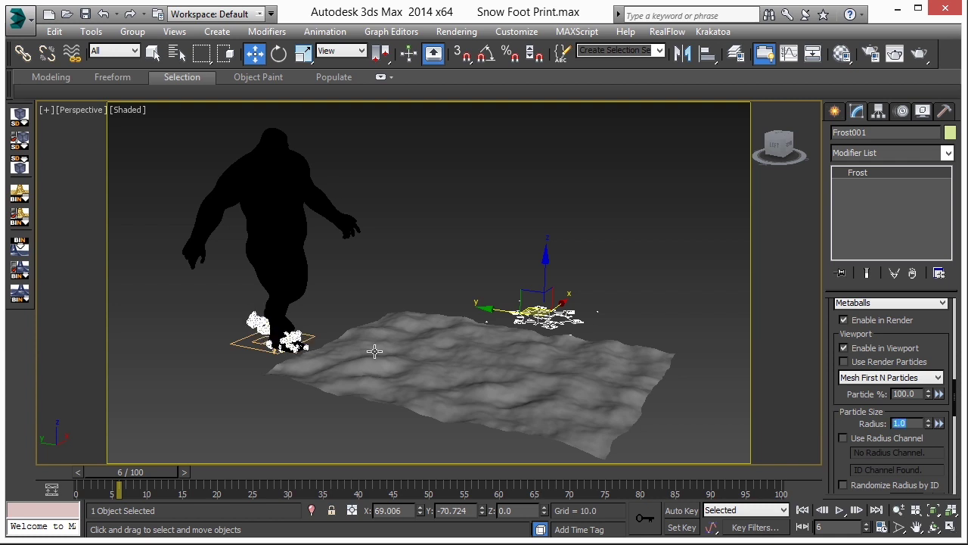
# Review the Frost object's Meshing Quality resolution, vertex refinement and Metaballs settings
pyautogui.scroll(-6, 844, 394)
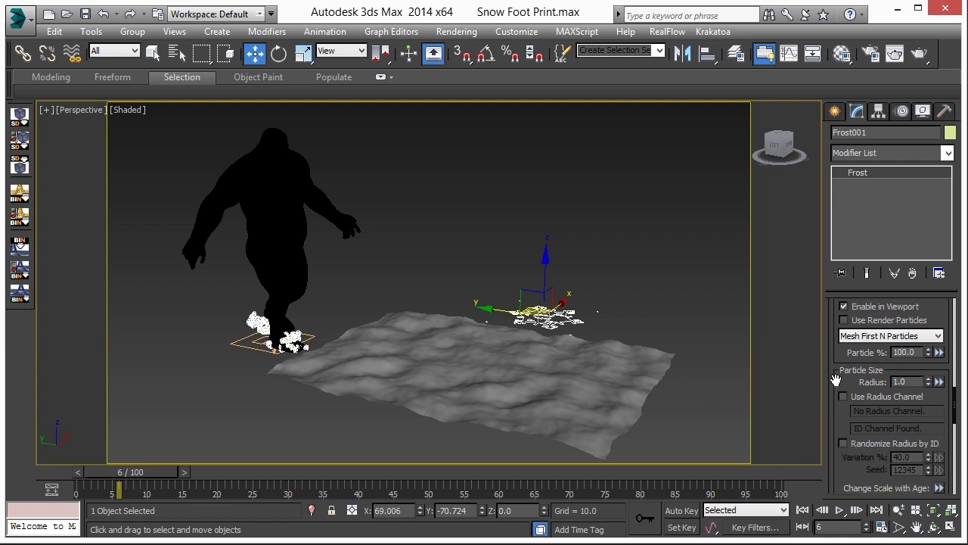
pyautogui.scroll(-4, 862, 432)
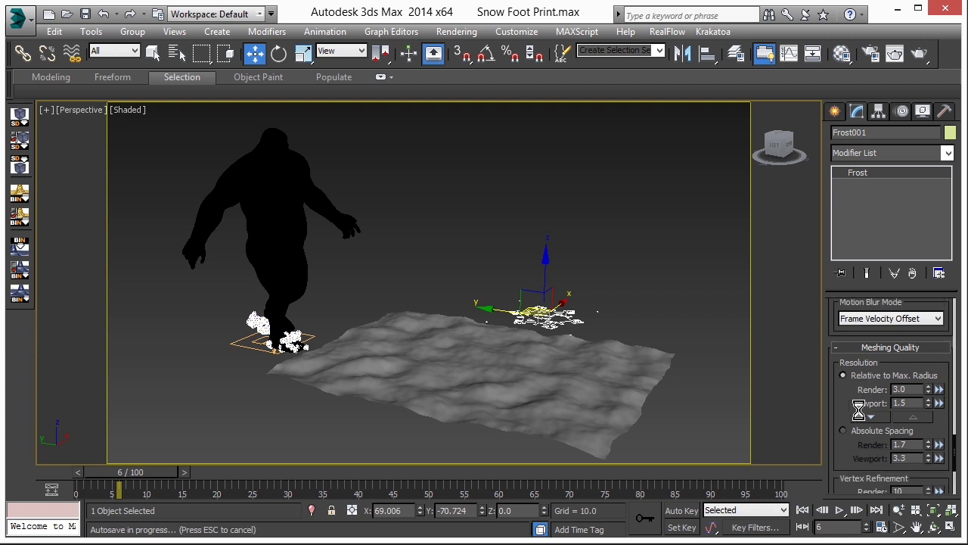
pyautogui.scroll(-2, 894, 420)
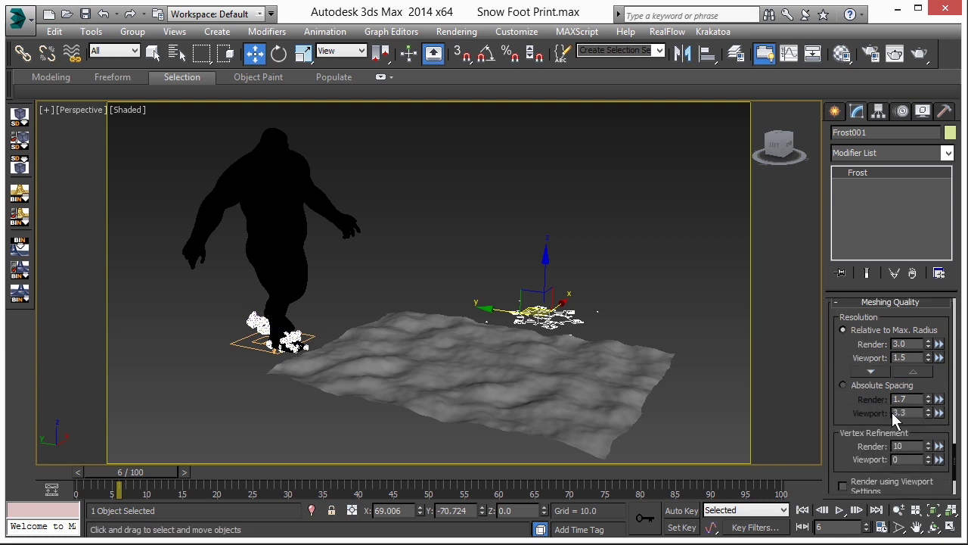
pyautogui.scroll(1, 894, 420)
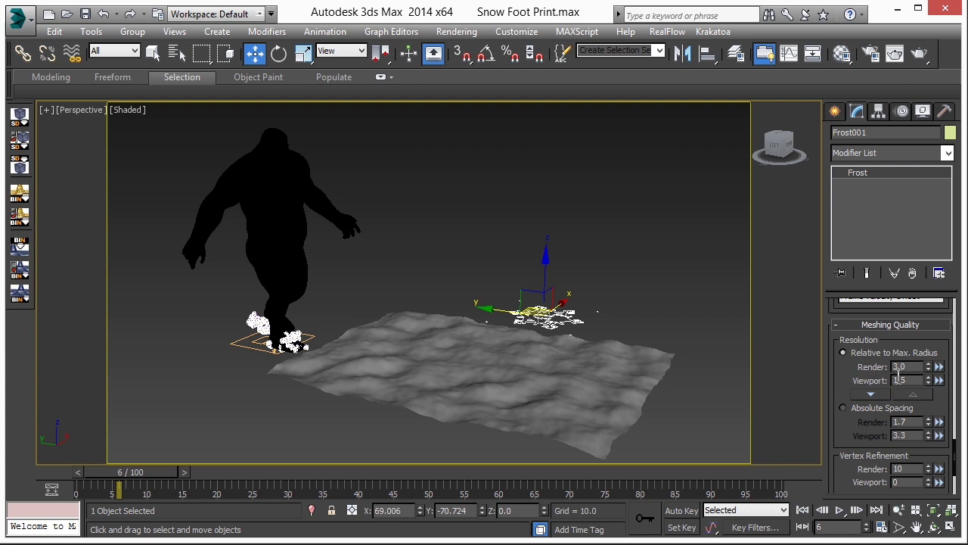
pyautogui.scroll(-4, 868, 450)
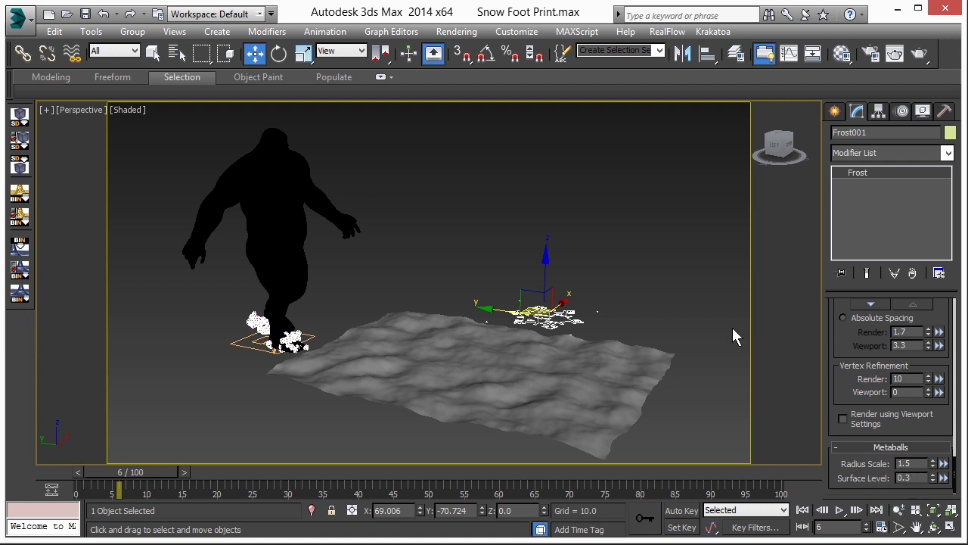
pyautogui.moveTo(840, 344); pyautogui.dragTo(853, 434)
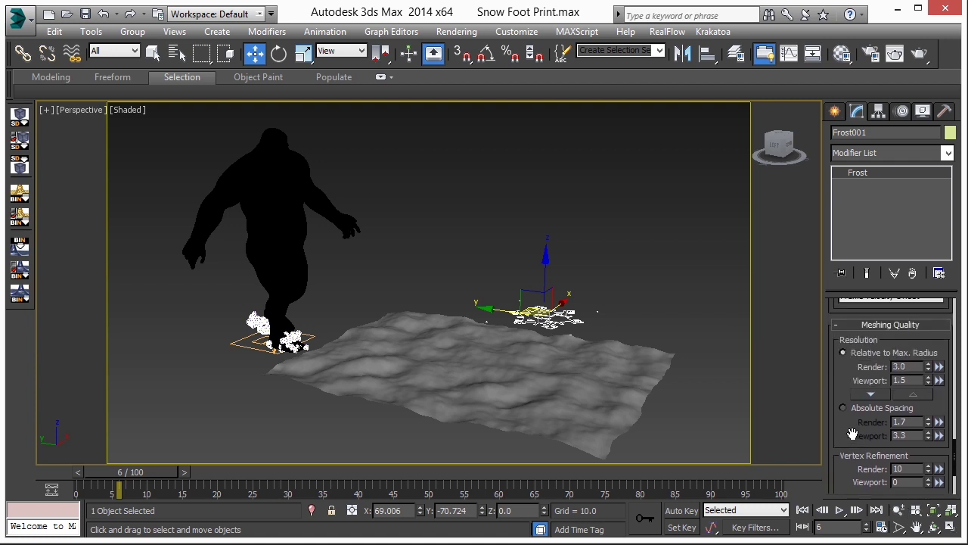
# Deselect the Frost object and scrub the animation to frame 38 to check its mesh around the feet
pyautogui.click(454, 288)
pyautogui.scroll(3, 360, 352)
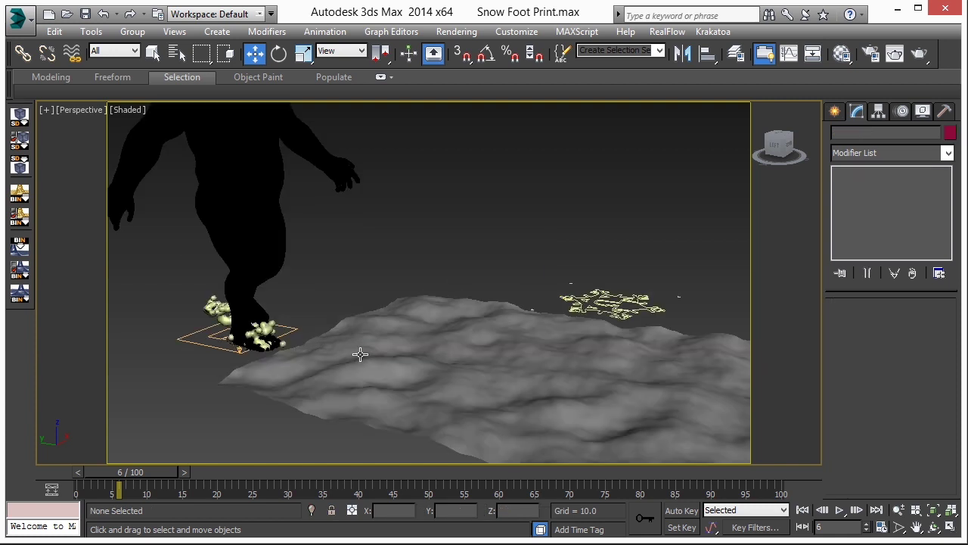
pyautogui.moveTo(359, 351); pyautogui.dragTo(350, 326, button='middle')
pyautogui.press(',')
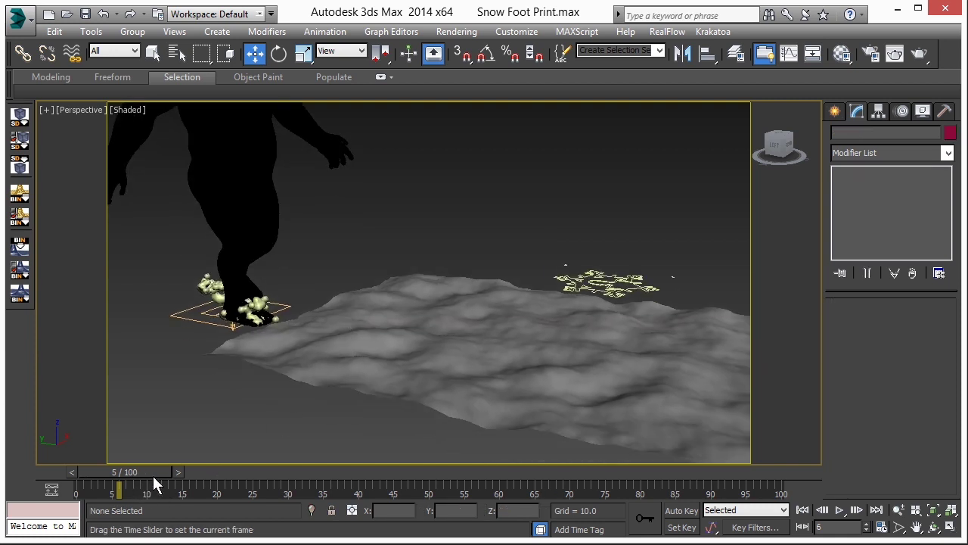
pyautogui.moveTo(158, 477); pyautogui.dragTo(361, 493)
pyautogui.press('w')
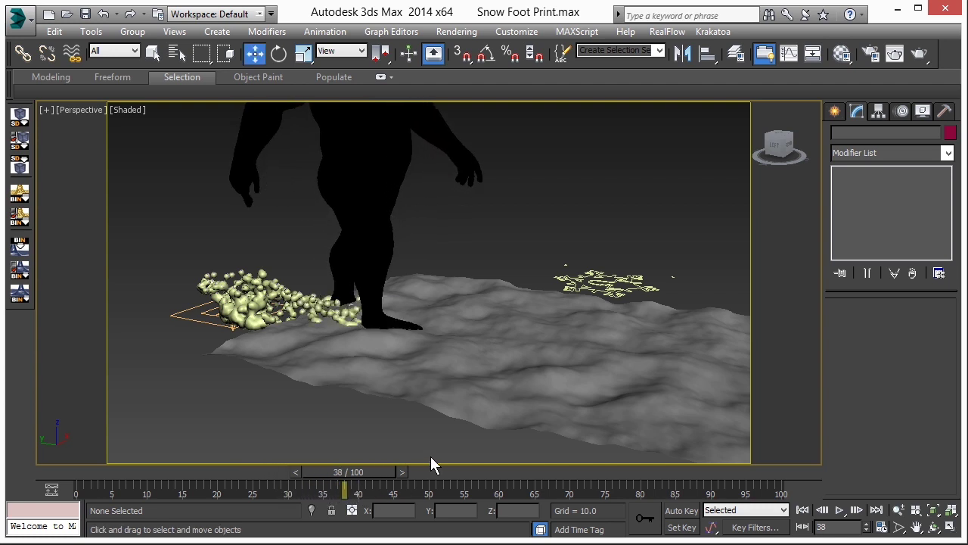
# Return to frame 0 and hide the Particle Systems category in the viewport
pyautogui.click(68, 475)
pyautogui.click(927, 114)
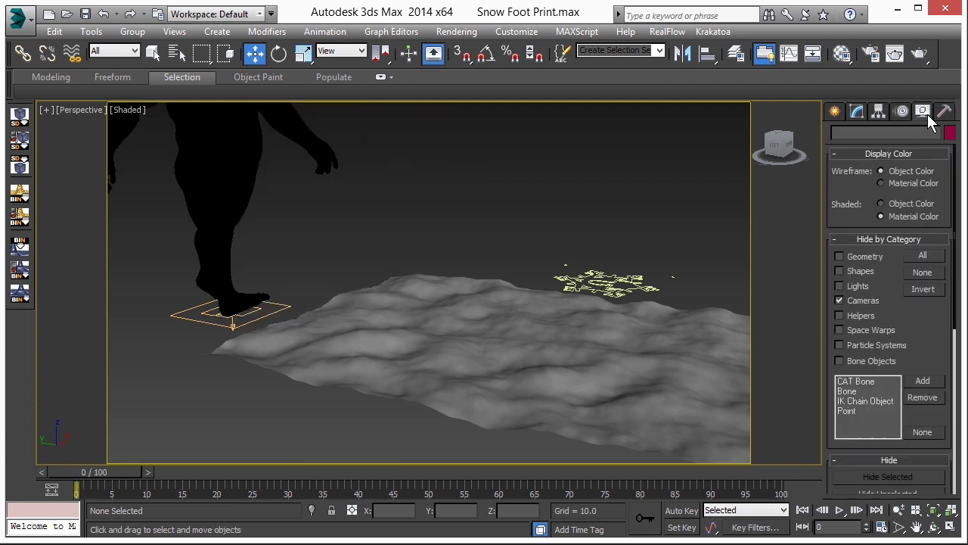
pyautogui.click(872, 346)
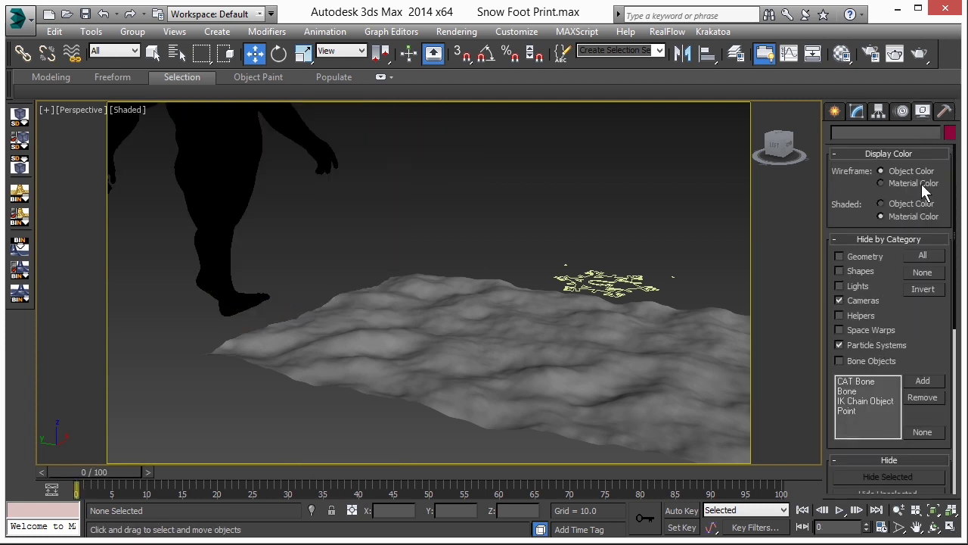
# Scrub the animation to frame 31 to check the Frost mesh with the particle systems hidden
pyautogui.click(858, 112)
pyautogui.moveTo(95, 471); pyautogui.dragTo(303, 486)
pyautogui.press('w')
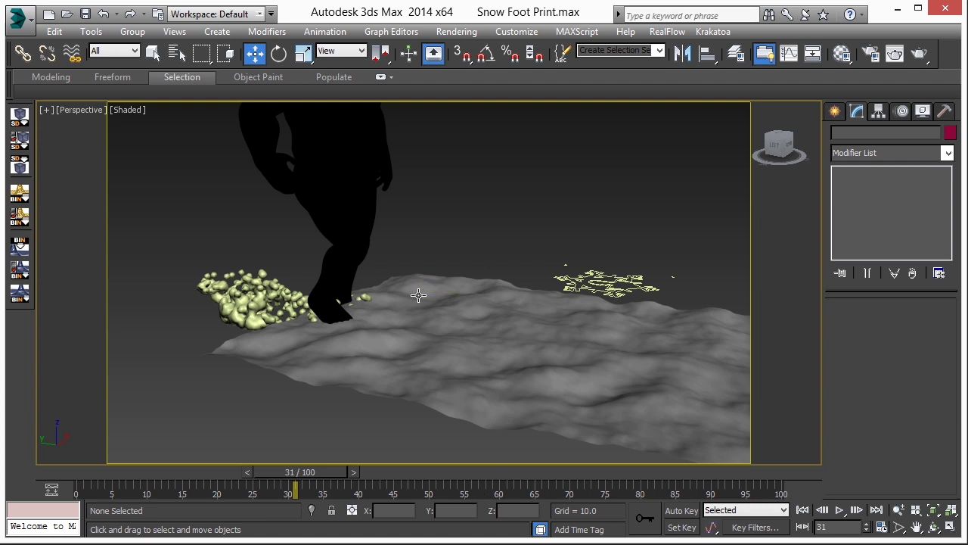
# Select the snow plane and add a Vol. Select modifier above its two Noise modifiers
pyautogui.click(835, 112)
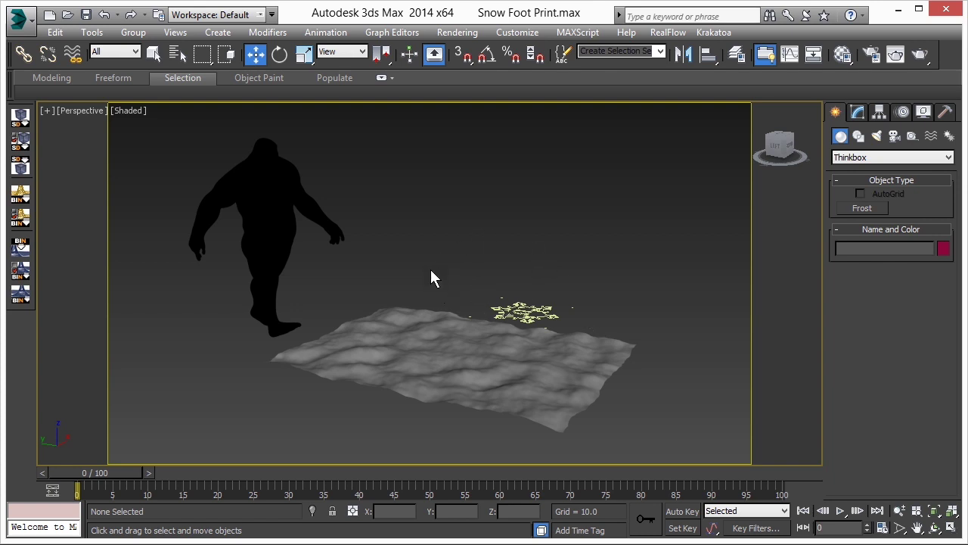
pyautogui.click(432, 321)
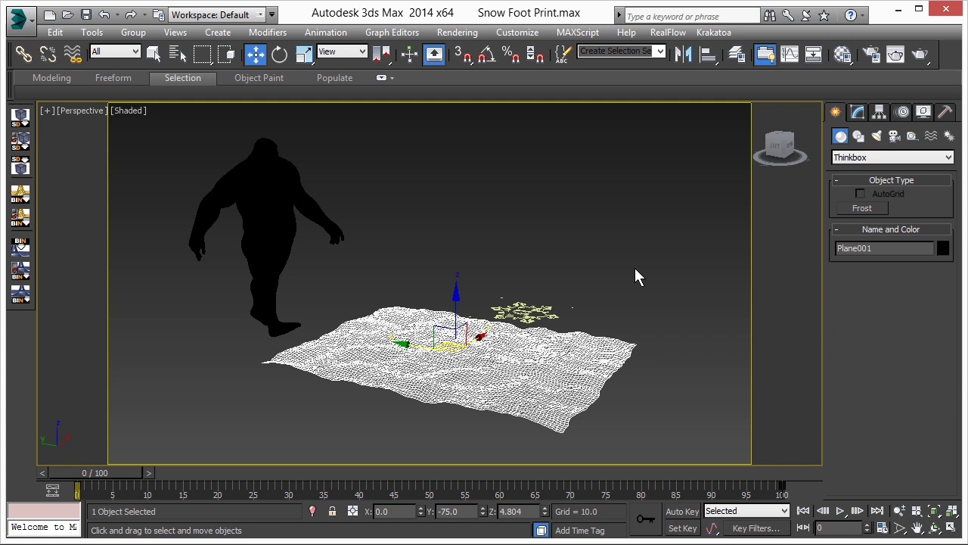
pyautogui.click(857, 111)
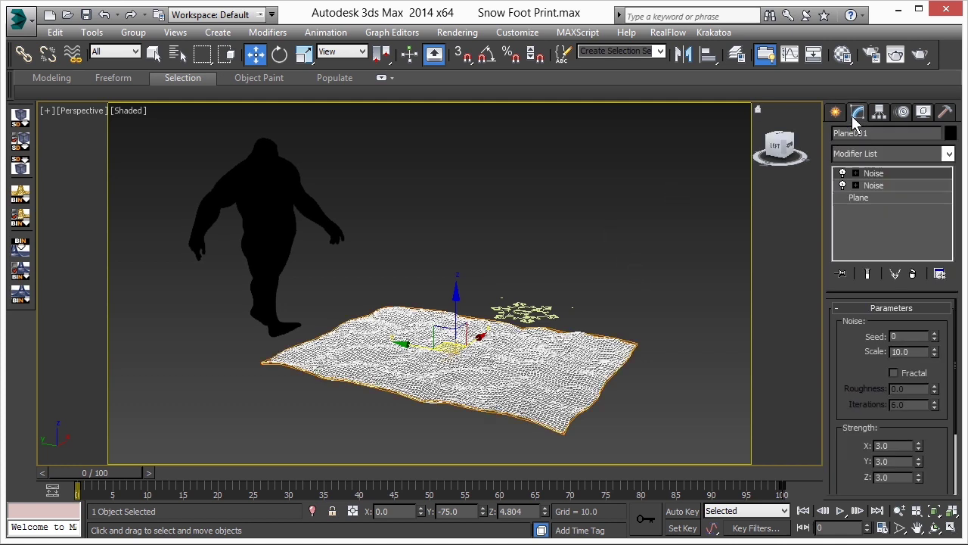
pyautogui.click(876, 155)
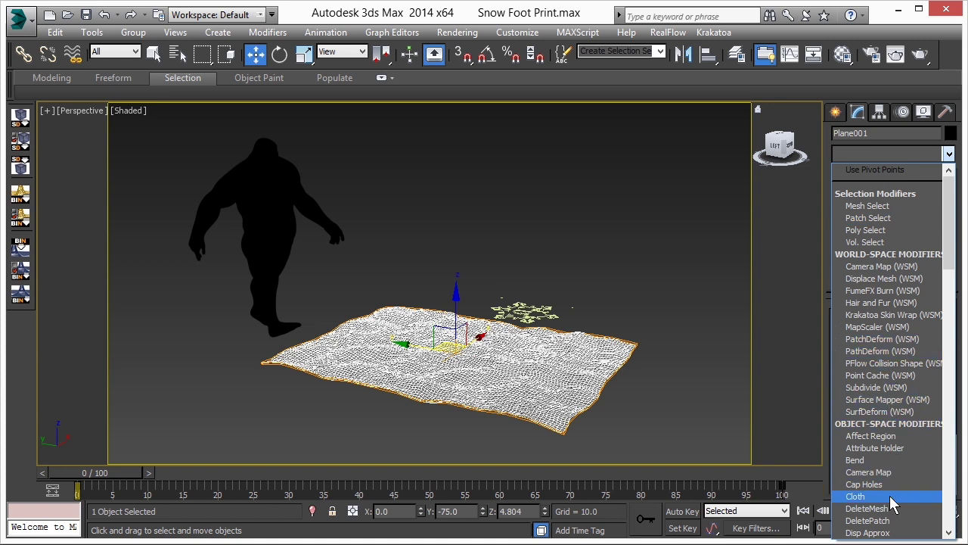
pyautogui.press('v')
pyautogui.click(882, 471)
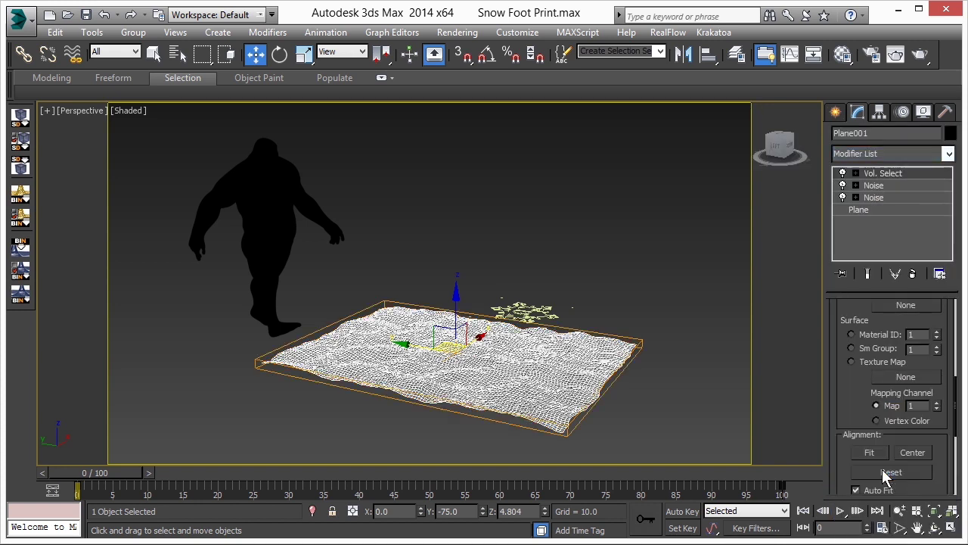
# Set the Vol. Select modifier to vertex level and select by mesh object, using the Frost object as the volume
pyautogui.scroll(5, 842, 309)
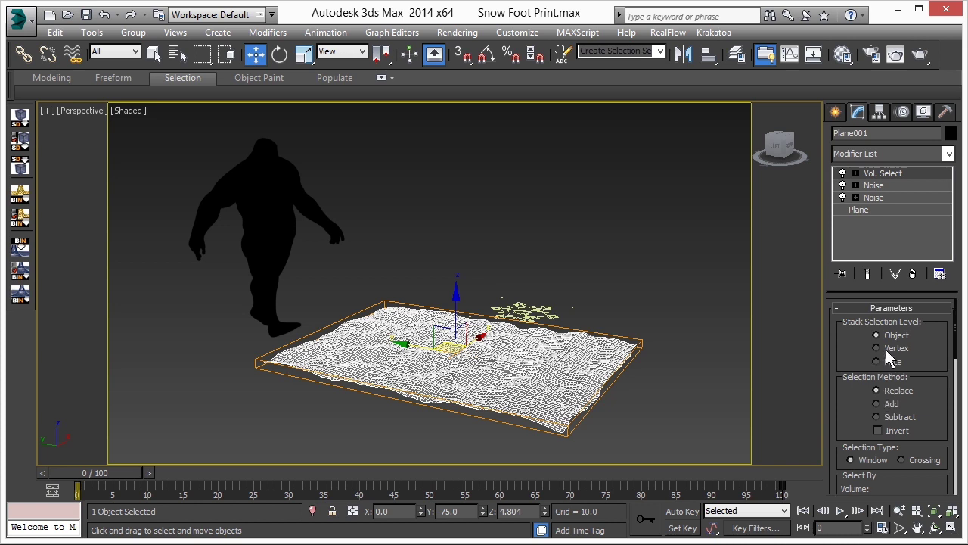
pyautogui.click(886, 348)
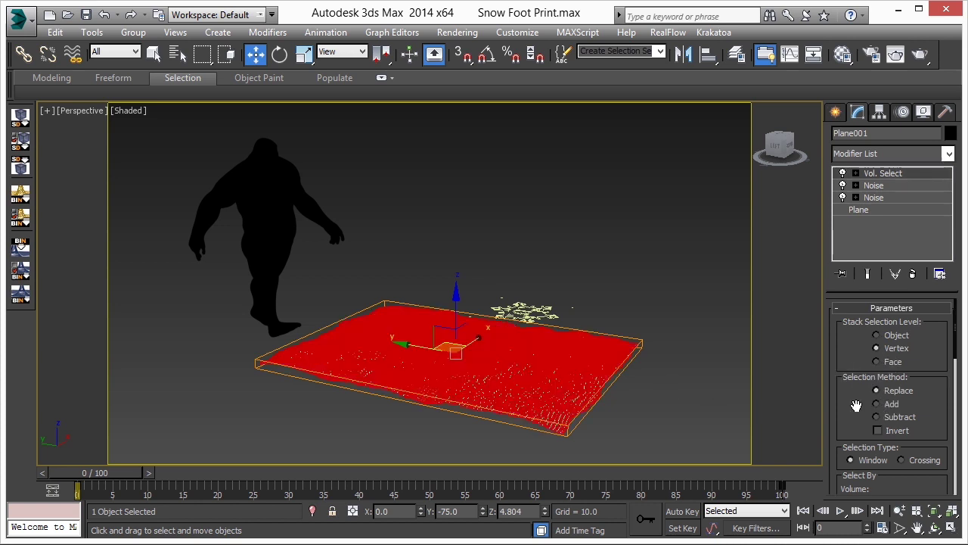
pyautogui.scroll(-5, 859, 407)
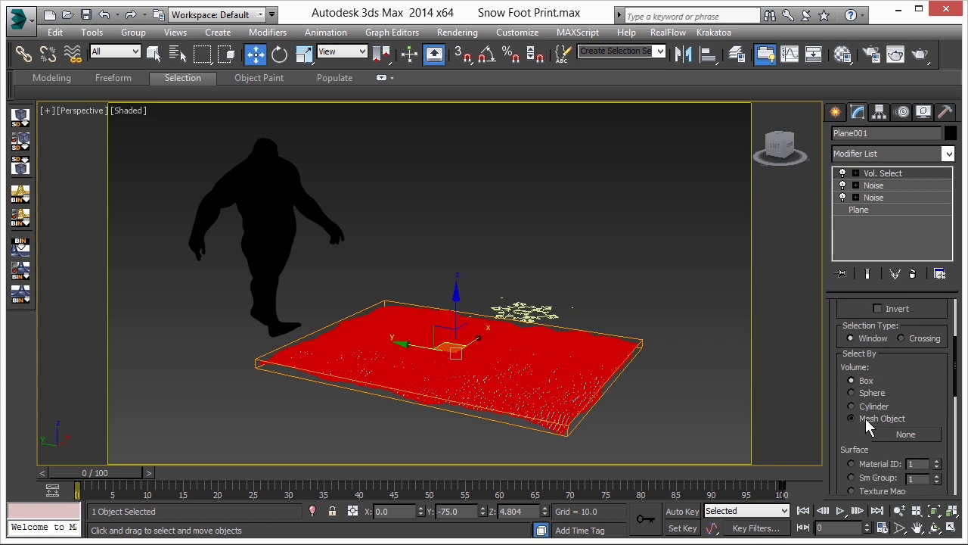
pyautogui.click(865, 419)
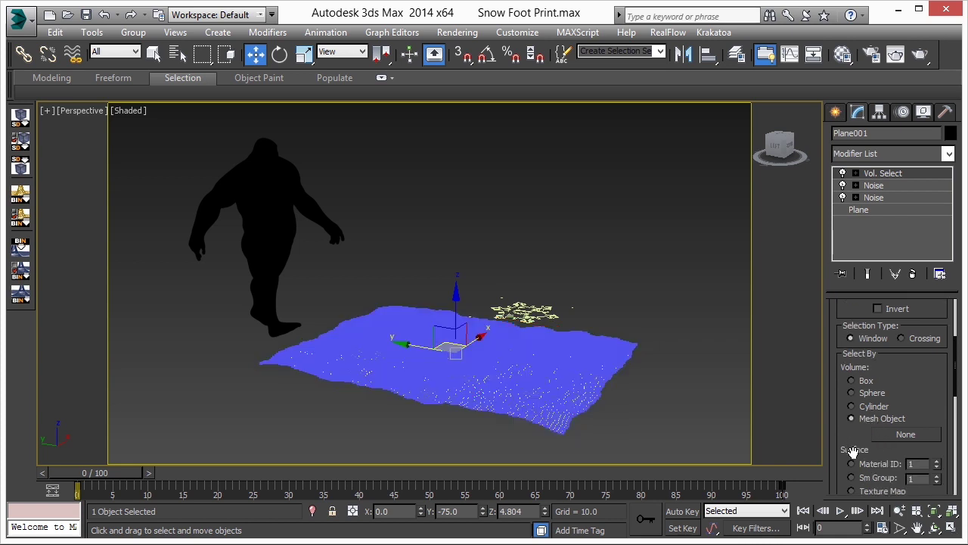
pyautogui.click(900, 435)
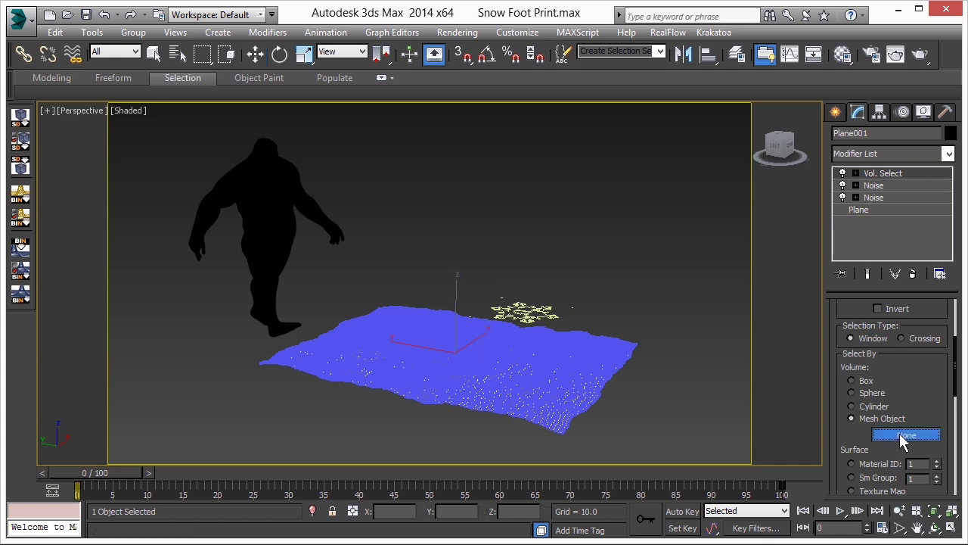
pyautogui.click(543, 308)
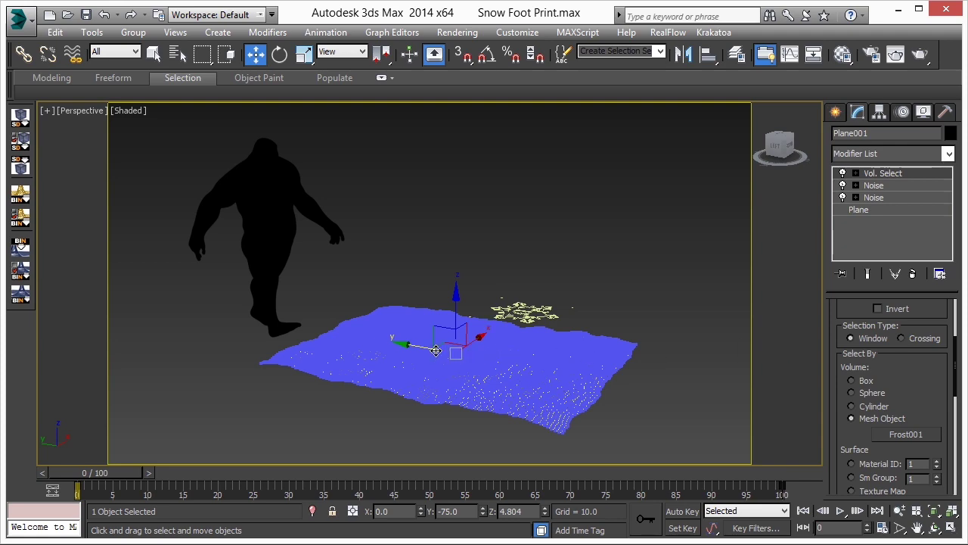
# Hide the Frost object in the viewport and reselect the snow plane
pyautogui.scroll(4, 453, 345)
pyautogui.moveTo(458, 343); pyautogui.dragTo(447, 342, button='middle')
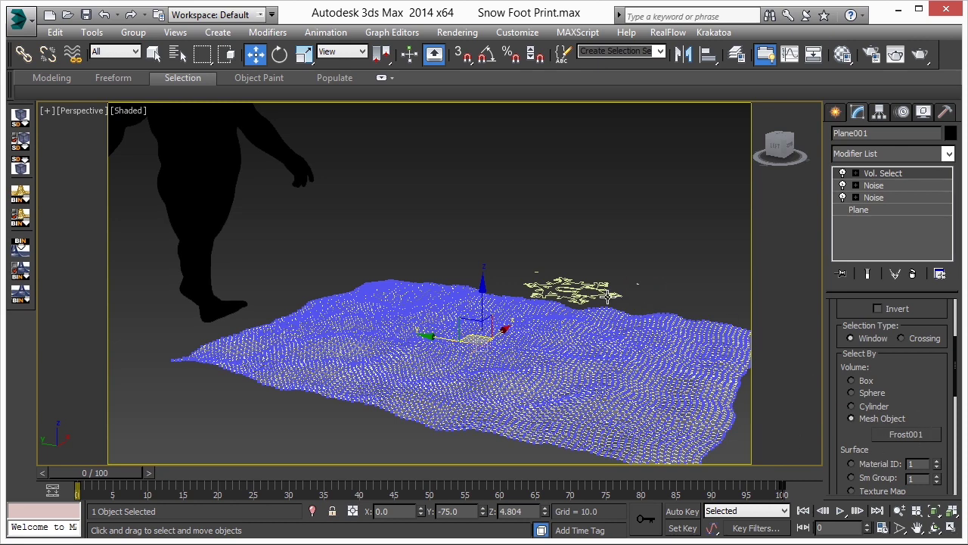
pyautogui.click(602, 288)
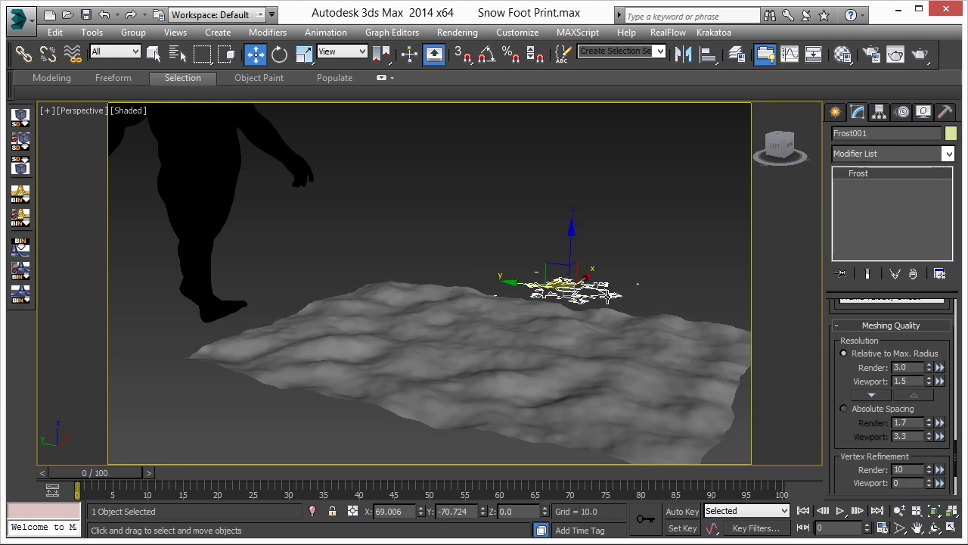
pyautogui.rightClick(606, 298)
pyautogui.click(622, 253)
pyautogui.click(671, 342)
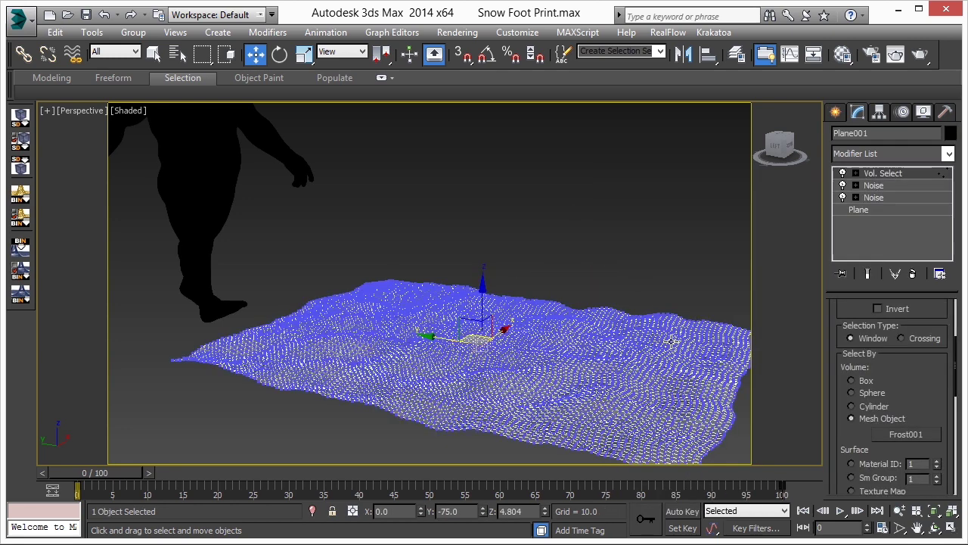
# Enable soft selection on the Vol. Select modifier and scrub the animation to frame 19 to check the selected vertices
pyautogui.scroll(-3, 935, 409)
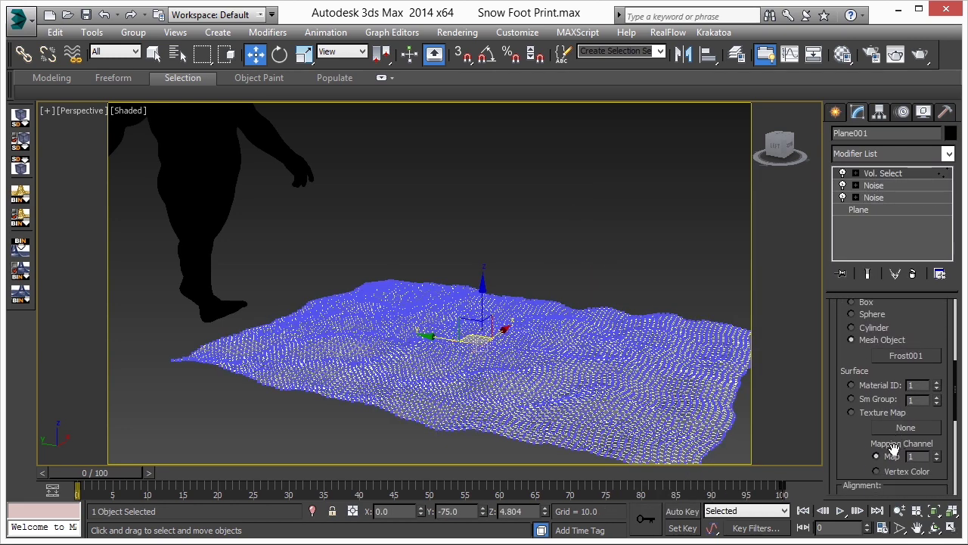
pyautogui.scroll(-6, 895, 449)
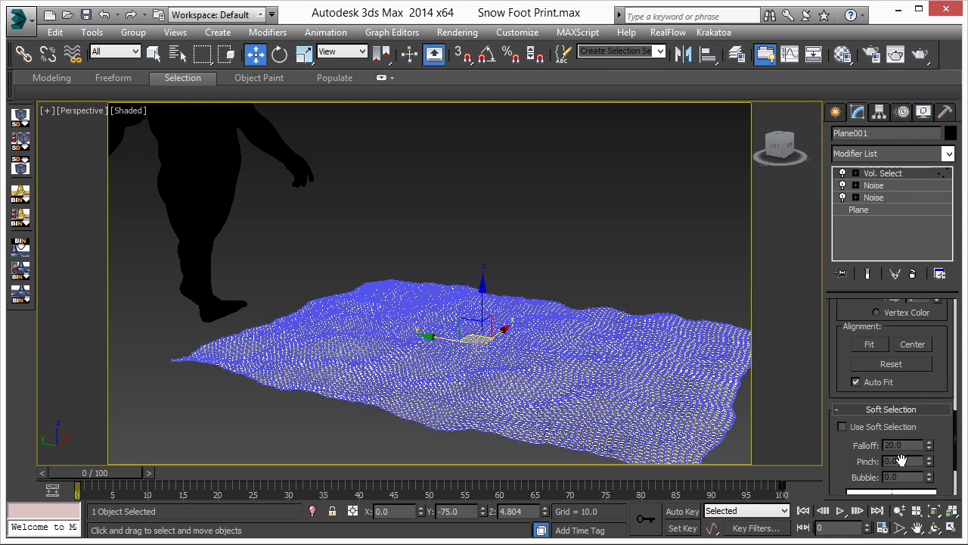
pyautogui.scroll(-2, 901, 459)
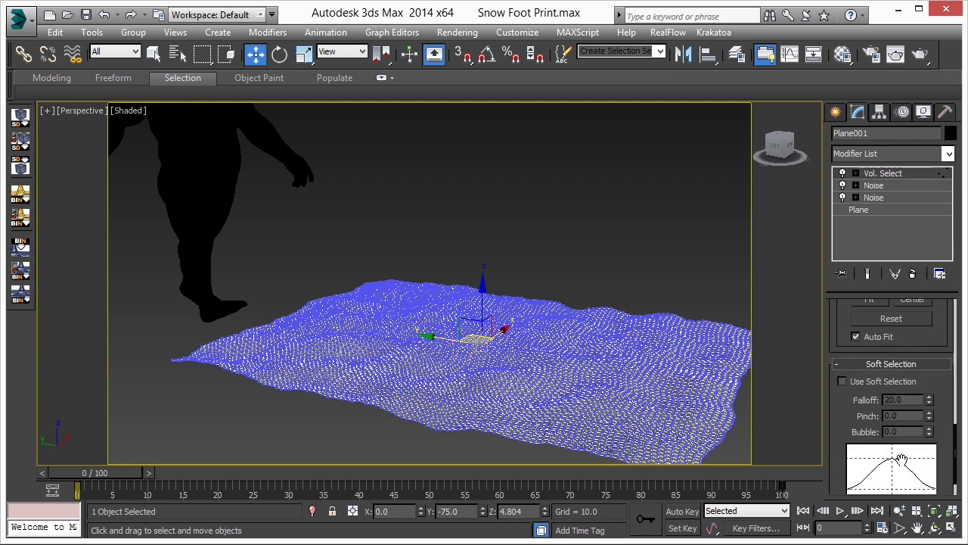
pyautogui.click(843, 382)
pyautogui.moveTo(116, 472); pyautogui.dragTo(255, 475)
pyautogui.press('w')
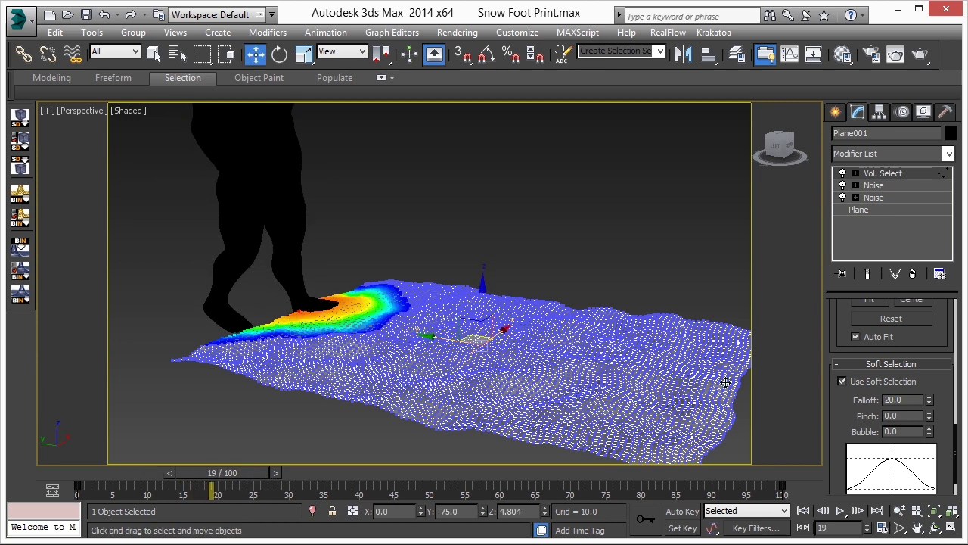
# Set the soft selection's falloff to 5 and bubble to -1.5, and inspect the selection around the foot
pyautogui.doubleClick(907, 400)
pyautogui.write('5')
pyautogui.press('Return')
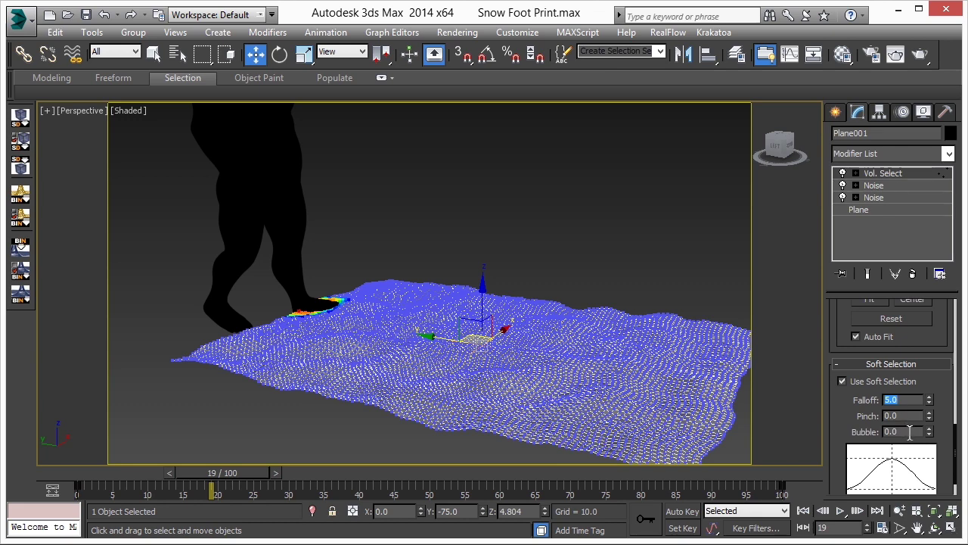
pyautogui.moveTo(929, 432); pyautogui.dragTo(932, 456)
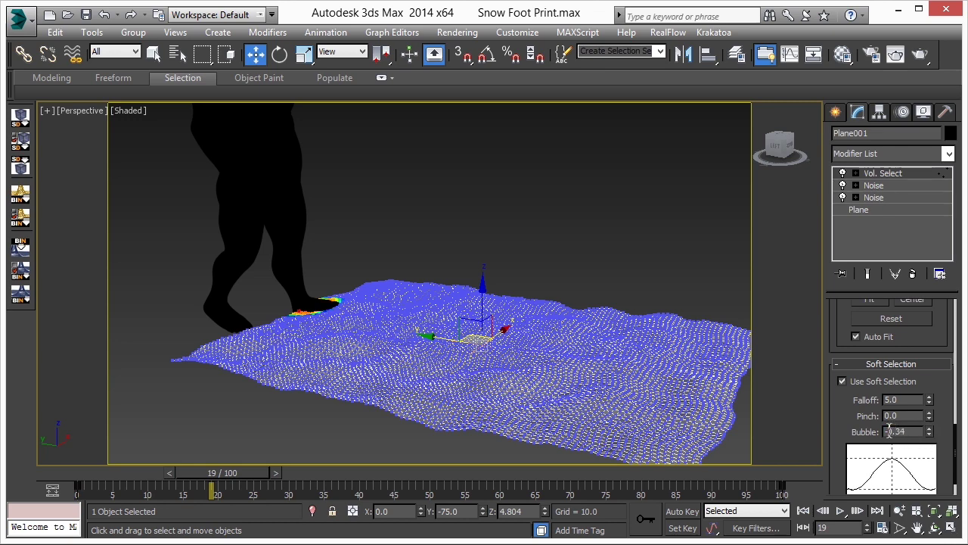
pyautogui.doubleClick(890, 431)
pyautogui.write('-1')
pyautogui.press('Return')
pyautogui.keyDown('alt'); pyautogui.moveTo(329, 317); pyautogui.dragTo(354, 336, button='middle'); pyautogui.keyUp('alt')
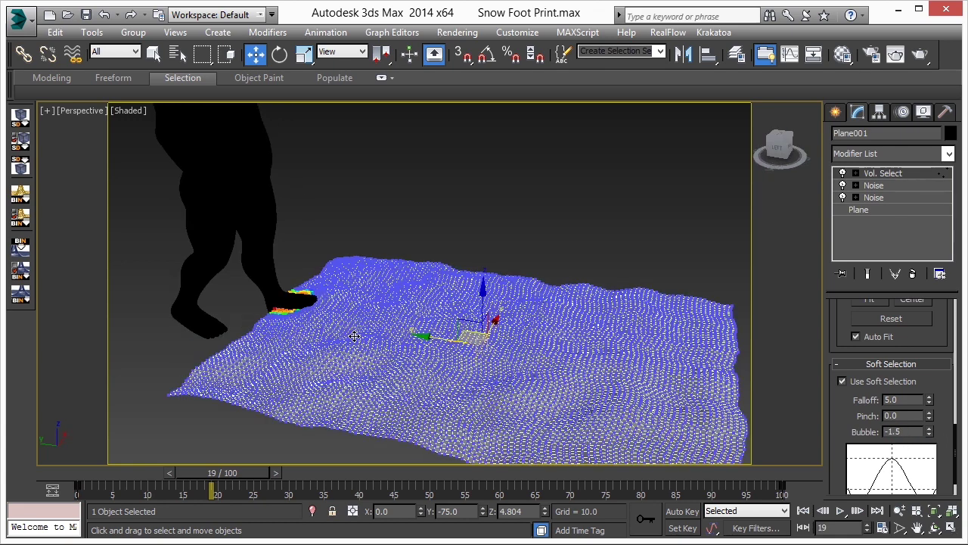
pyautogui.scroll(5, 333, 330)
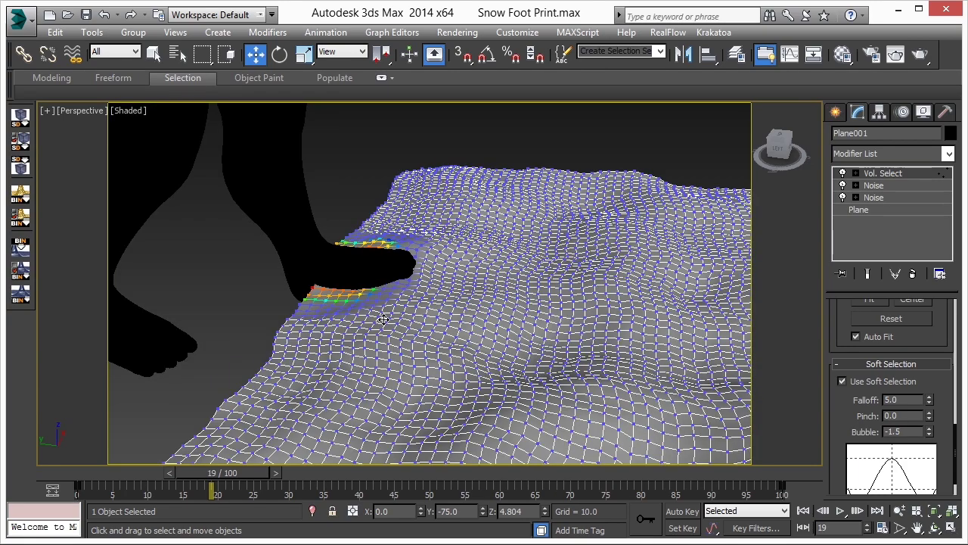
pyautogui.scroll(-6, 386, 319)
pyautogui.keyDown('alt'); pyautogui.moveTo(388, 319); pyautogui.dragTo(377, 338, button='middle'); pyautogui.keyUp('alt')
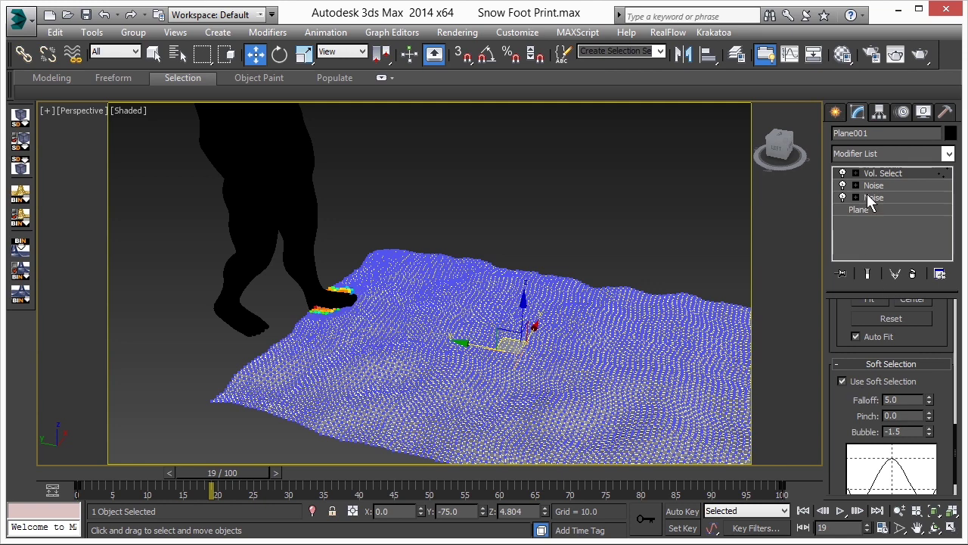
# Add a Push modifier above Vol. Select on the snow plane and set its push value to -2.0
pyautogui.click(873, 151)
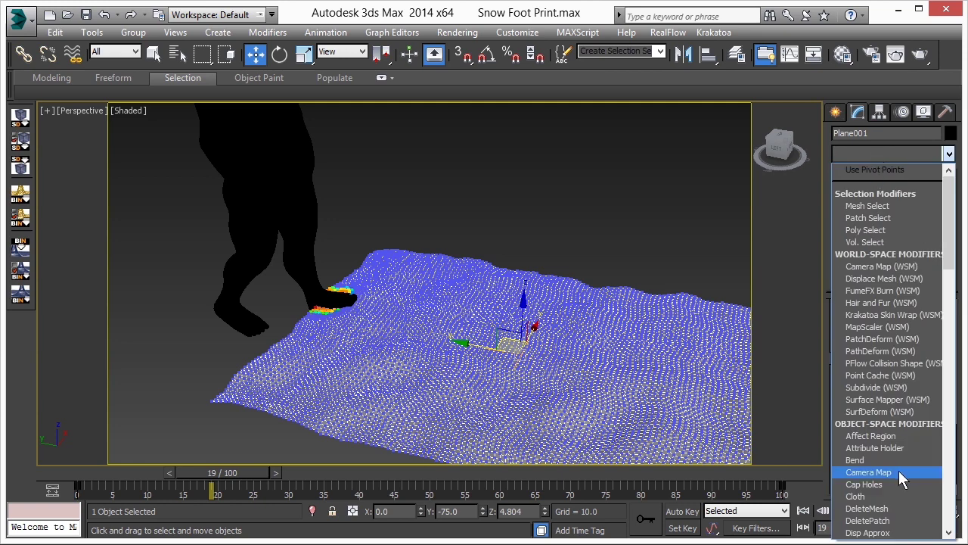
pyautogui.scroll(-15, 899, 471)
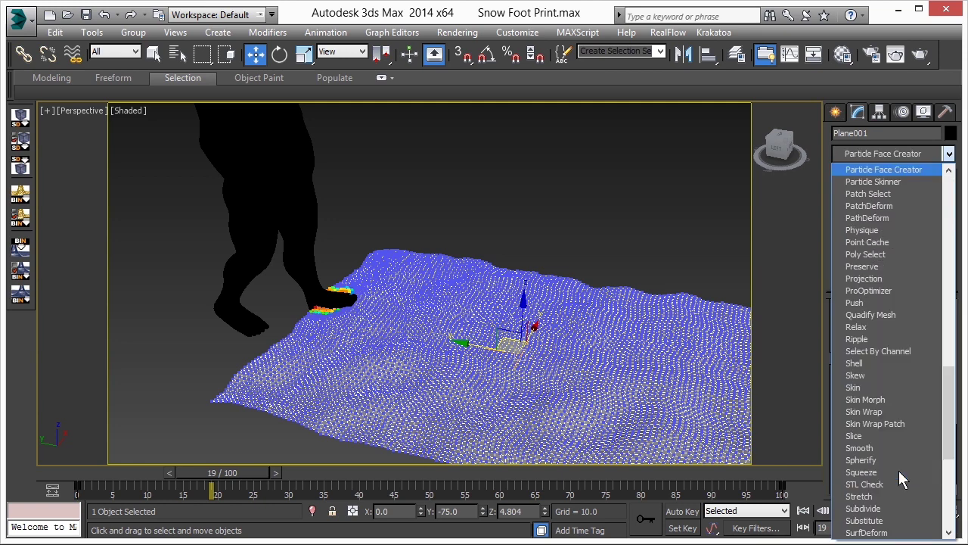
pyautogui.click(867, 305)
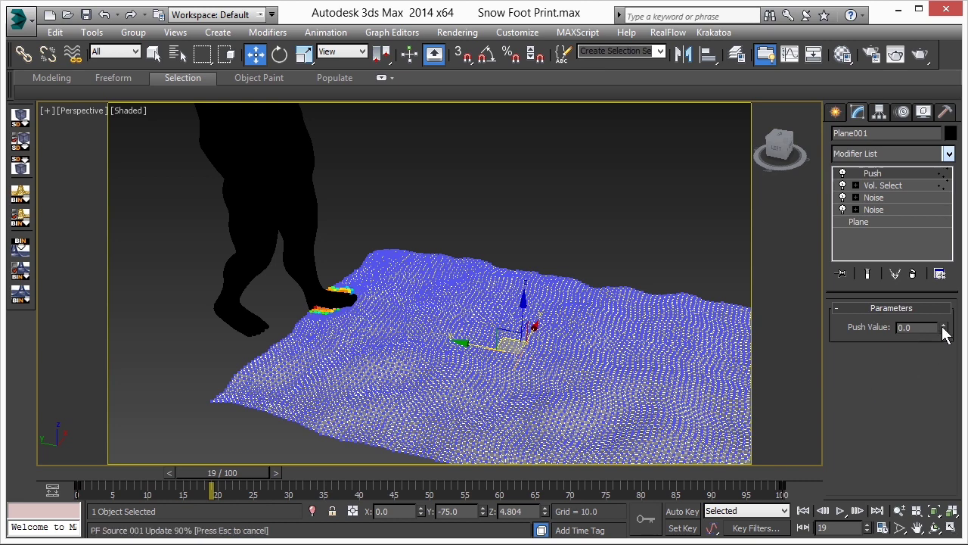
pyautogui.moveTo(943, 328); pyautogui.dragTo(937, 478)
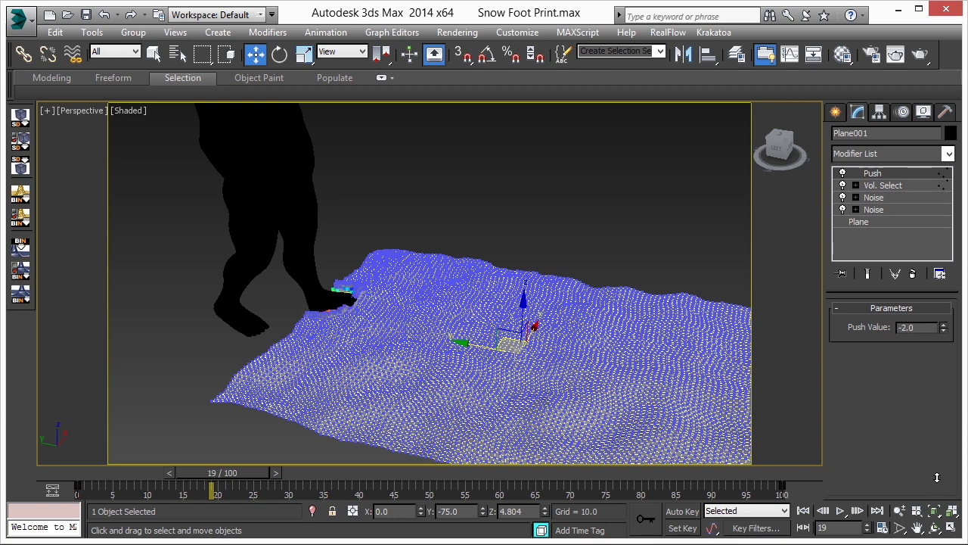
# Deselect the snow plane and scrub the animation to frame 53 to check the footprints pressed into the snow
pyautogui.click(530, 226)
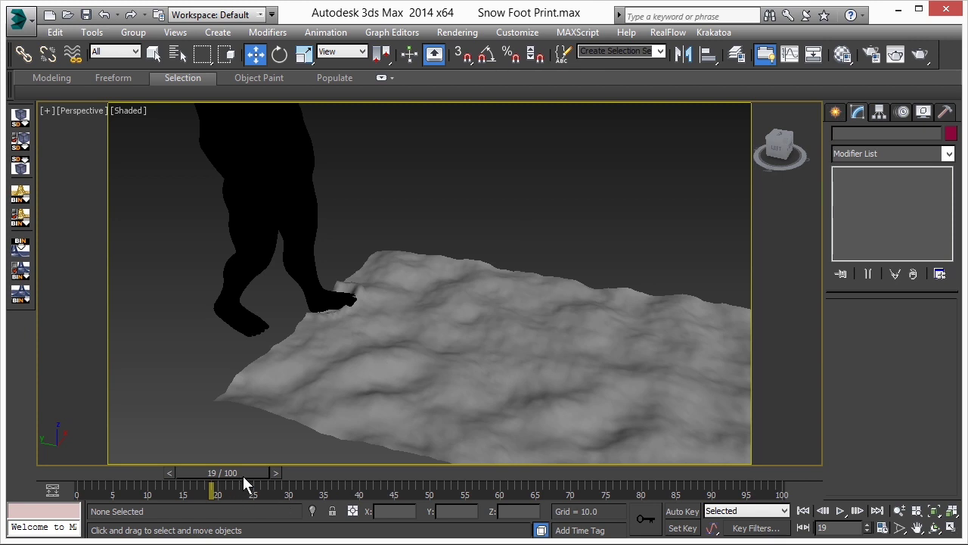
pyautogui.moveTo(245, 475); pyautogui.dragTo(485, 477)
pyautogui.press('w')
# Reselect the snow plane and add a Noise modifier above the Push modifier
pyautogui.click(598, 399)
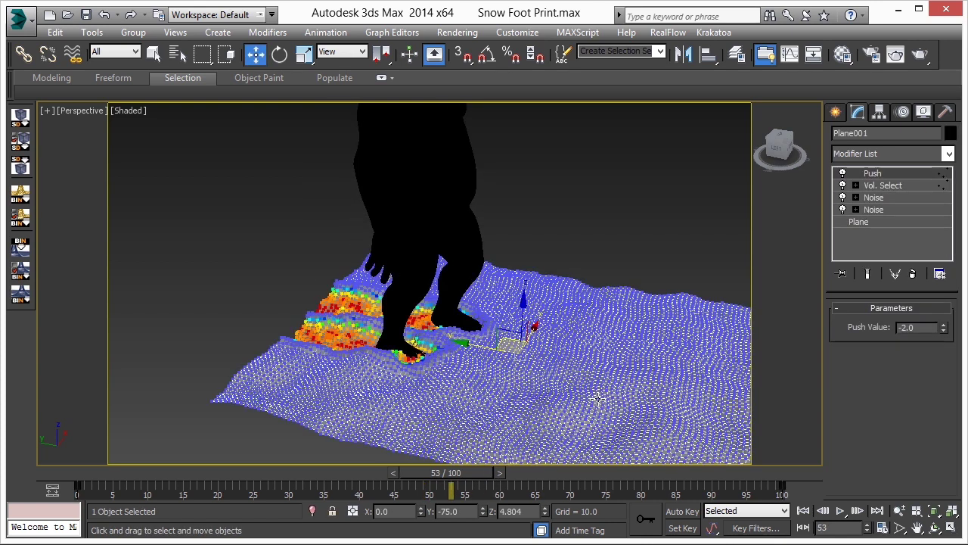
pyautogui.click(899, 161)
pyautogui.scroll(-20, 882, 437)
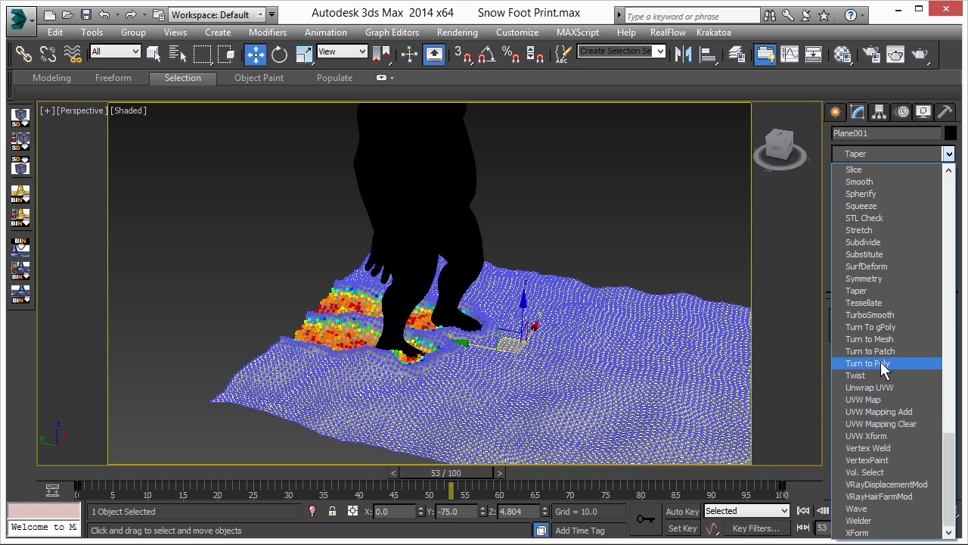
pyautogui.scroll(2, 881, 403)
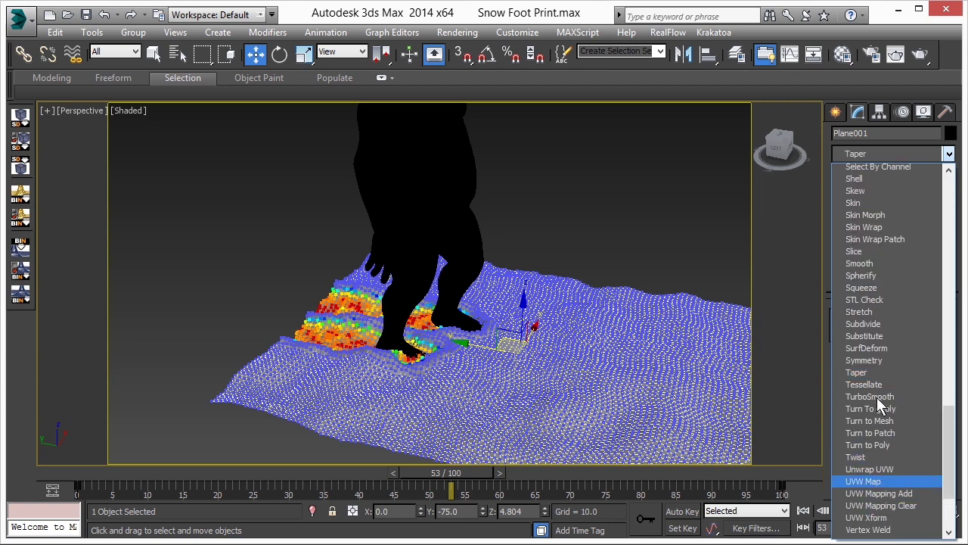
pyautogui.scroll(4, 880, 401)
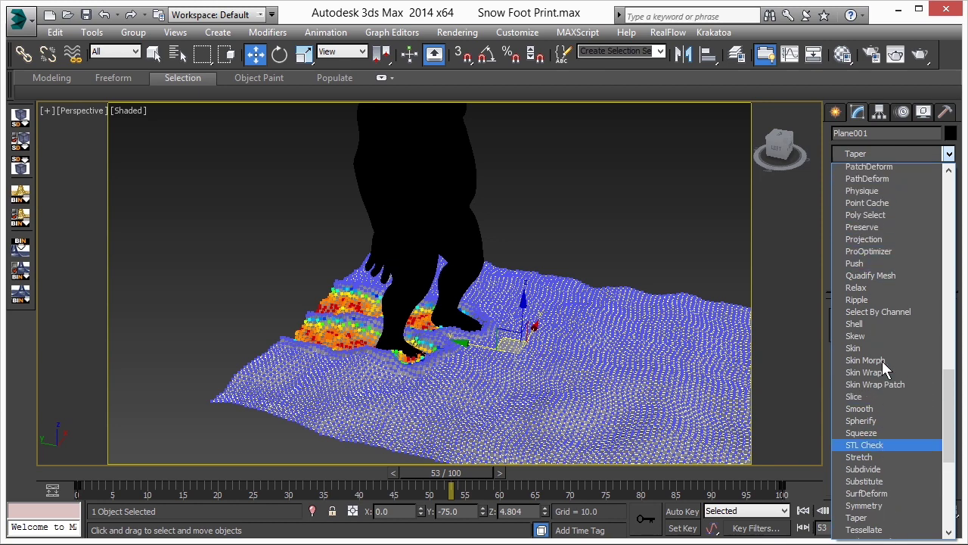
pyautogui.scroll(6, 883, 367)
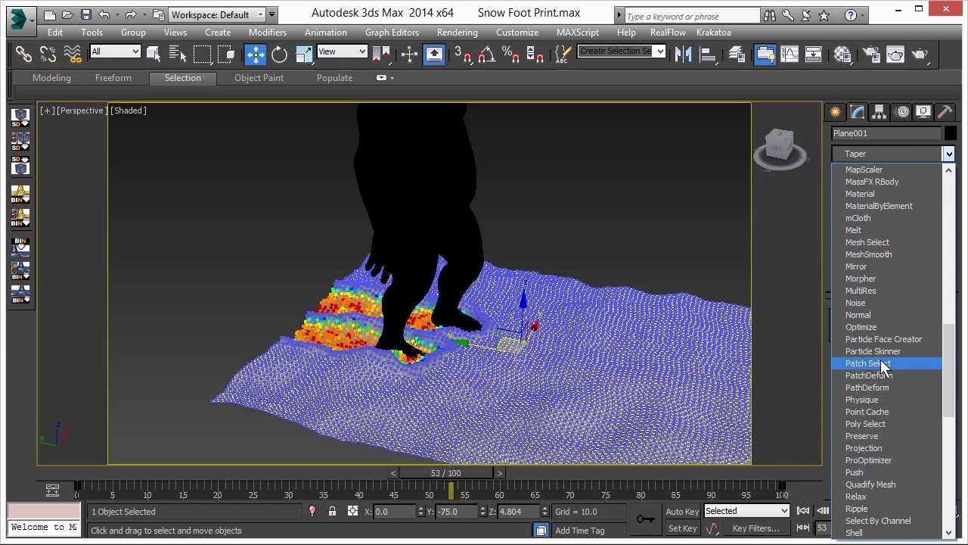
pyautogui.scroll(1, 883, 366)
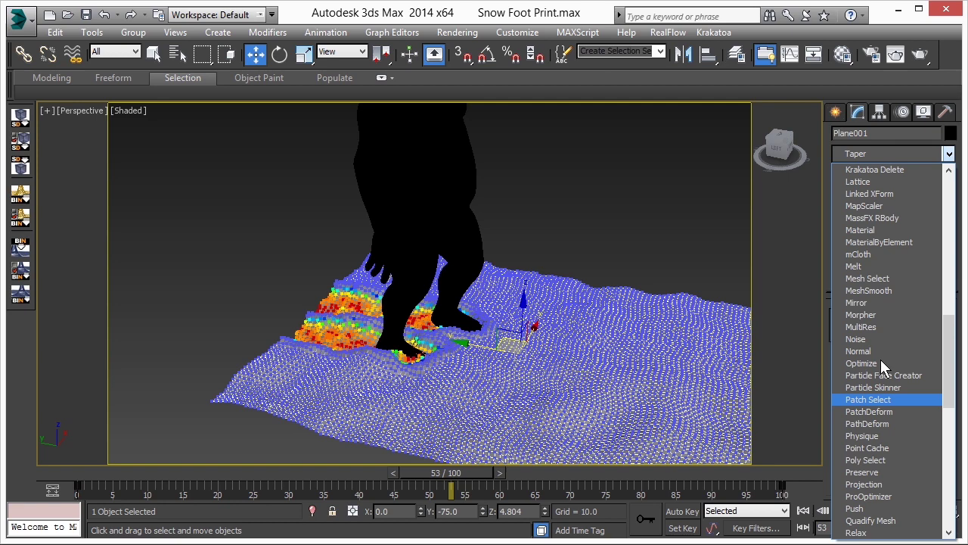
pyautogui.scroll(1, 880, 360)
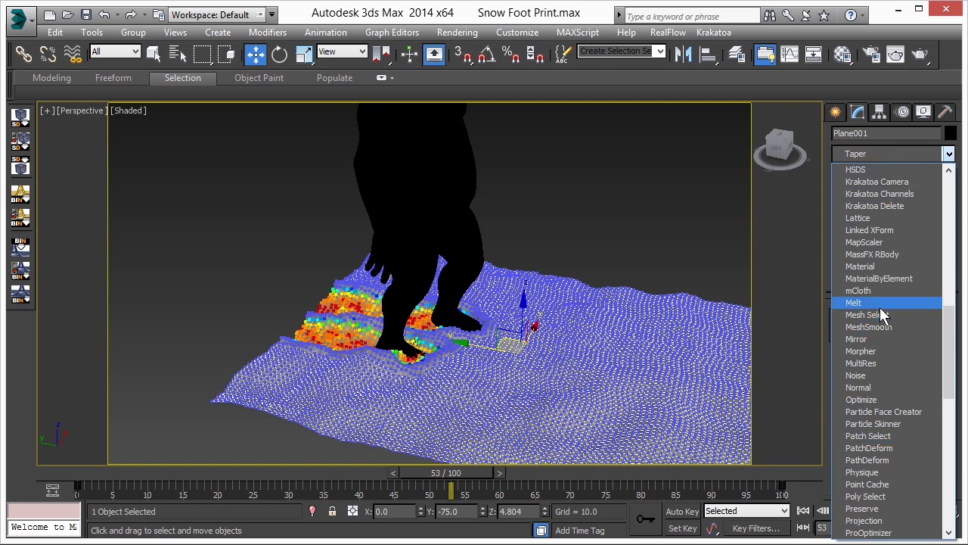
pyautogui.click(885, 378)
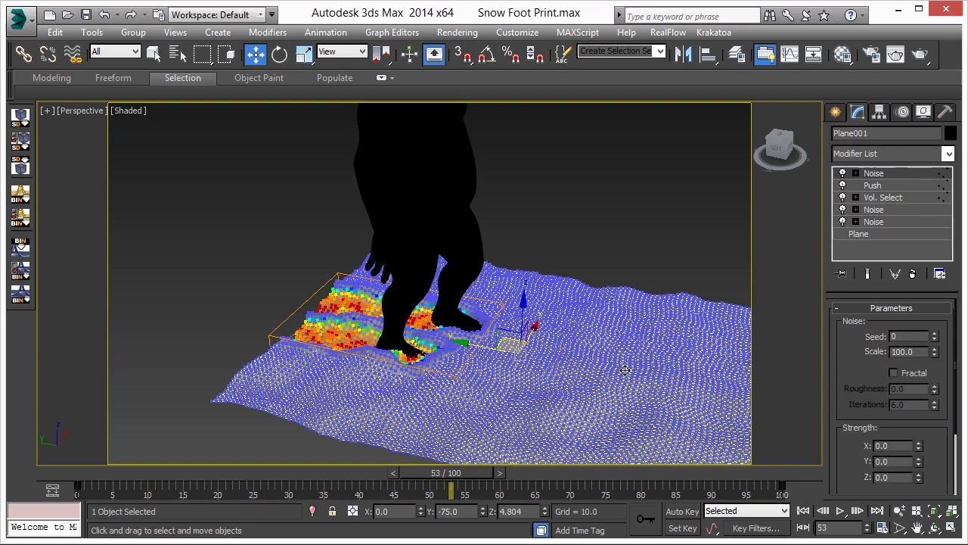
# Set the new Noise modifier's X, Y and Z strength to 0.75 each
pyautogui.moveTo(391, 349); pyautogui.dragTo(450, 354, button='middle')
pyautogui.scroll(5, 451, 354)
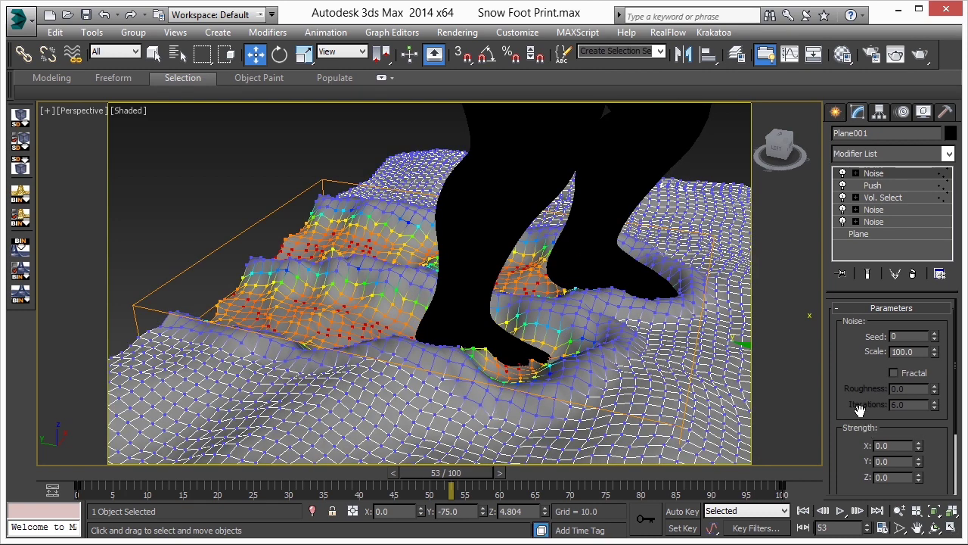
pyautogui.moveTo(859, 407); pyautogui.dragTo(856, 365)
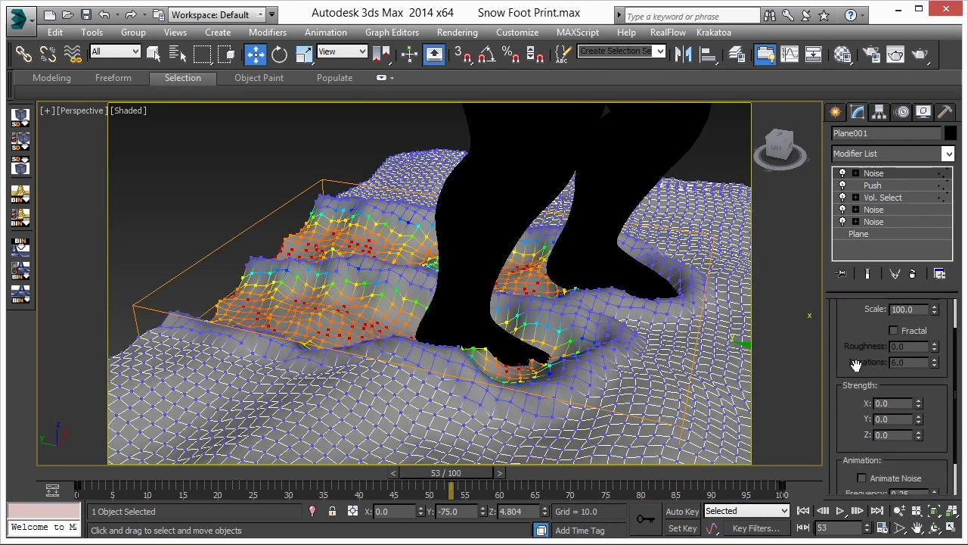
pyautogui.doubleClick(884, 403)
pyautogui.press('BackSpace')
pyautogui.write('.75')
pyautogui.press('Return')
pyautogui.press('Tab')
pyautogui.write('.75')
pyautogui.press('Return')
pyautogui.doubleClick(891, 435)
pyautogui.write('.75')
pyautogui.press('Return')
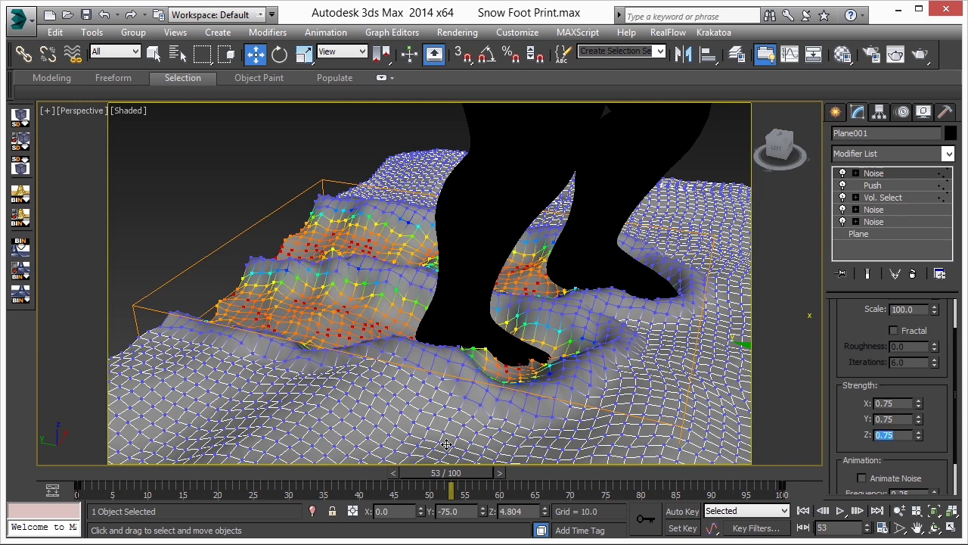
pyautogui.scroll(3, 866, 333)
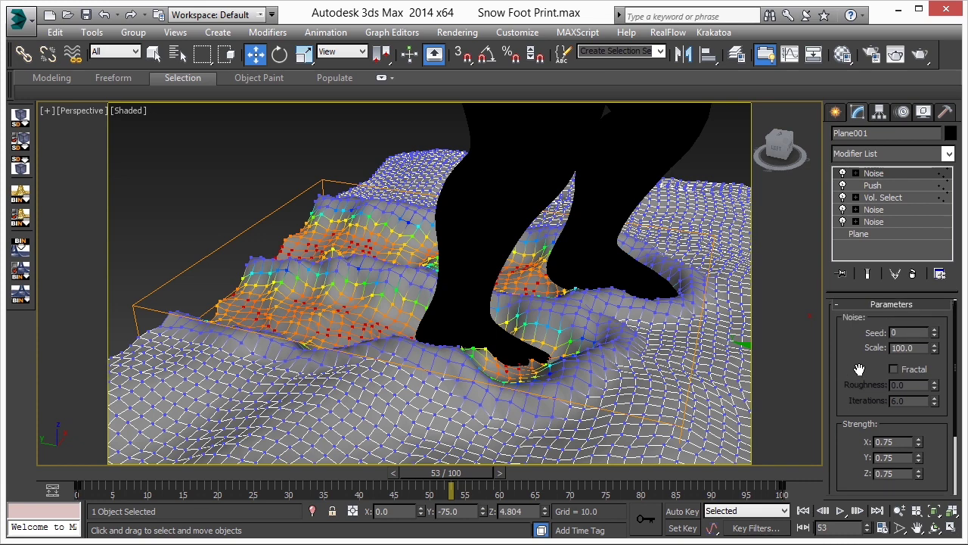
# Set the topmost Noise modifier's scale to 1.0
pyautogui.doubleClick(922, 351)
pyautogui.write('50')
pyautogui.press('Return')
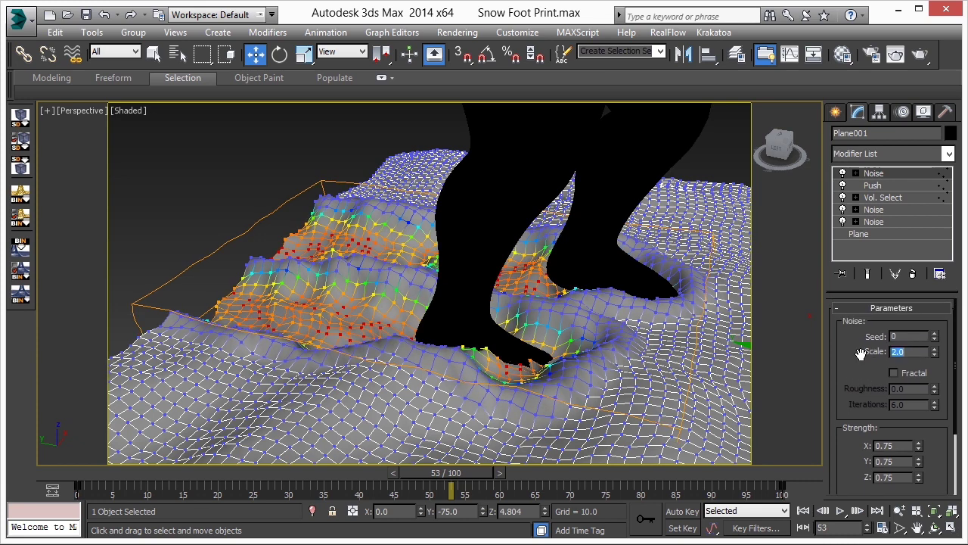
pyautogui.write('1')
pyautogui.press('Return')
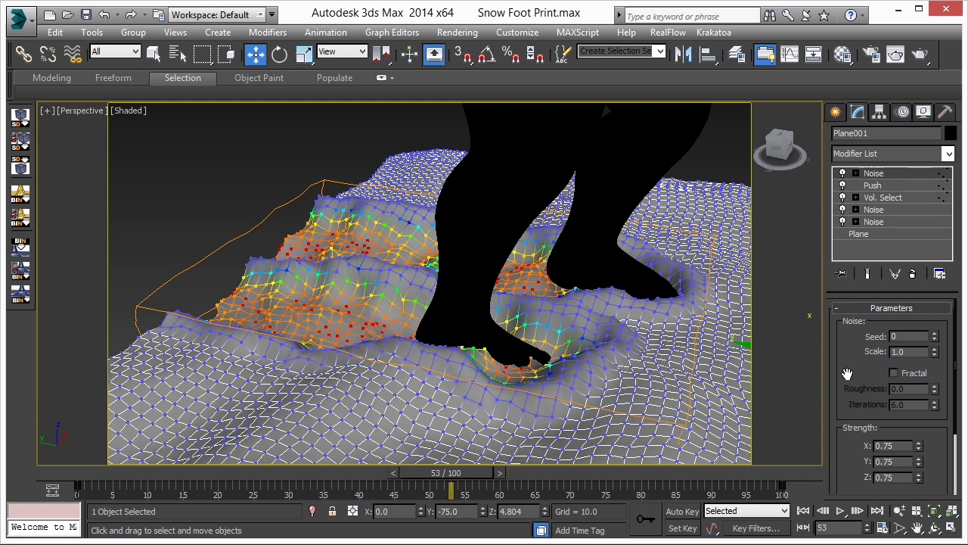
# Add a TurboSmooth modifier above the topmost Noise modifier on the snow plane
pyautogui.click(875, 154)
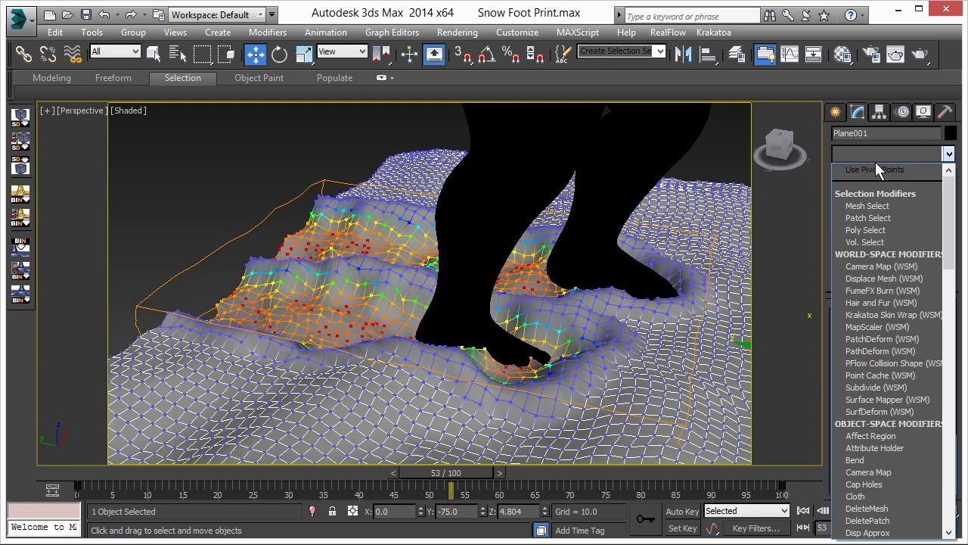
pyautogui.scroll(-10, 908, 459)
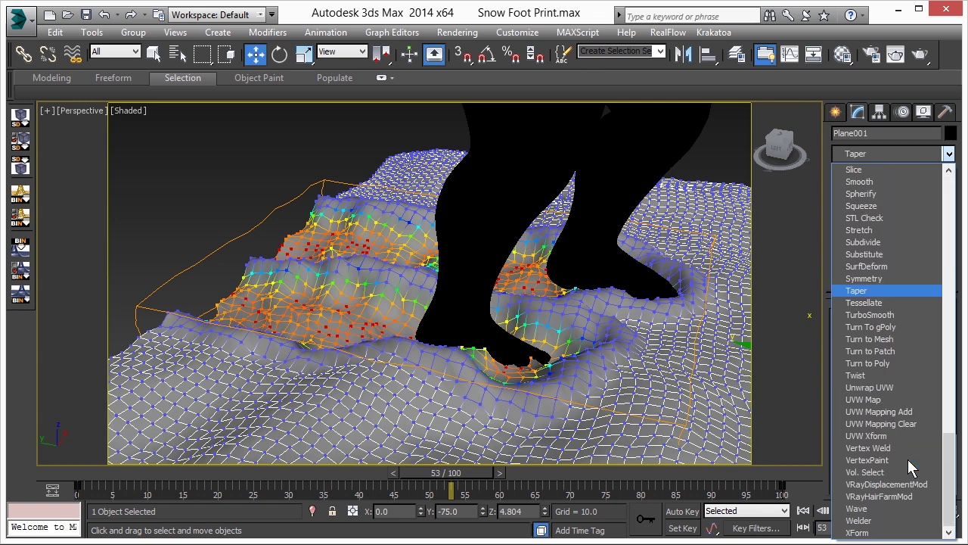
pyautogui.click(889, 327)
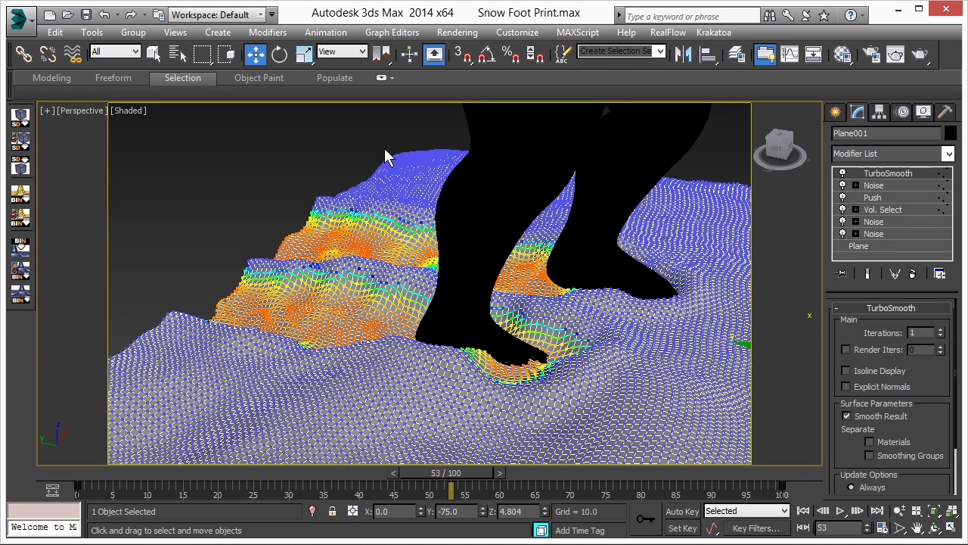
# Deselect the snow plane, switch to the Camera001 view and scrub the animation from frame 0 to about 59 to check the smoothed footprints
pyautogui.click(377, 142)
pyautogui.scroll(-5, 580, 283)
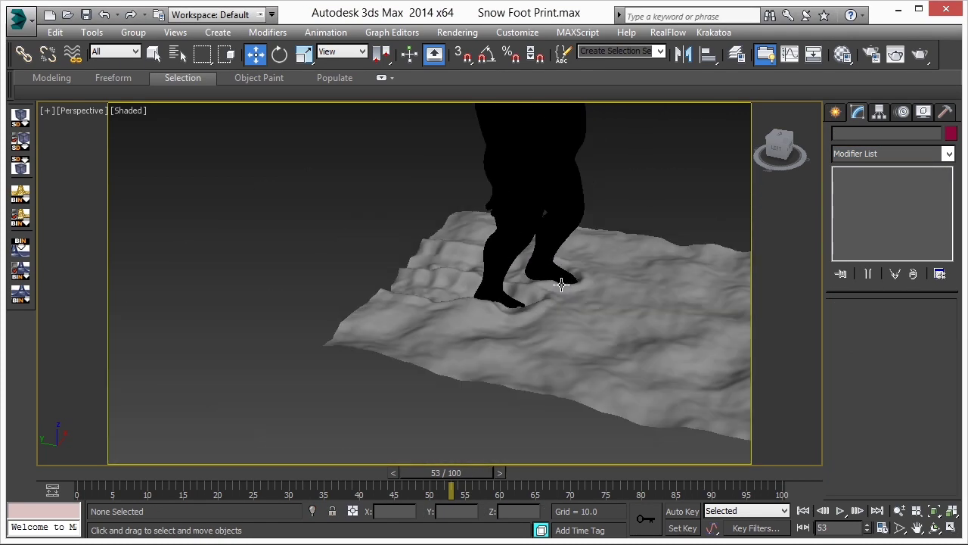
pyautogui.moveTo(562, 284); pyautogui.dragTo(476, 288, button='middle')
pyautogui.scroll(3, 456, 287)
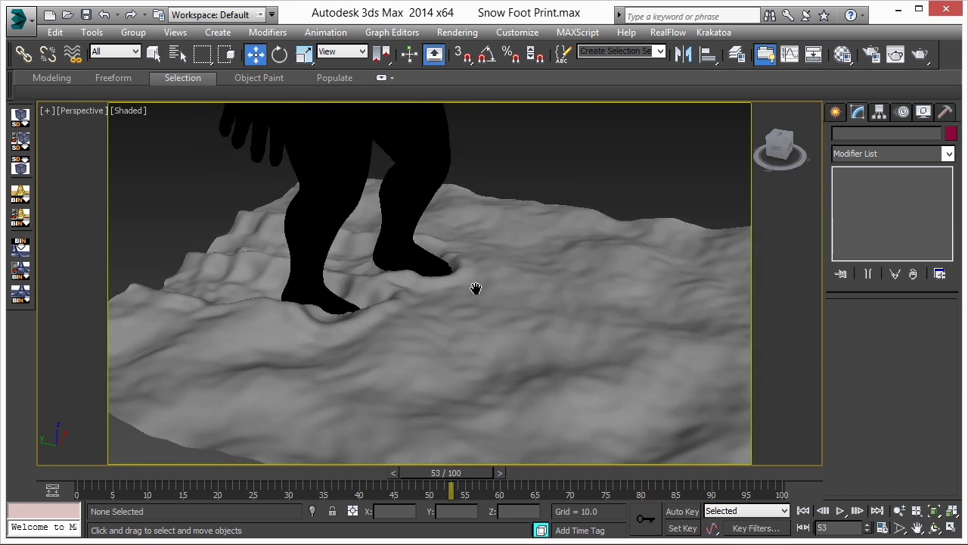
pyautogui.press('c')
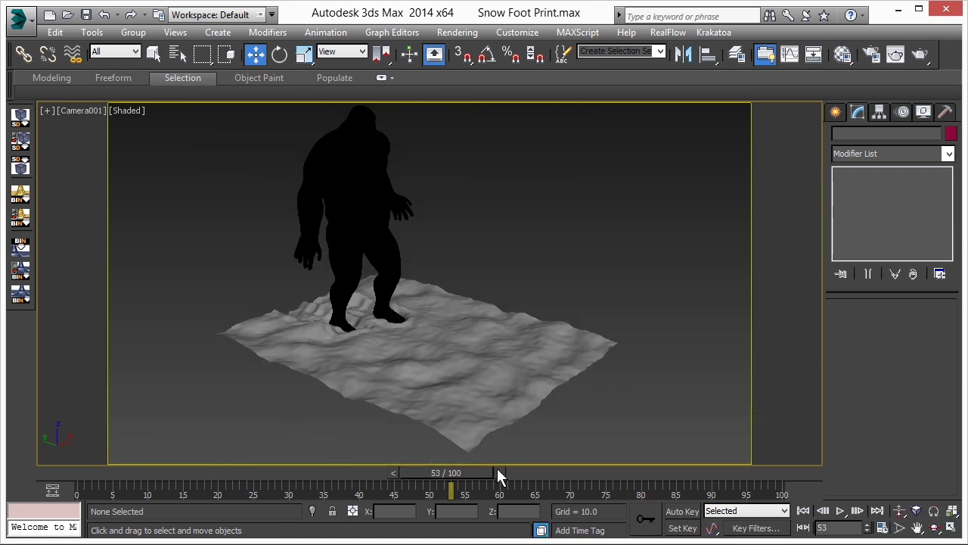
pyautogui.click(803, 510)
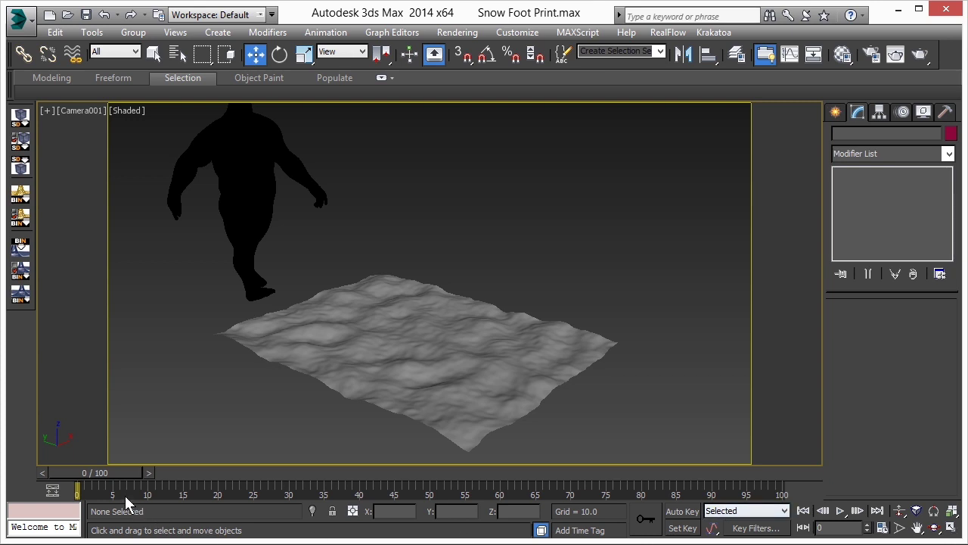
pyautogui.moveTo(112, 474); pyautogui.dragTo(508, 484)
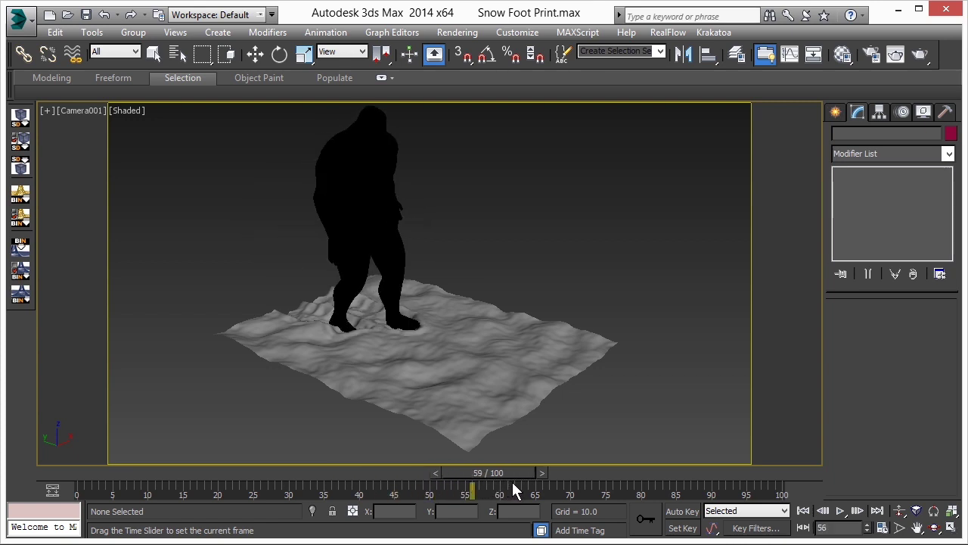
pyautogui.press('w')
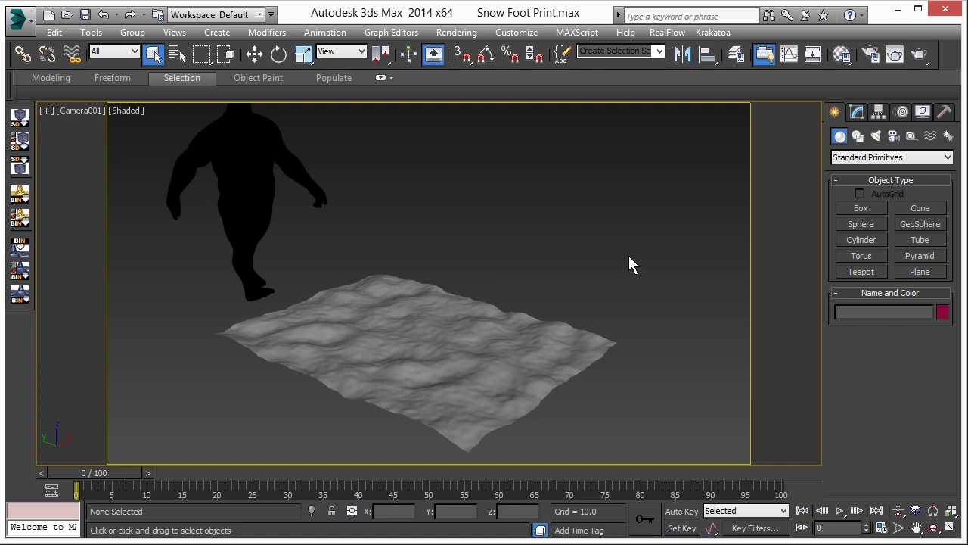
# Select the snow plane and set the 02 - Default material's ambient and diffuse color to red 222, green 240, blue 241
pyautogui.press('m')
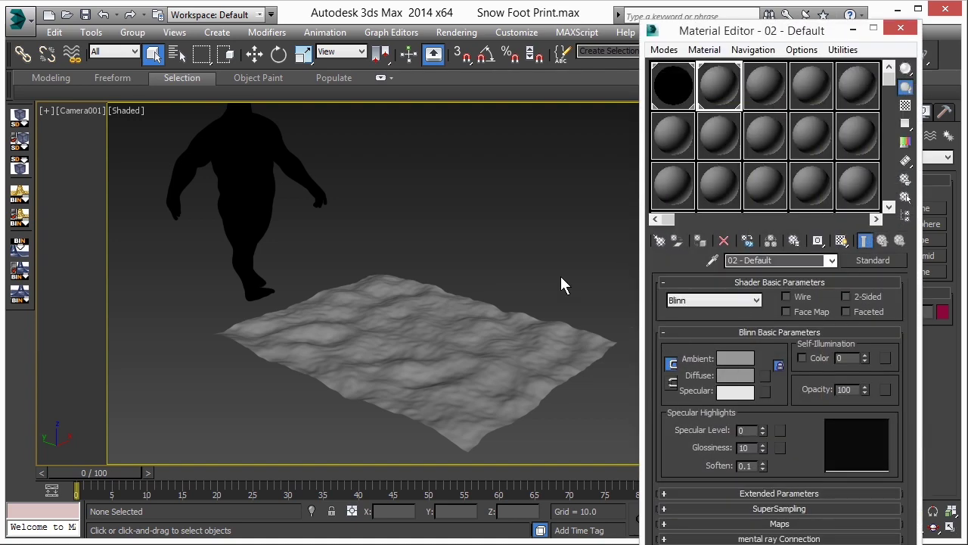
pyautogui.click(523, 344)
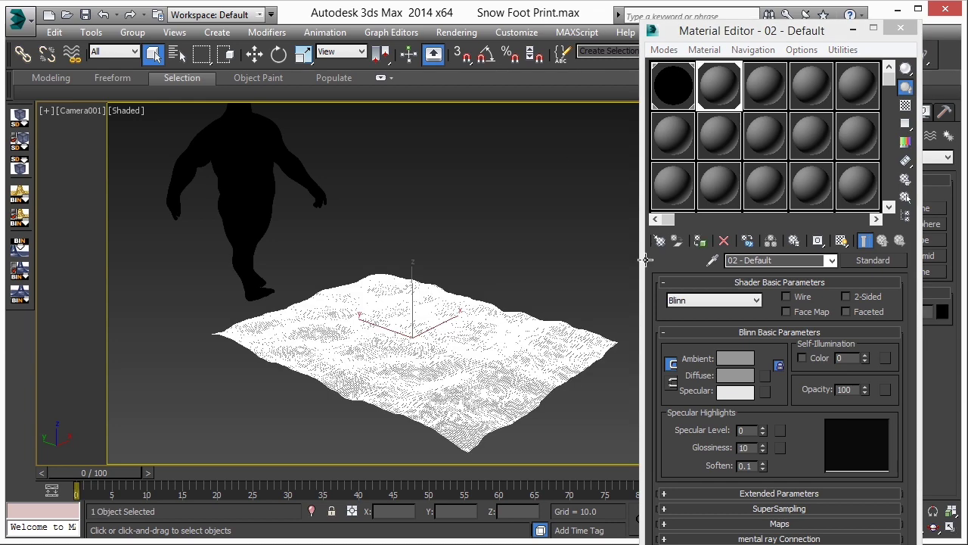
pyautogui.click(734, 357)
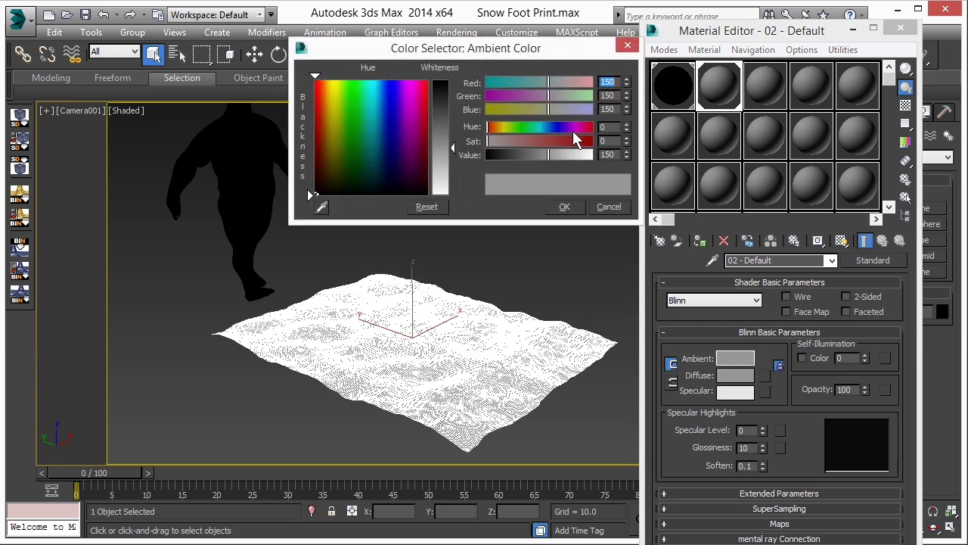
pyautogui.click(380, 91)
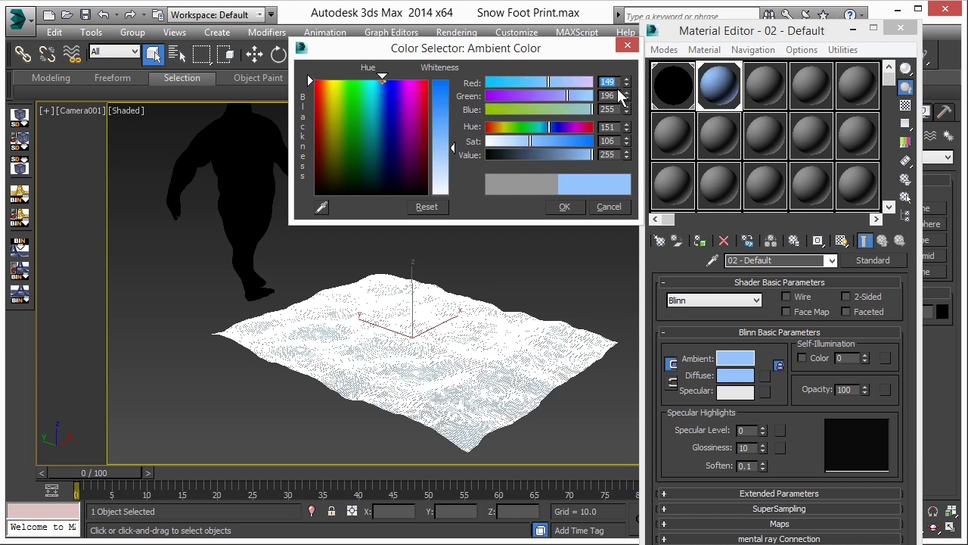
pyautogui.moveTo(542, 82); pyautogui.dragTo(591, 82)
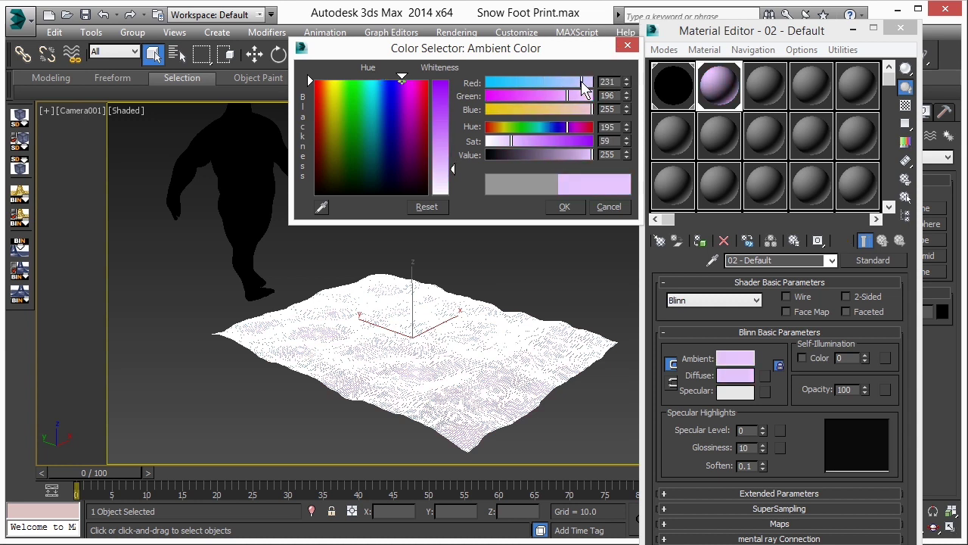
pyautogui.click(586, 81)
pyautogui.click(589, 97)
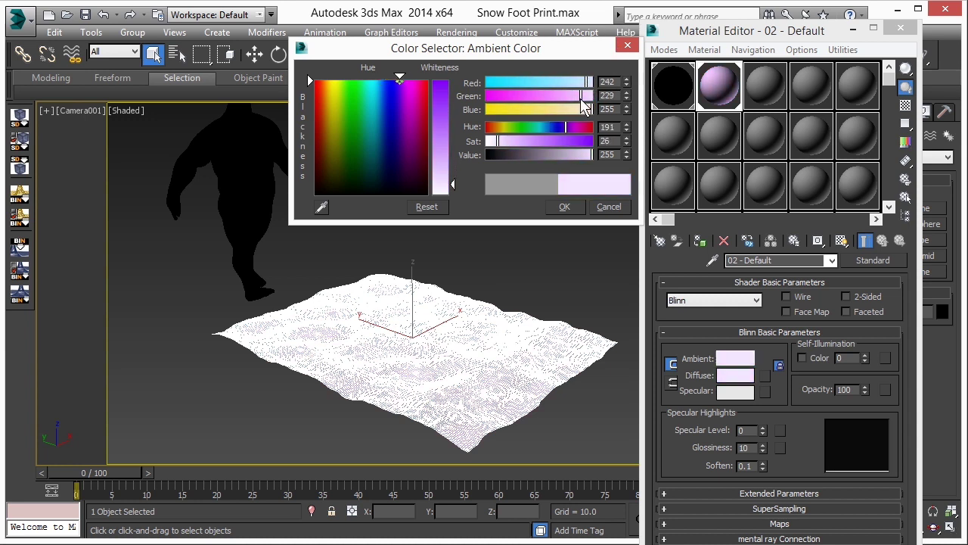
pyautogui.click(587, 97)
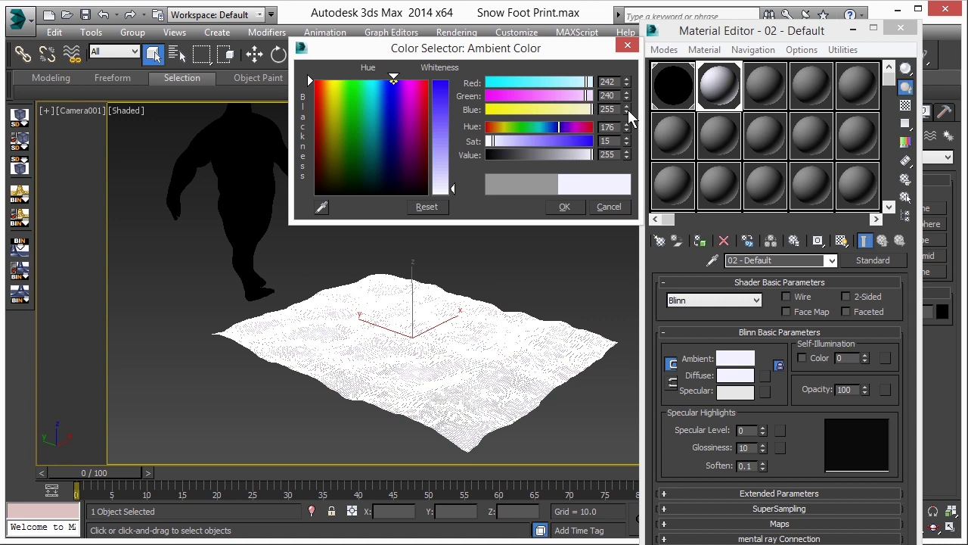
pyautogui.moveTo(627, 110)
pyautogui.mouseDown()
pyautogui.moveTo(628, 120)
pyautogui.moveTo(629, 99)
pyautogui.mouseUp()
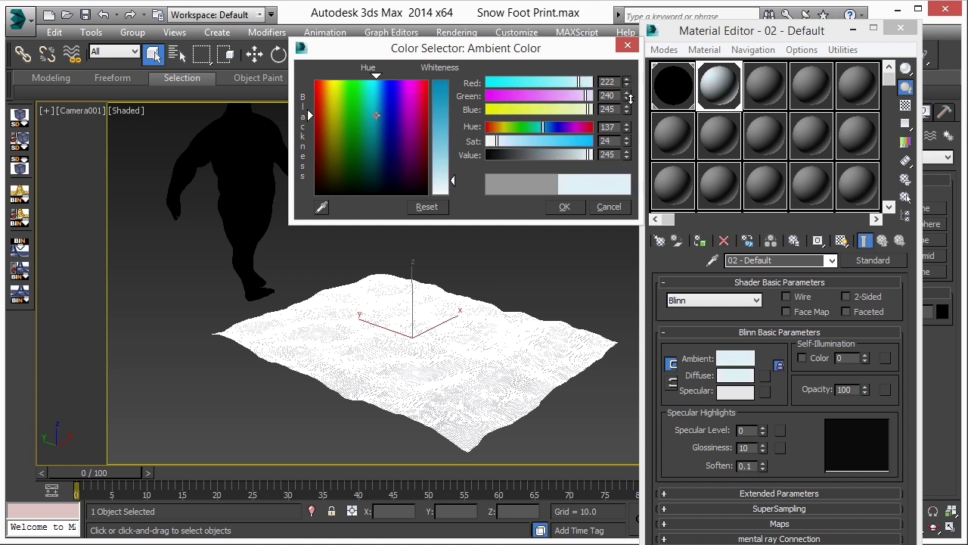
pyautogui.moveTo(627, 112); pyautogui.dragTo(627, 118)
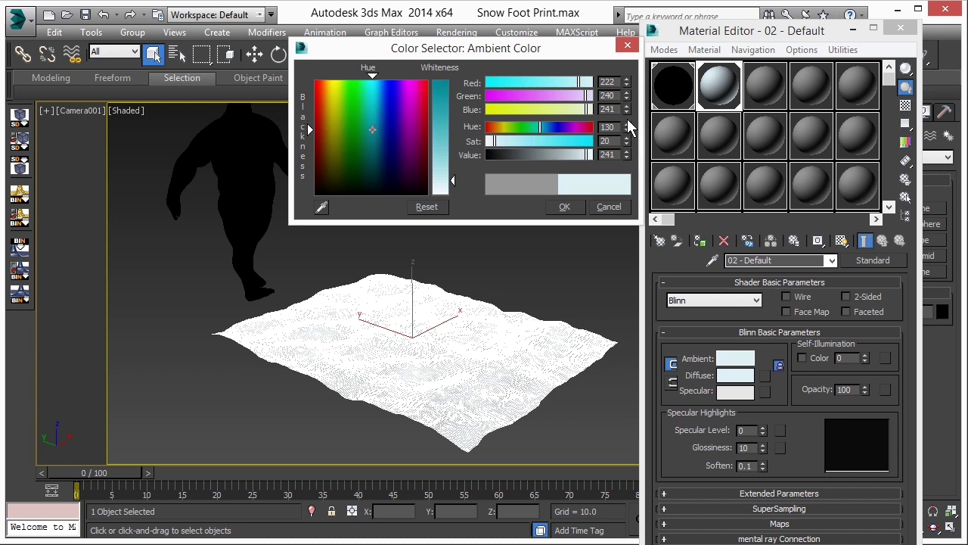
pyautogui.click(570, 211)
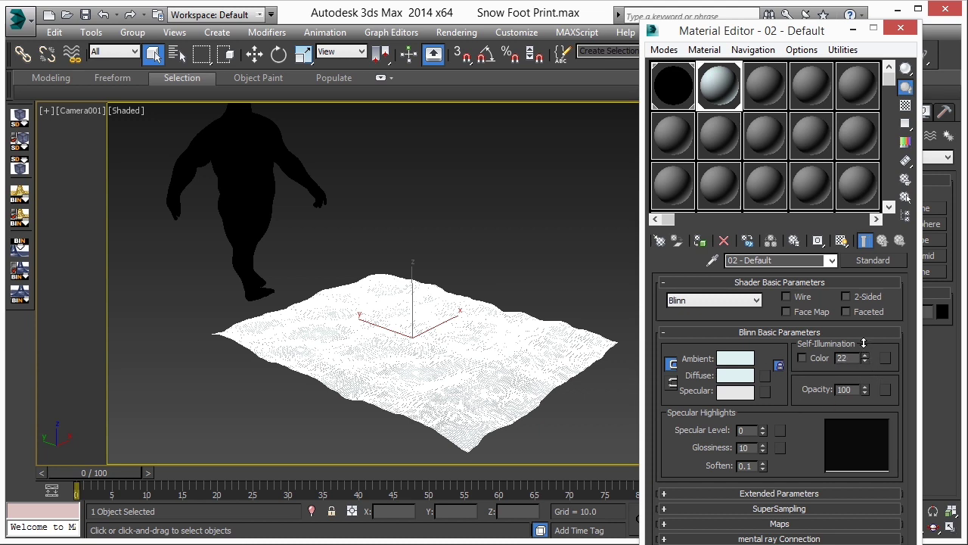
# Set the 02 - Default material's self-illumination to 50, specular level to 10 and glossiness to 0, and close the Material Editor
pyautogui.moveTo(868, 360); pyautogui.dragTo(859, 322)
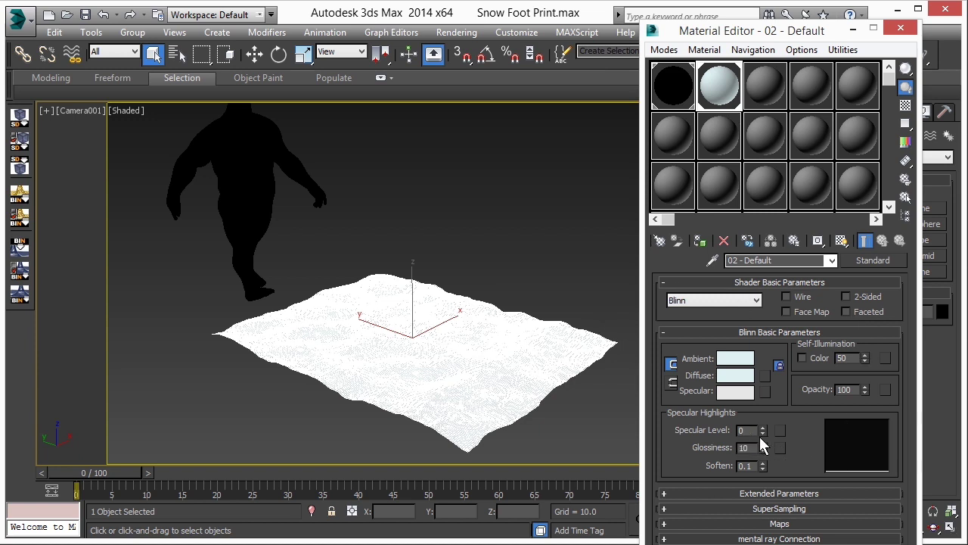
pyautogui.moveTo(762, 434); pyautogui.dragTo(764, 426)
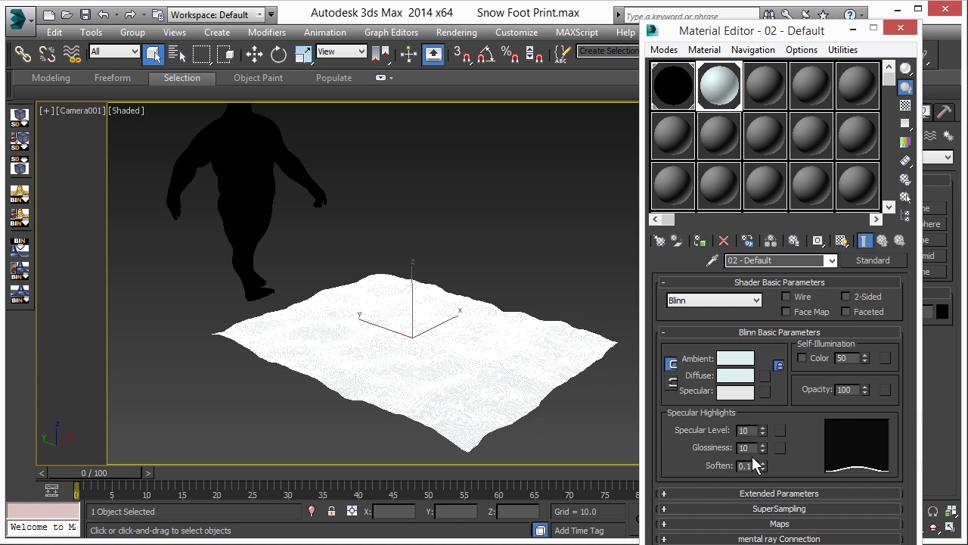
pyautogui.rightClick(763, 448)
pyautogui.click(525, 277)
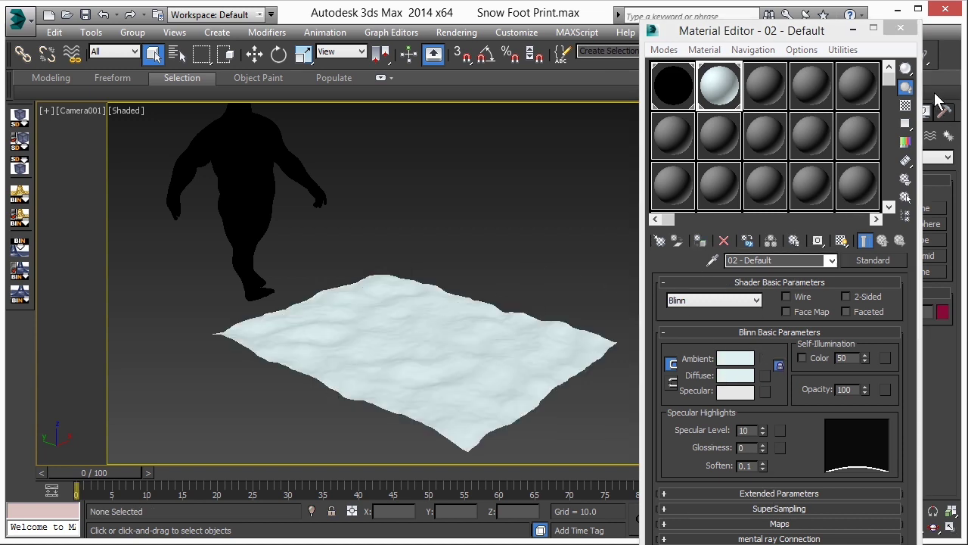
pyautogui.click(900, 28)
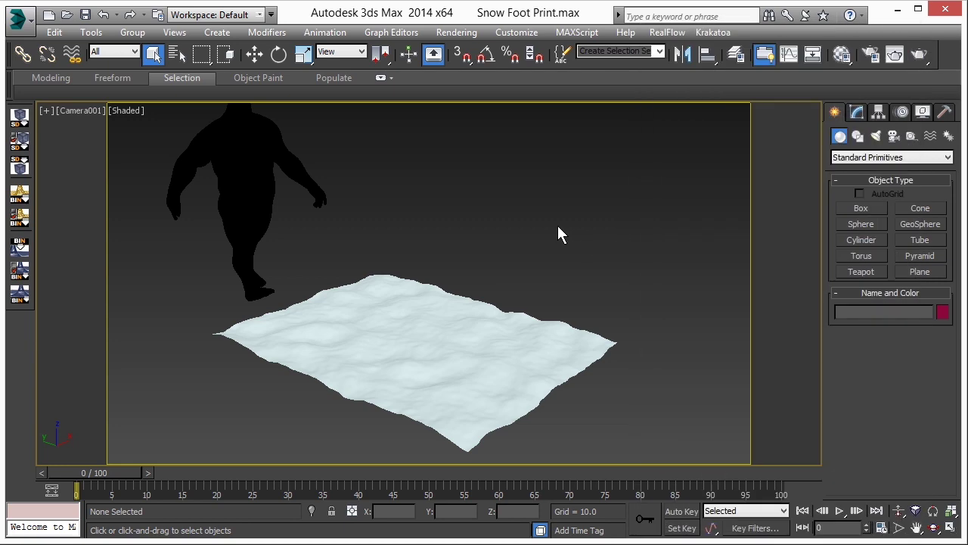
# Create a standard Target Spot light in the Top view, aimed sideways at the snow plane from about 443 units away
pyautogui.hotkey('alt', 'w')
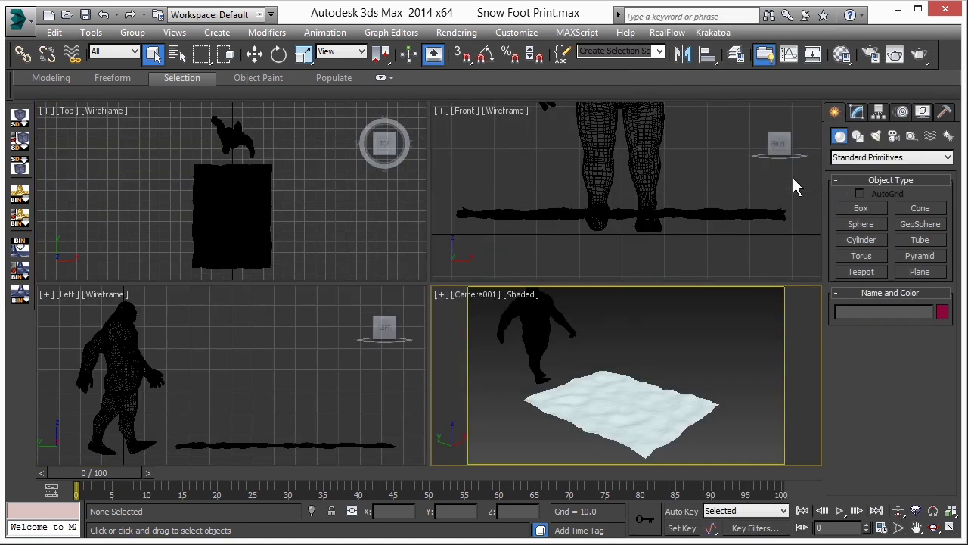
pyautogui.rightClick(619, 183)
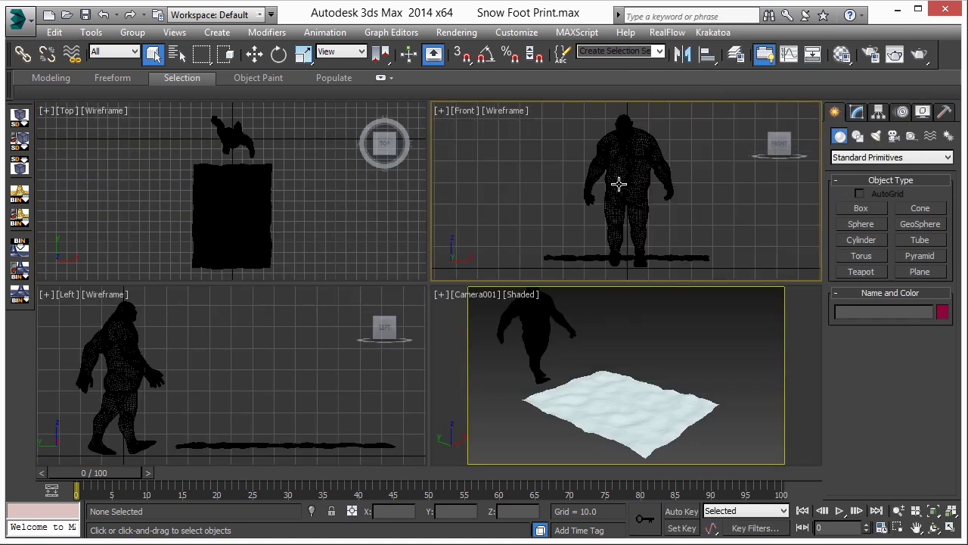
pyautogui.click(875, 136)
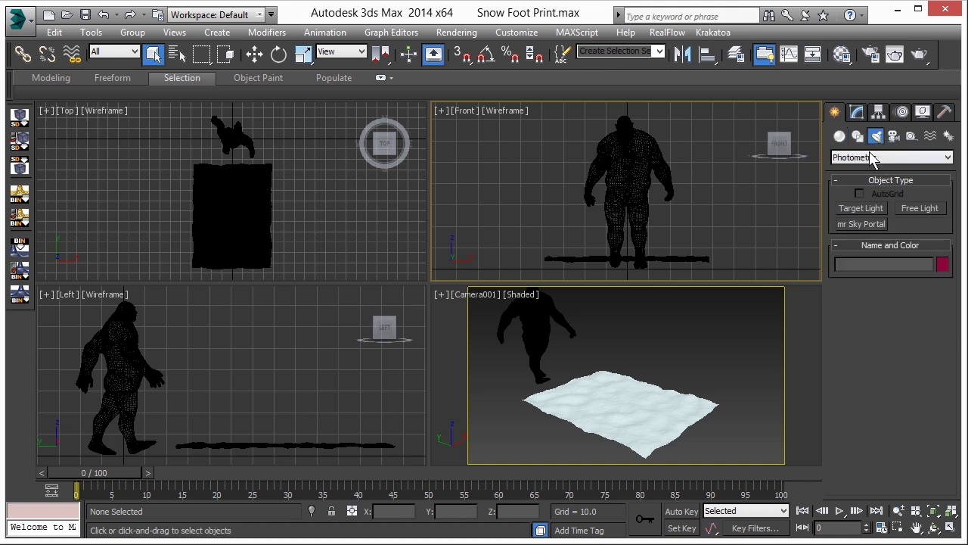
pyautogui.click(870, 158)
pyautogui.click(862, 181)
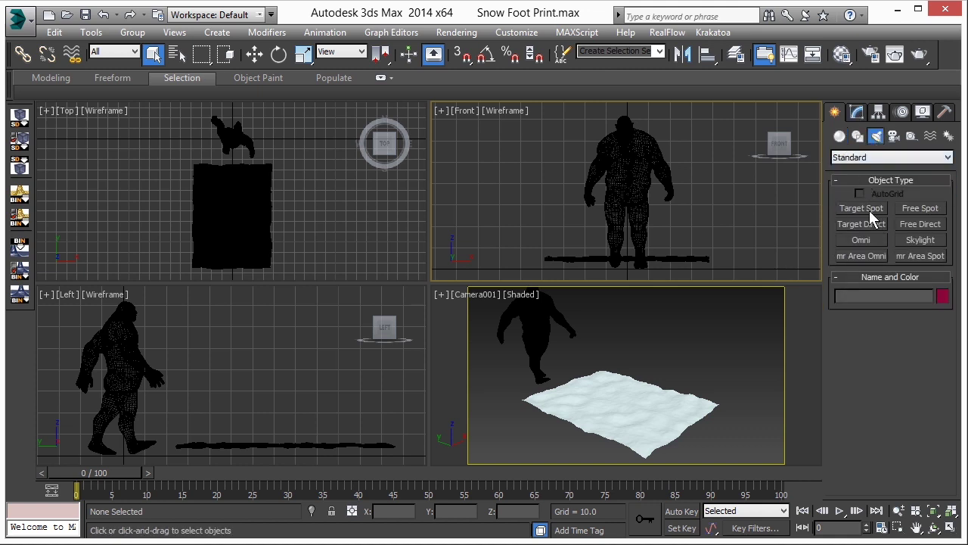
pyautogui.click(870, 212)
pyautogui.scroll(-8, 281, 219)
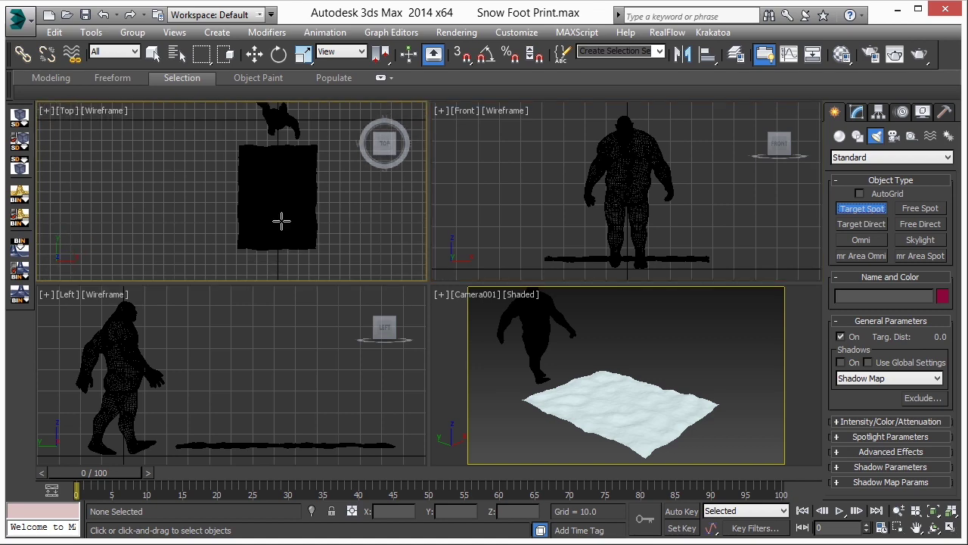
pyautogui.moveTo(205, 214); pyautogui.dragTo(281, 214)
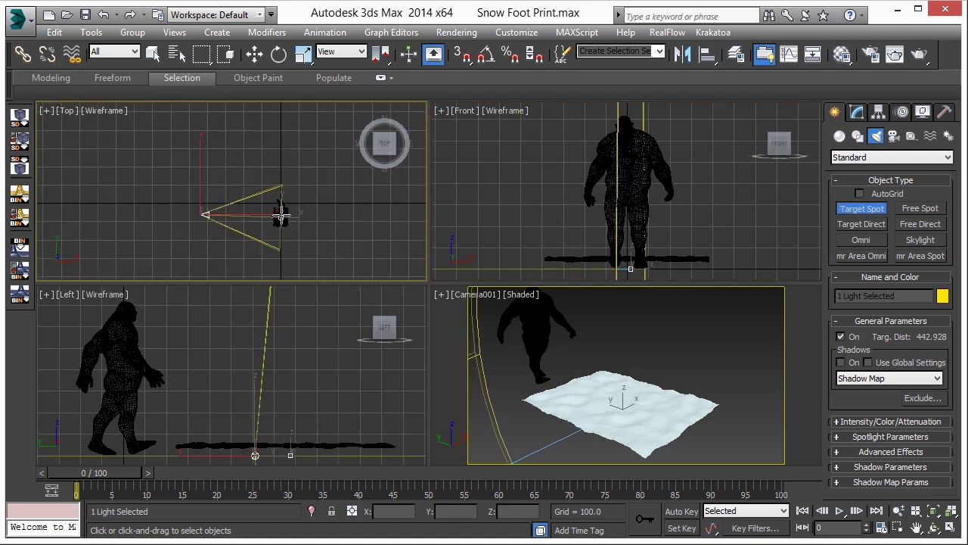
pyautogui.scroll(-6, 628, 217)
pyautogui.scroll(-3, 627, 217)
# Raise the spot light in the Front view to a height of about 249 and turn on its shadows
pyautogui.rightClick(622, 216)
pyautogui.rightClick(560, 203)
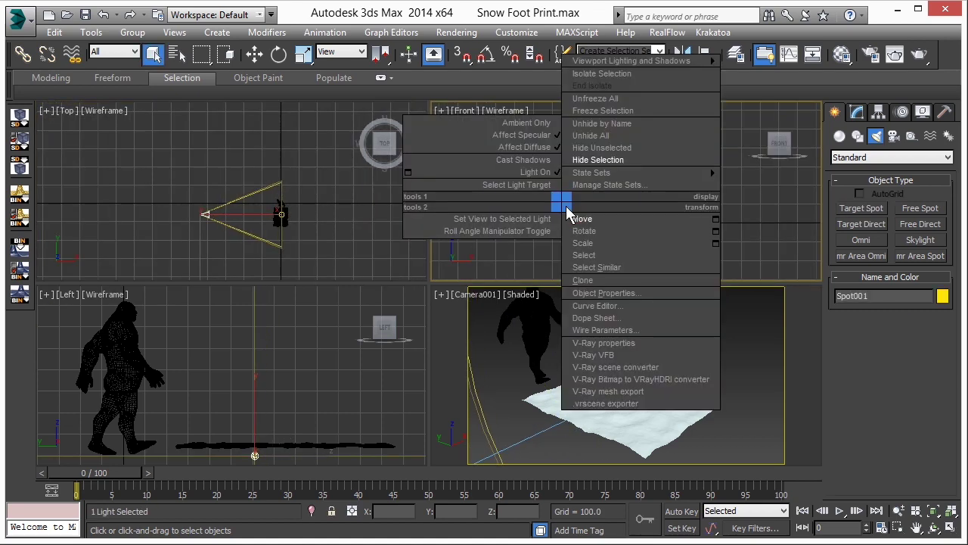
pyautogui.click(586, 221)
pyautogui.moveTo(573, 198); pyautogui.dragTo(585, 158)
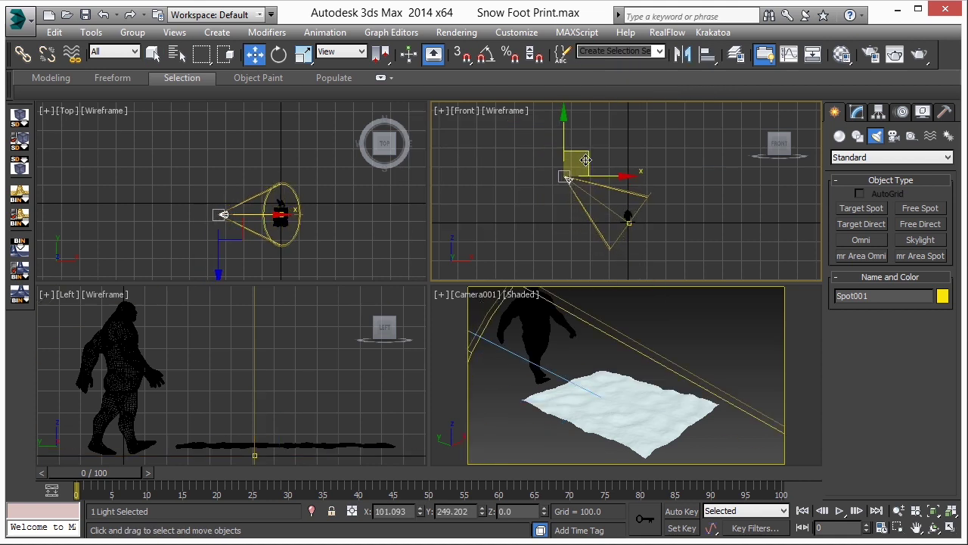
pyautogui.click(856, 112)
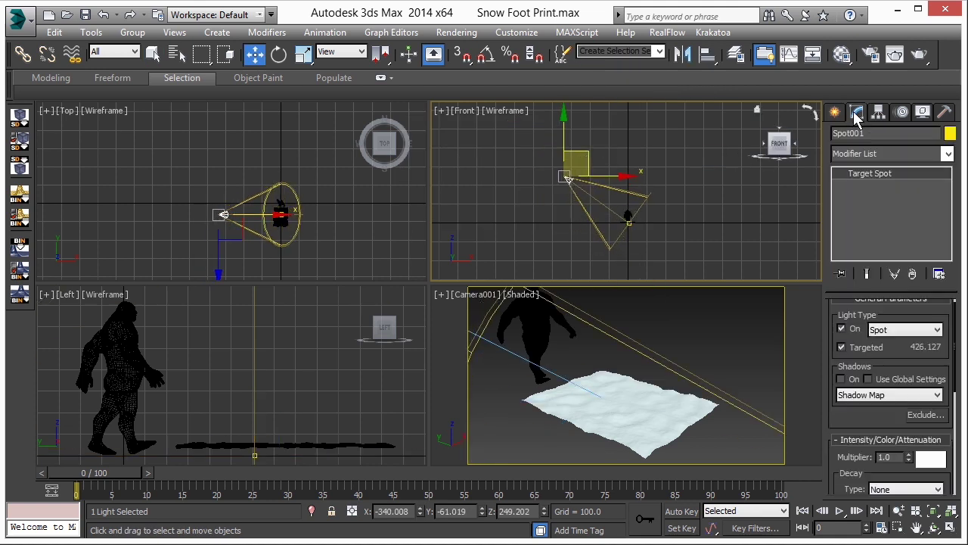
pyautogui.click(851, 382)
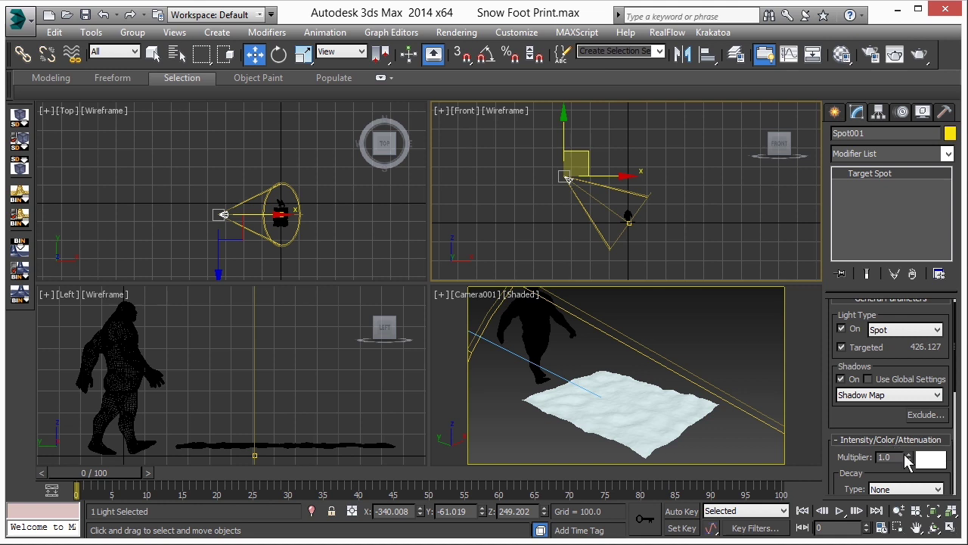
# Set the spot light's multiplier to 0.72 and its color to red 255, green 255, blue 215
pyautogui.moveTo(910, 458)
pyautogui.mouseDown()
pyautogui.moveTo(913, 475)
pyautogui.moveTo(909, 459)
pyautogui.mouseUp()
pyautogui.click(930, 460)
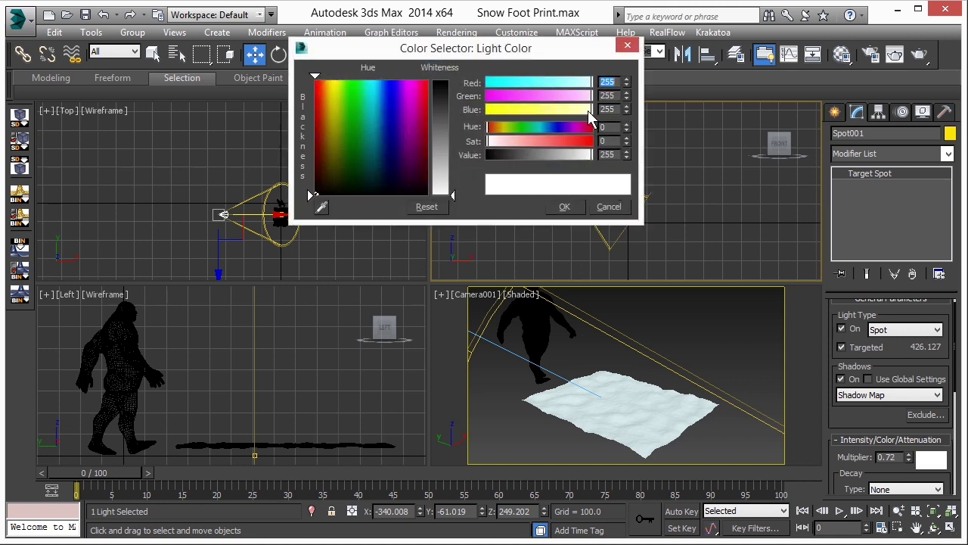
pyautogui.moveTo(588, 110); pyautogui.dragTo(575, 113)
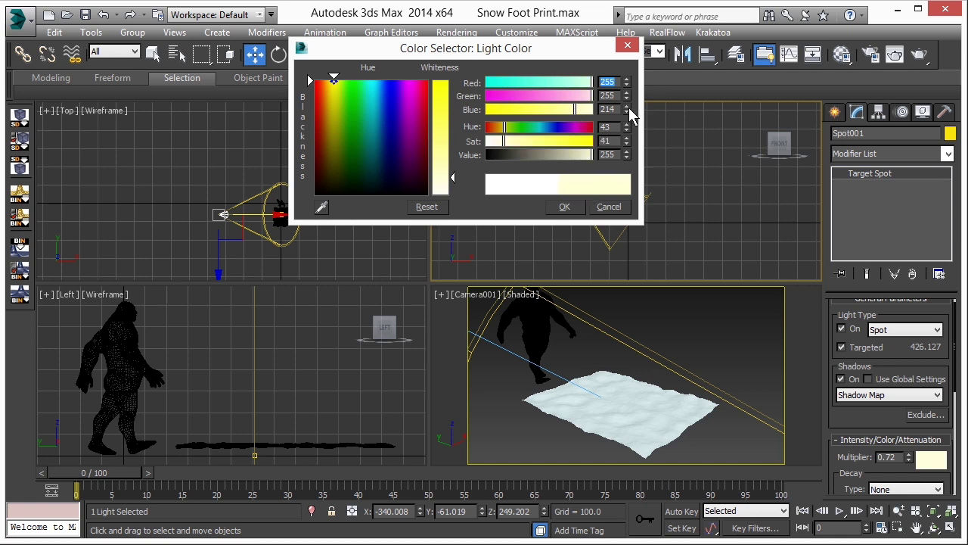
pyautogui.click(628, 107)
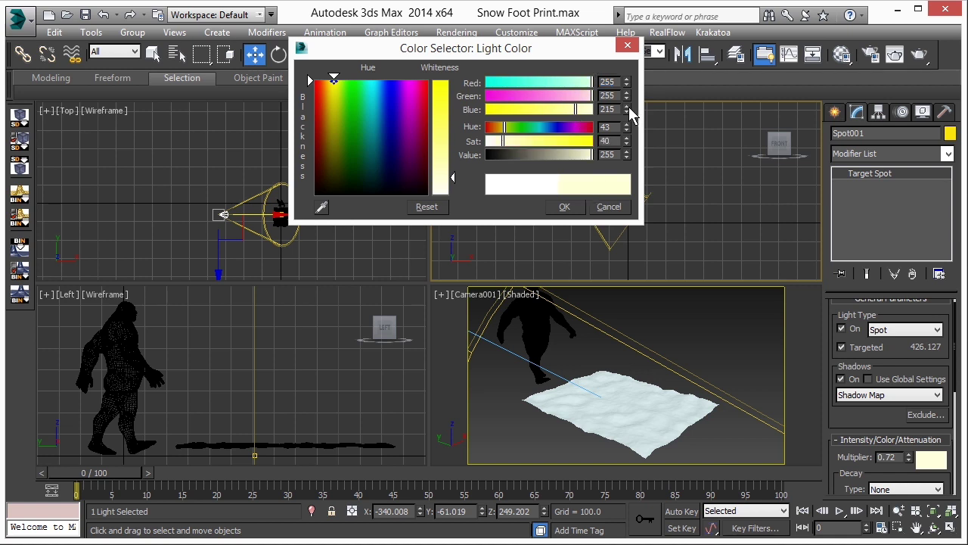
pyautogui.click(565, 208)
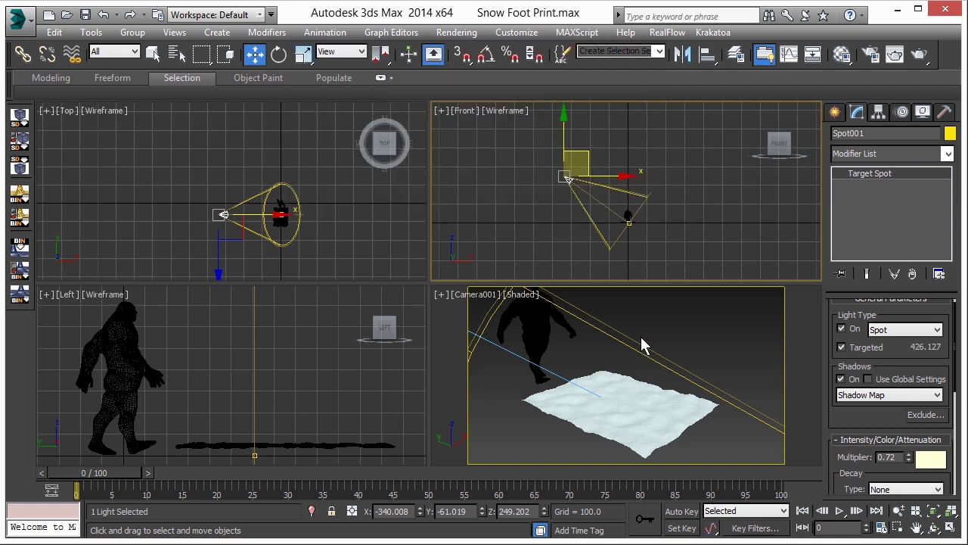
# Deselect the light, render the Camera001 view to check the lit snow, and close the rendered frame
pyautogui.click(667, 309)
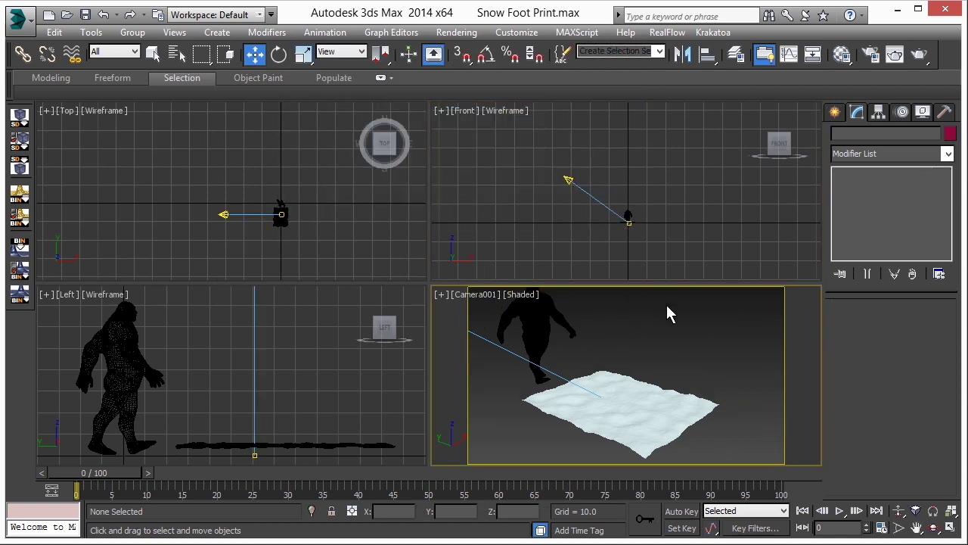
pyautogui.hotkey('alt', 'w')
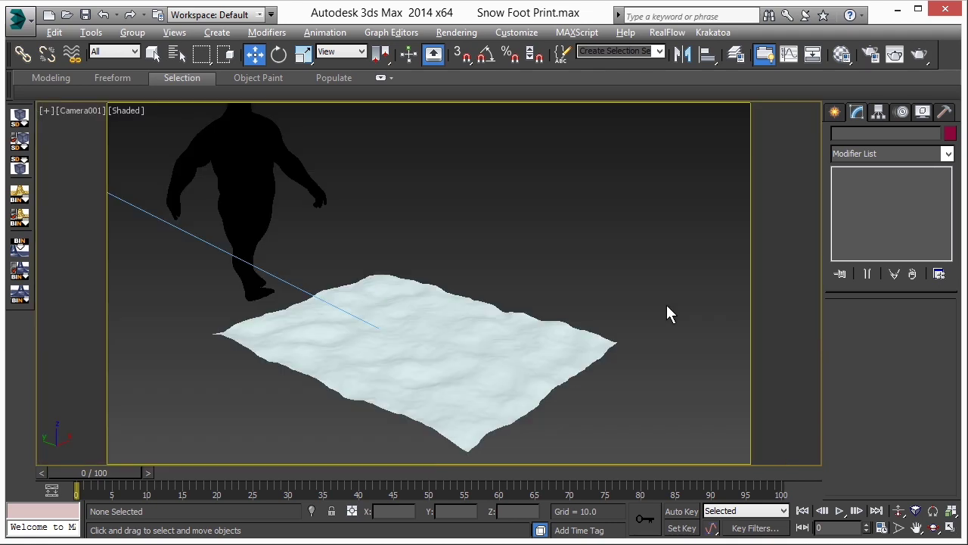
pyautogui.hotkey('shift', 'q')
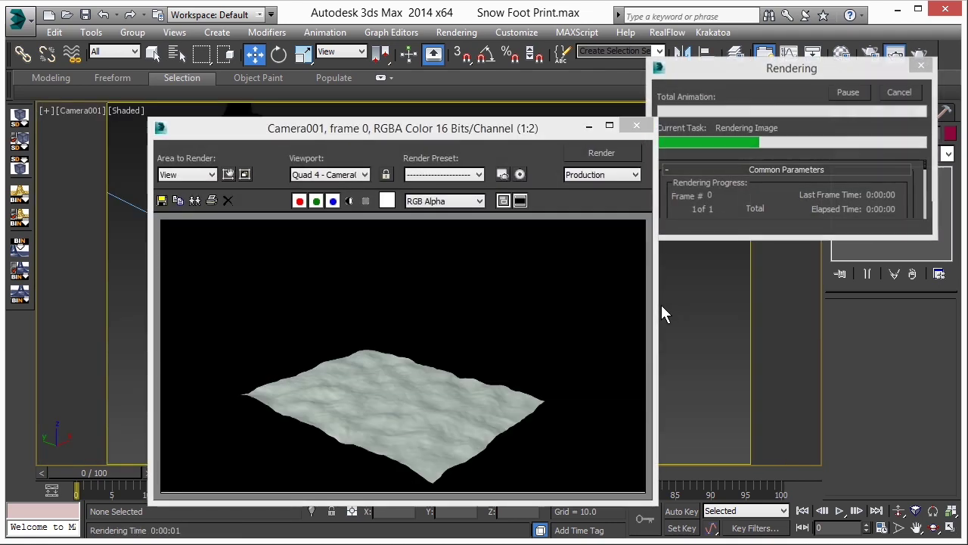
pyautogui.scroll(1, 439, 431)
pyautogui.scroll(-1, 439, 431)
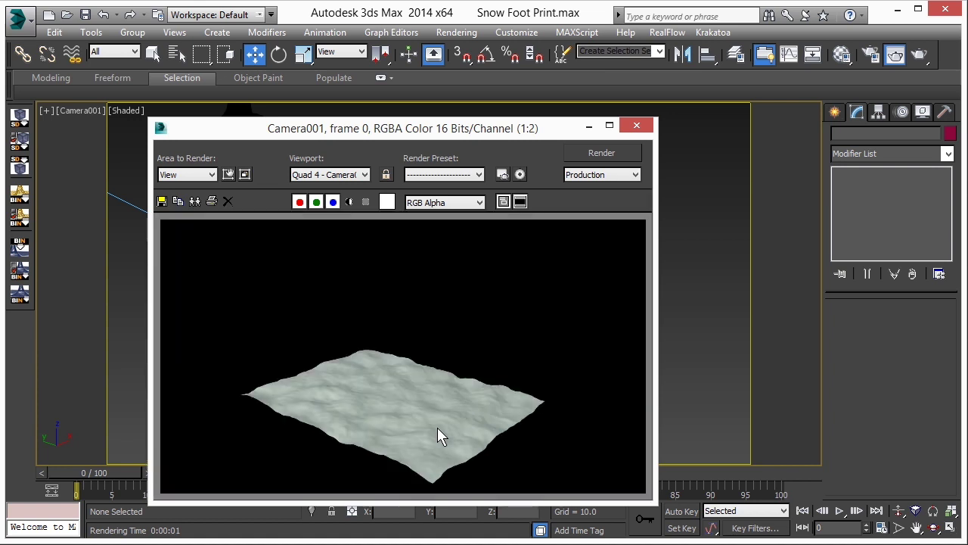
pyautogui.click(634, 126)
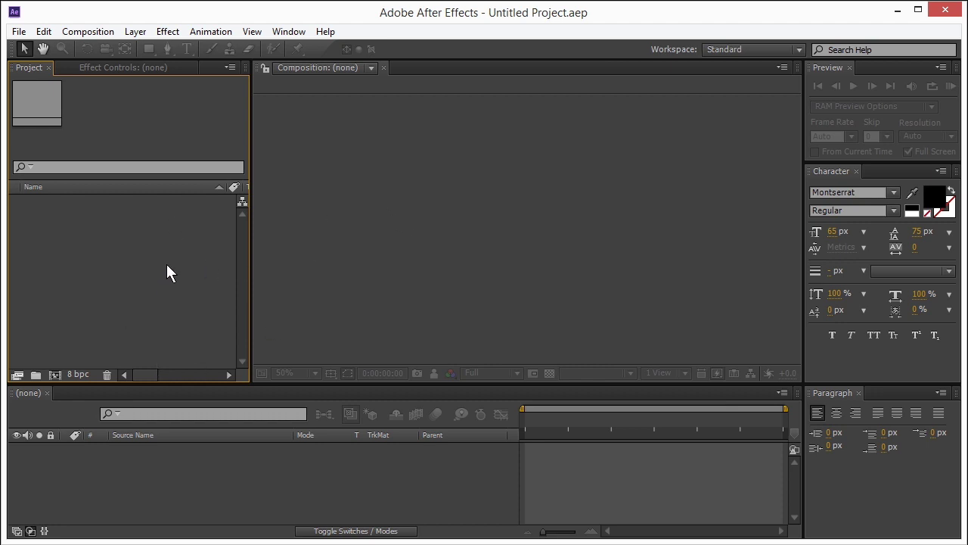
# In After Effects, import snow_footprint_0000.tga as footage with its alpha interpretation guessed, and build a composition from it
pyautogui.rightClick(85, 235)
pyautogui.moveTo(140, 296)
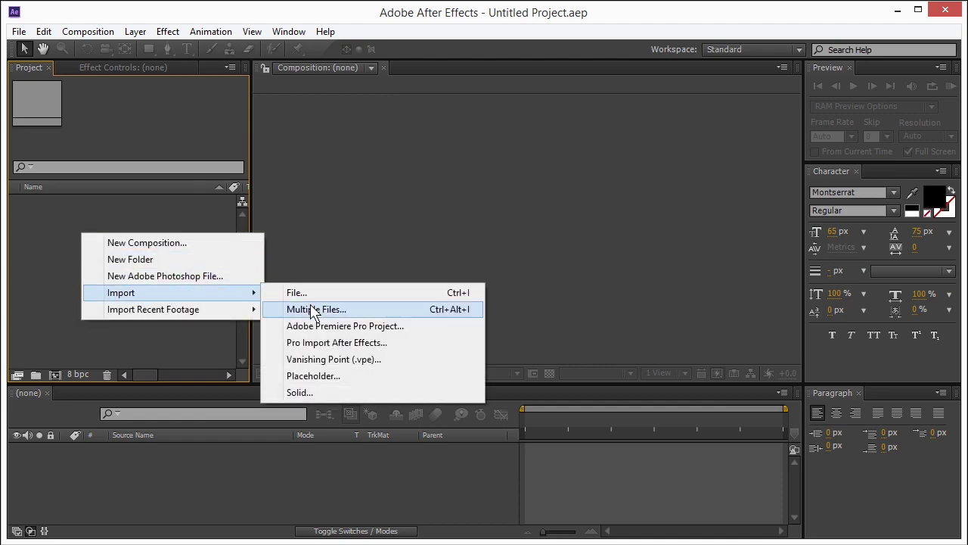
pyautogui.click(313, 294)
pyautogui.click(151, 113)
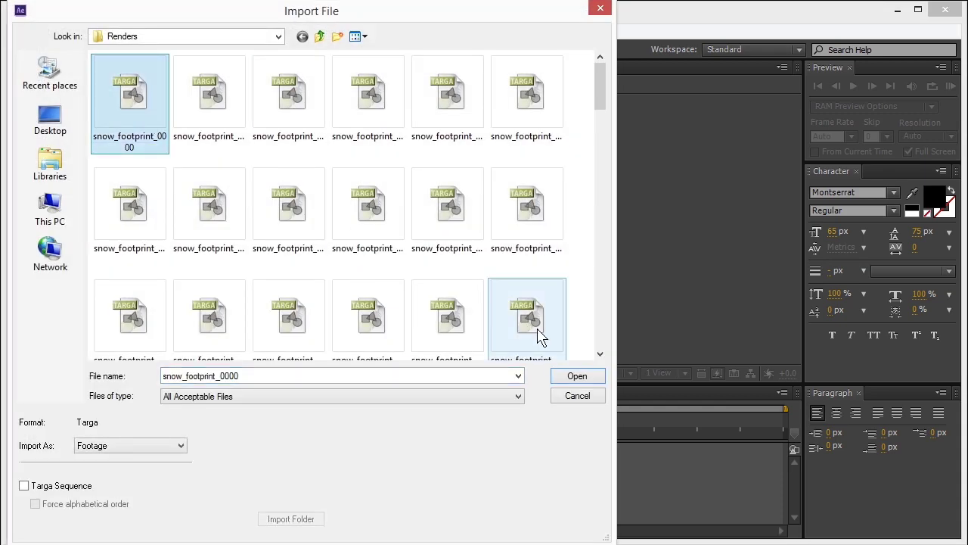
pyautogui.click(577, 377)
pyautogui.click(401, 306)
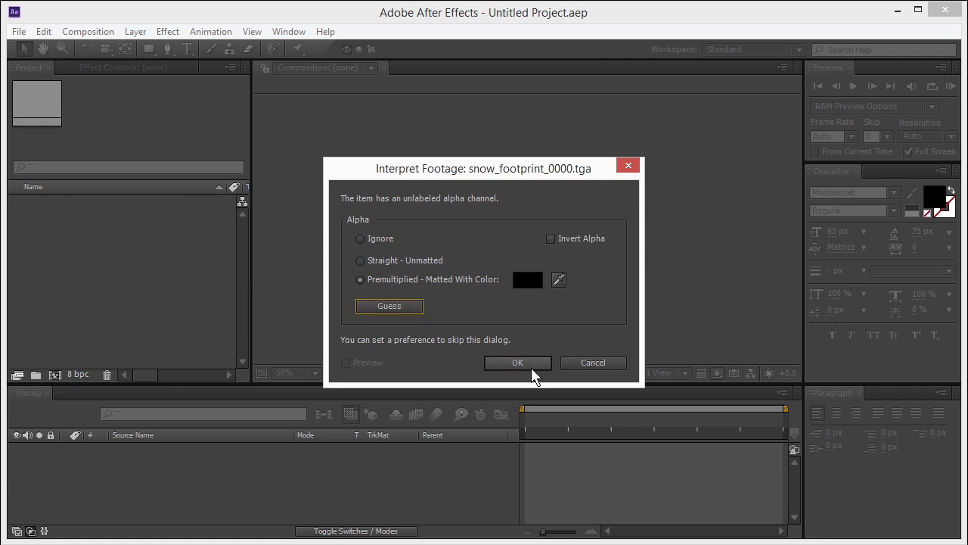
pyautogui.click(531, 364)
pyautogui.moveTo(86, 203); pyautogui.dragTo(115, 468)
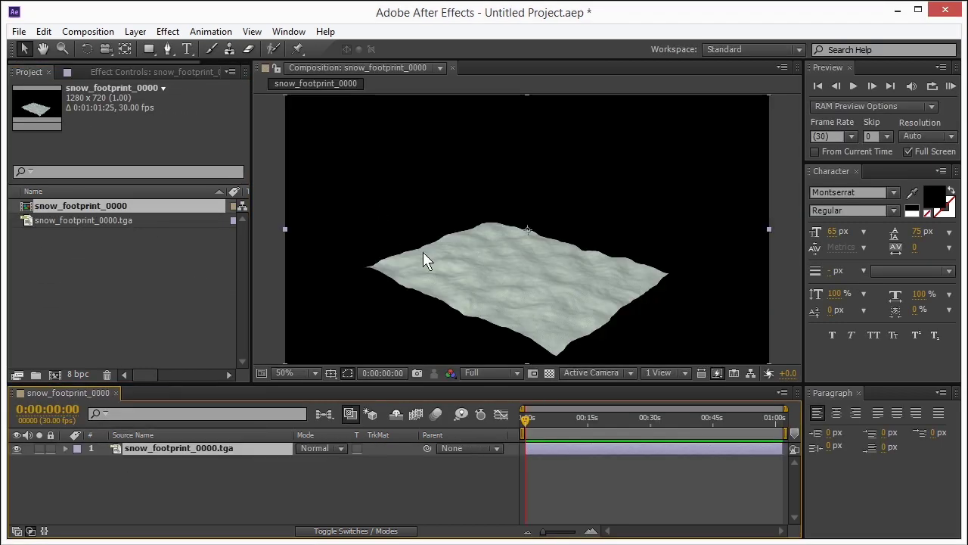
# Add a 1280 by 720 px dark gray solid and place it beneath the snow footage layer
pyautogui.rightClick(226, 479)
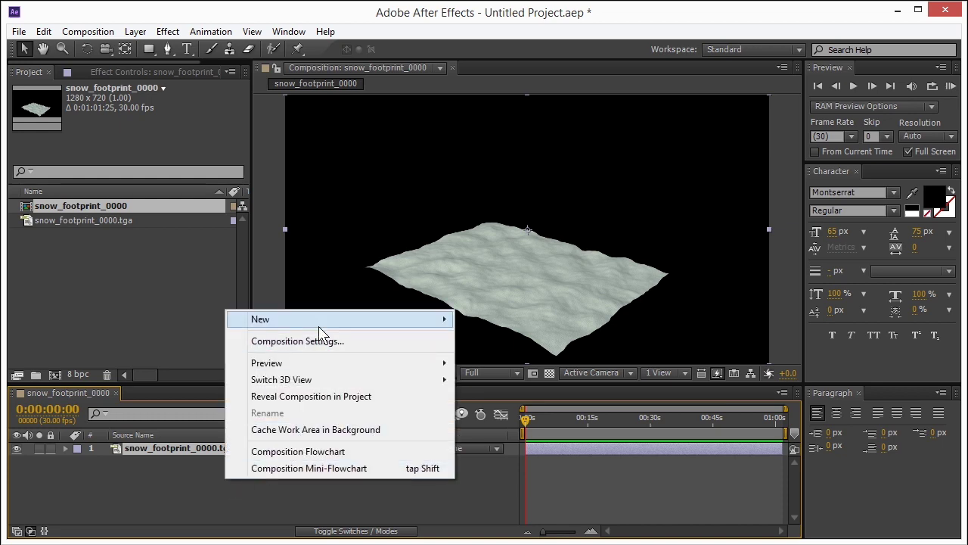
pyautogui.moveTo(418, 326)
pyautogui.click(488, 358)
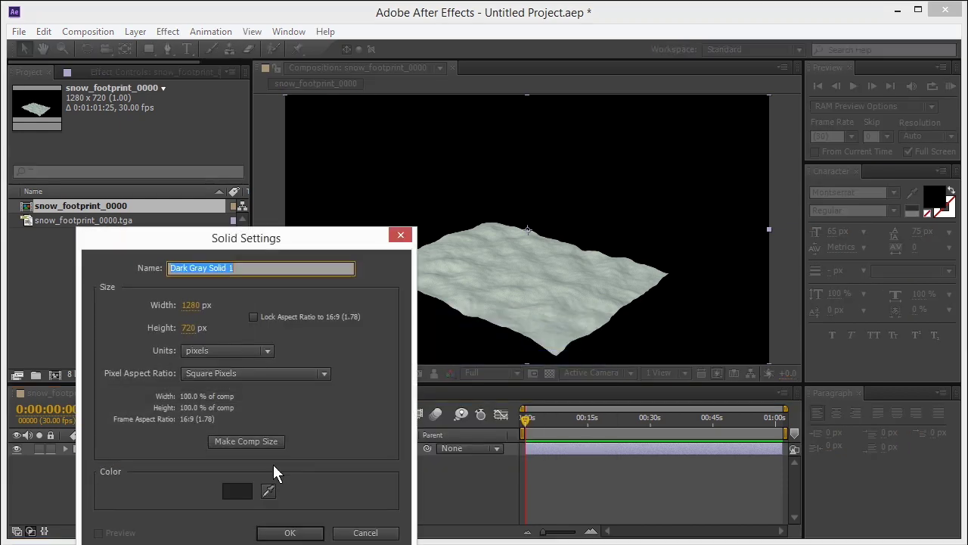
pyautogui.click(288, 531)
pyautogui.moveTo(184, 448); pyautogui.dragTo(200, 481)
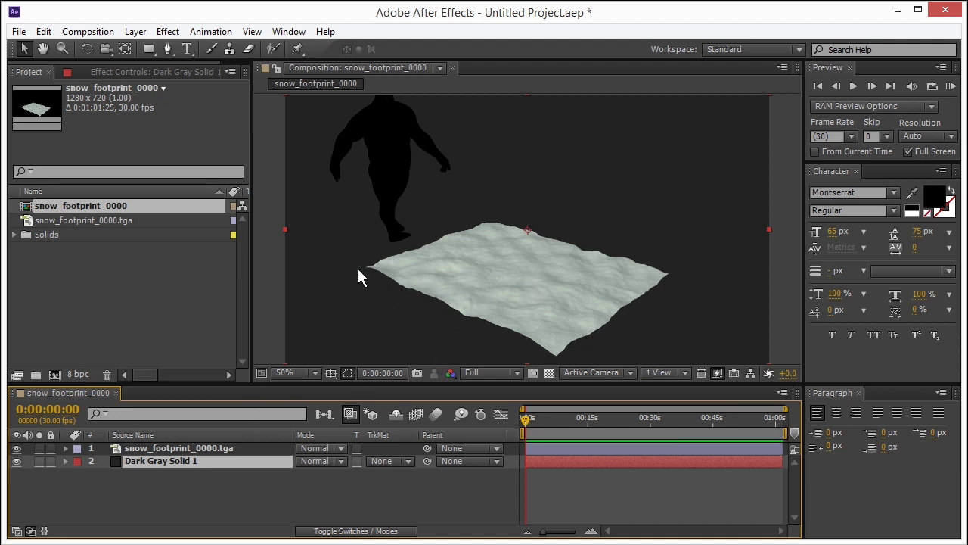
# Apply Color Balance to the snow footage layer and set the shadow balance to red -5, green 5, blue 5
pyautogui.click(164, 449)
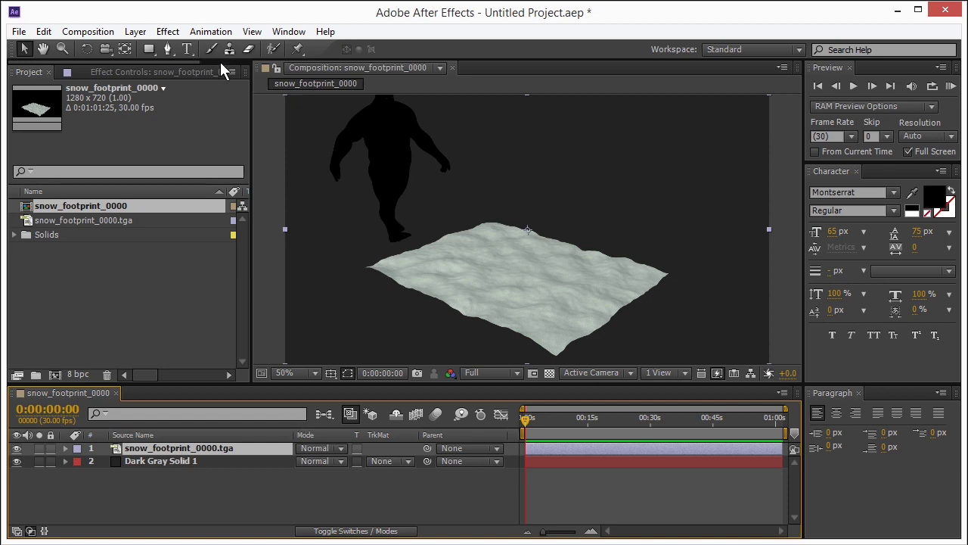
pyautogui.click(160, 32)
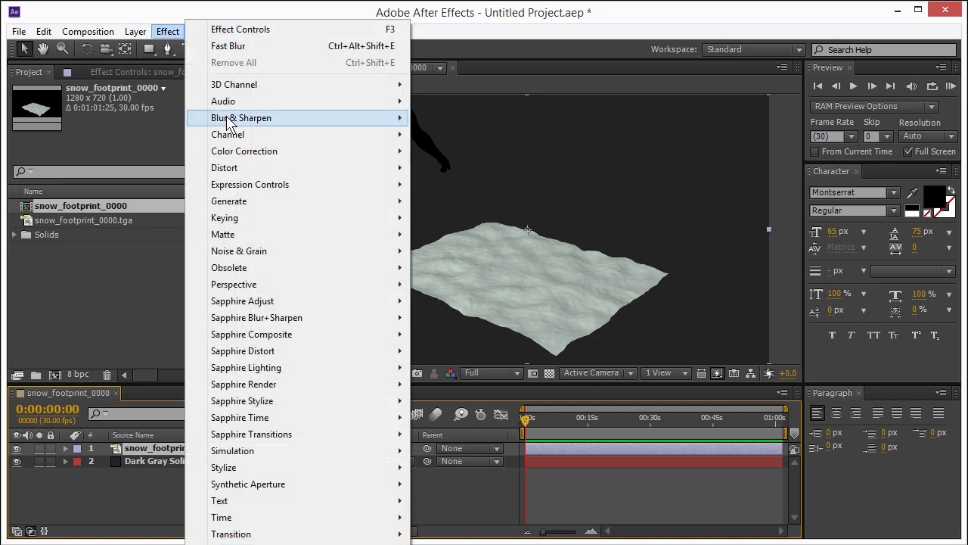
pyautogui.moveTo(242, 156)
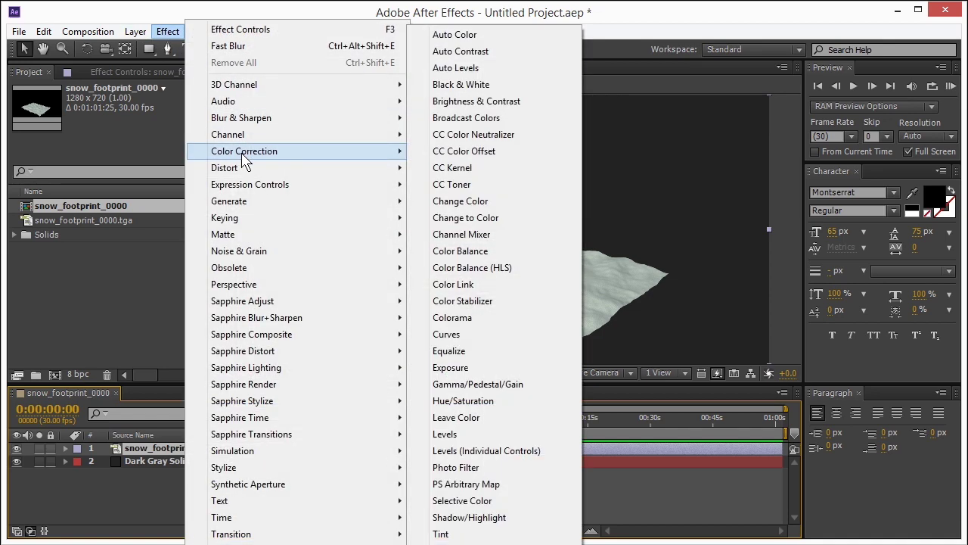
pyautogui.click(470, 256)
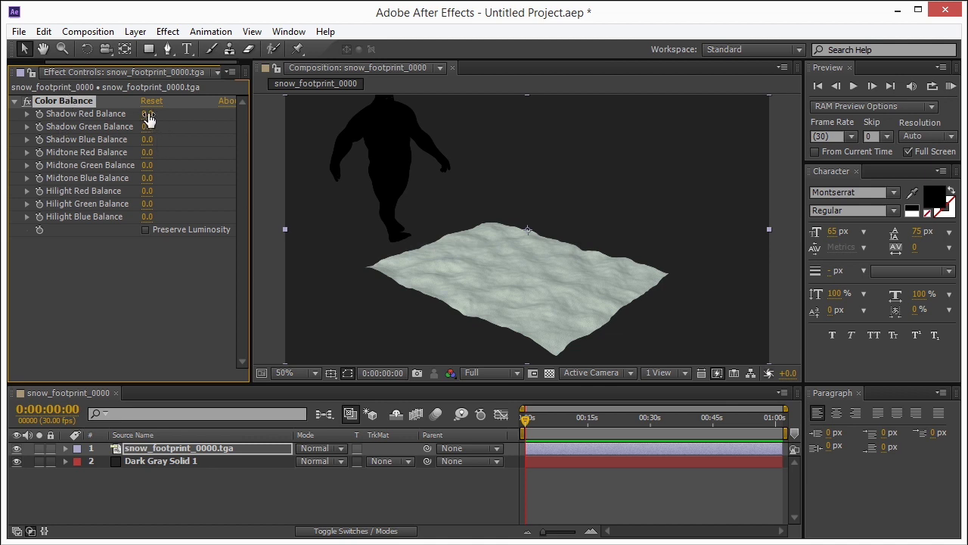
pyautogui.moveTo(148, 117)
pyautogui.mouseDown()
pyautogui.moveTo(138, 115)
pyautogui.moveTo(156, 126)
pyautogui.moveTo(147, 131)
pyautogui.mouseUp()
pyautogui.scroll(2, 522, 313)
pyautogui.moveTo(488, 294); pyautogui.dragTo(514, 204)
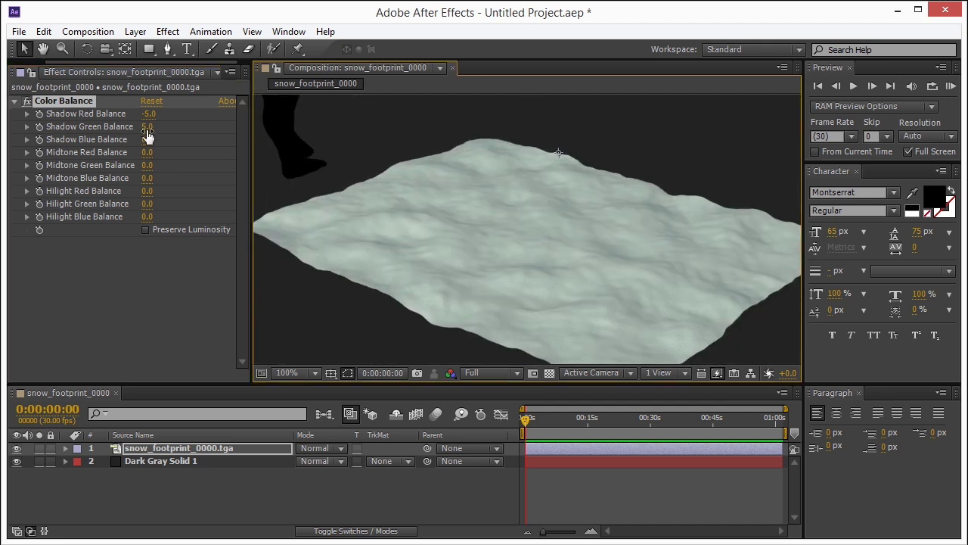
pyautogui.moveTo(148, 139); pyautogui.dragTo(146, 161)
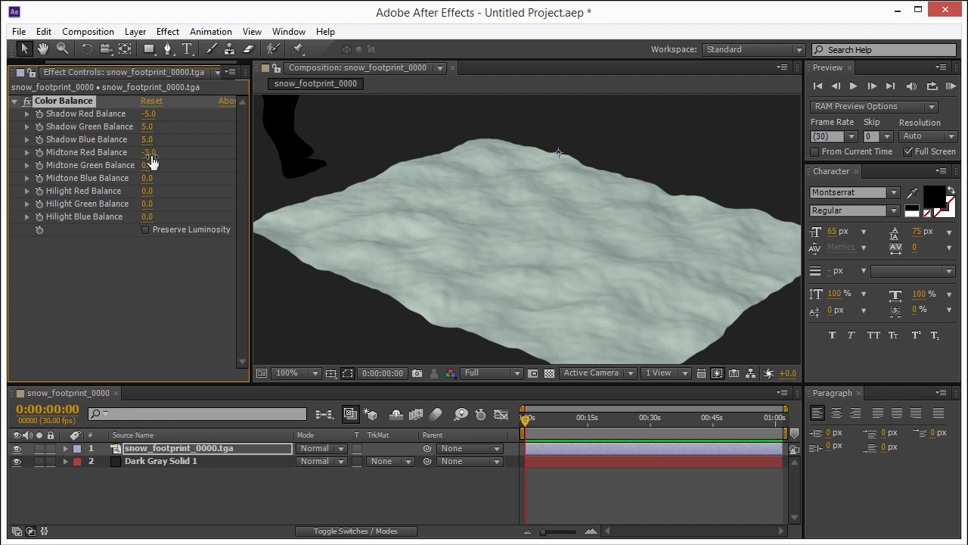
# Set the Color Balance midtones to red -7, green -9, blue 8 and the highlights to red 8, green 10, blue 8
pyautogui.moveTo(145, 158); pyautogui.dragTo(144, 167)
pyautogui.moveTo(147, 193)
pyautogui.mouseDown()
pyautogui.moveTo(160, 207)
pyautogui.moveTo(151, 227)
pyautogui.moveTo(150, 205)
pyautogui.mouseUp()
pyautogui.scroll(-1, 569, 242)
pyautogui.scroll(2, 569, 242)
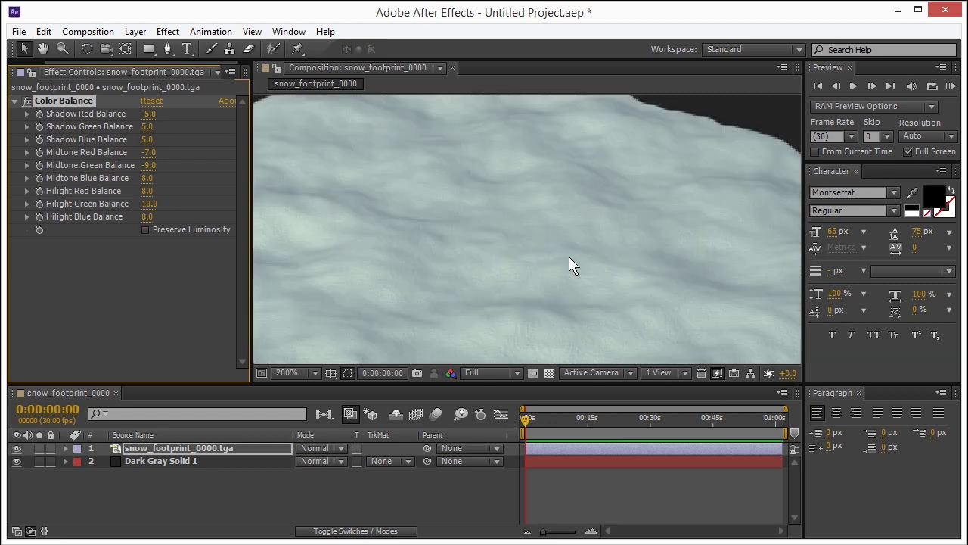
pyautogui.scroll(-1, 569, 258)
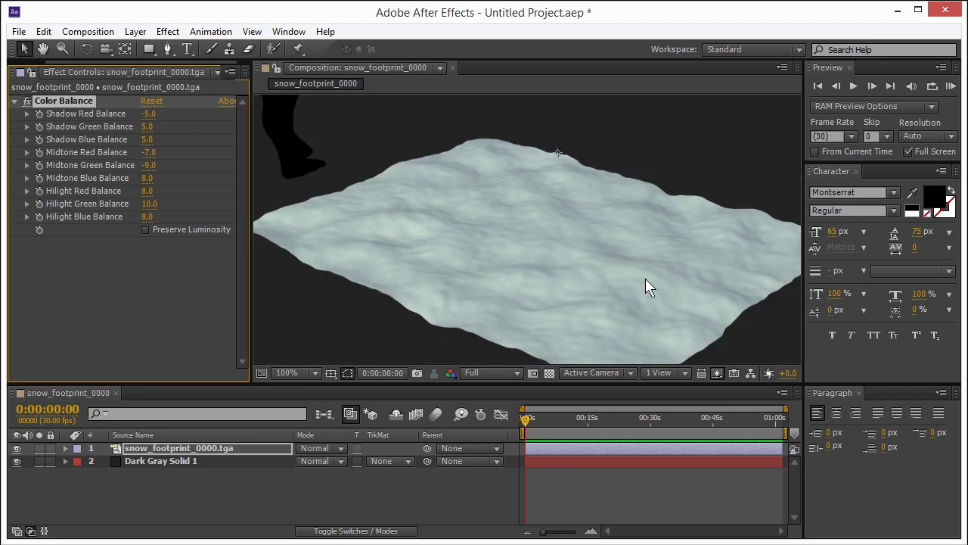
pyautogui.scroll(-1, 612, 272)
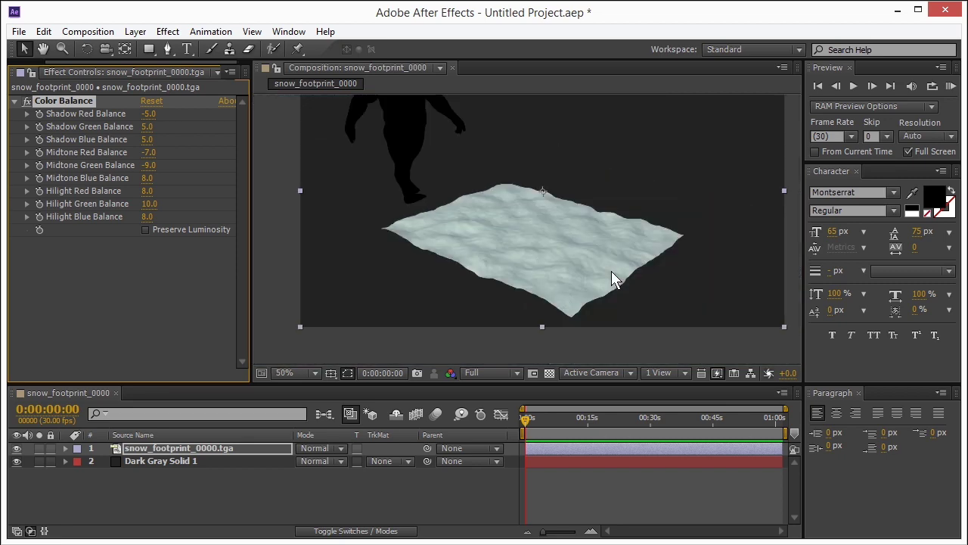
# Turn off full-screen playback for the RAM preview and bring the whole composition frame into view
pyautogui.moveTo(560, 249); pyautogui.dragTo(554, 254)
pyautogui.click(554, 253)
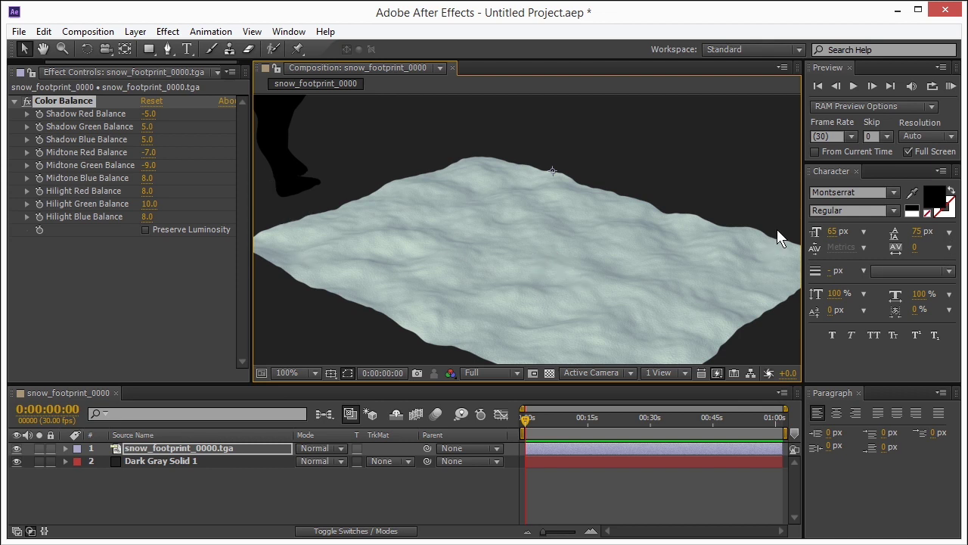
pyautogui.click(914, 154)
pyautogui.scroll(-2, 604, 240)
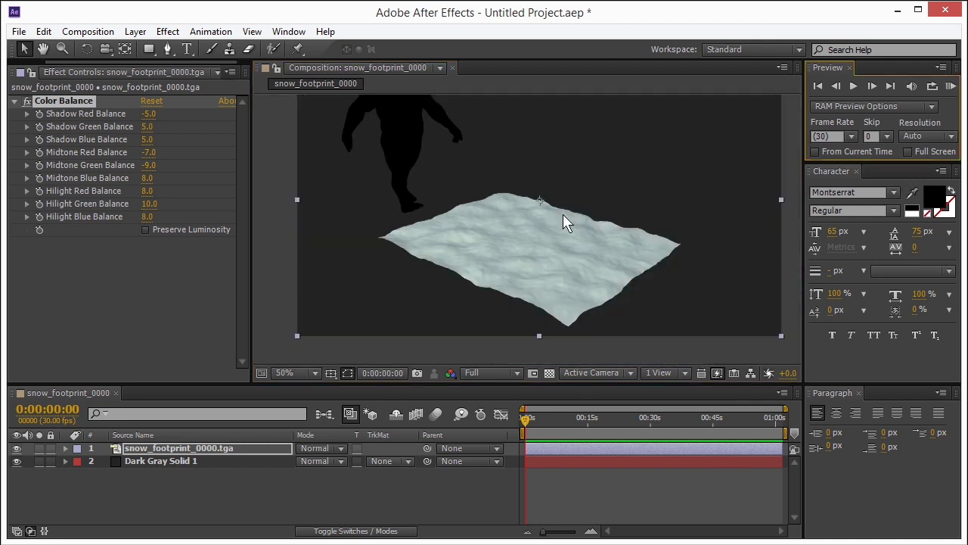
pyautogui.moveTo(563, 215); pyautogui.dragTo(557, 226)
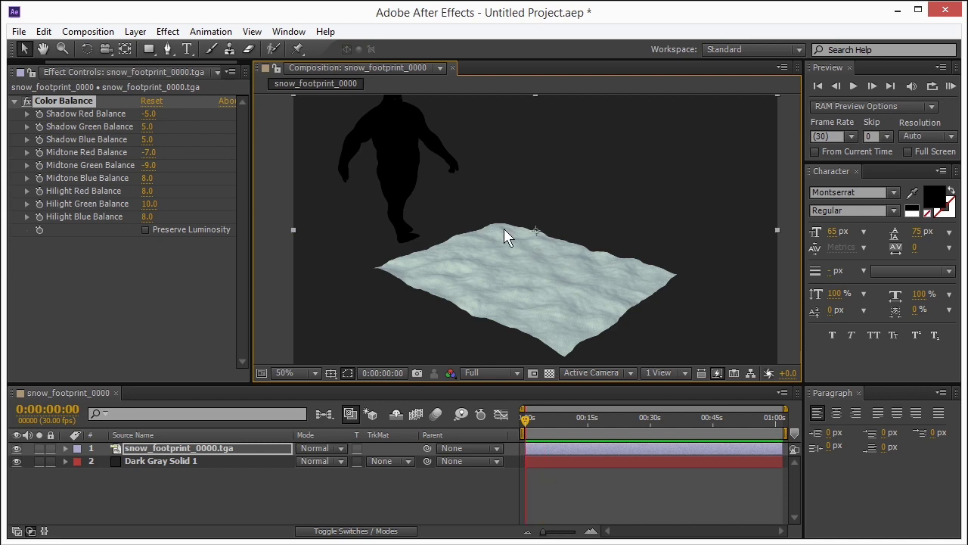
# Replace the snow_footprint_0000.tga still with the Targa sequence that starts at snow_footprint_0000
pyautogui.click(30, 72)
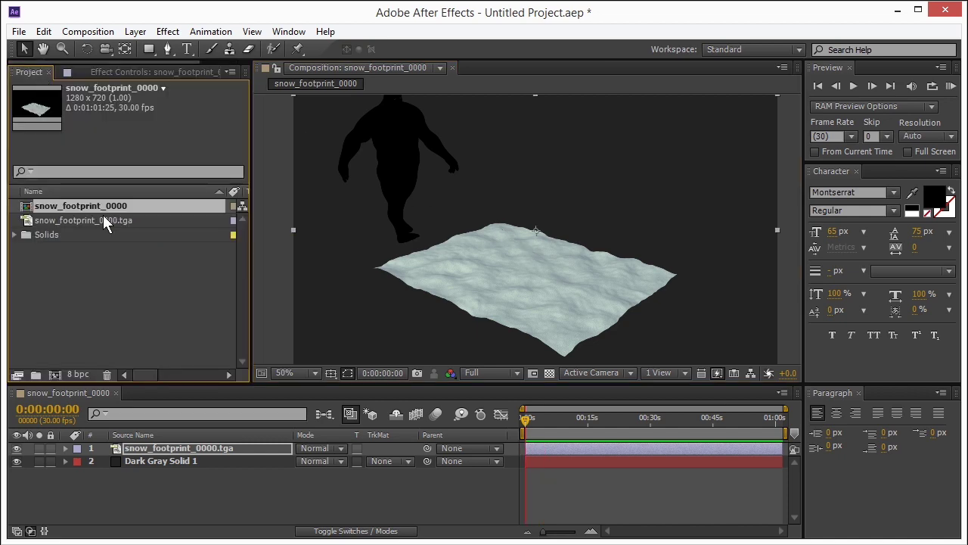
pyautogui.rightClick(103, 222)
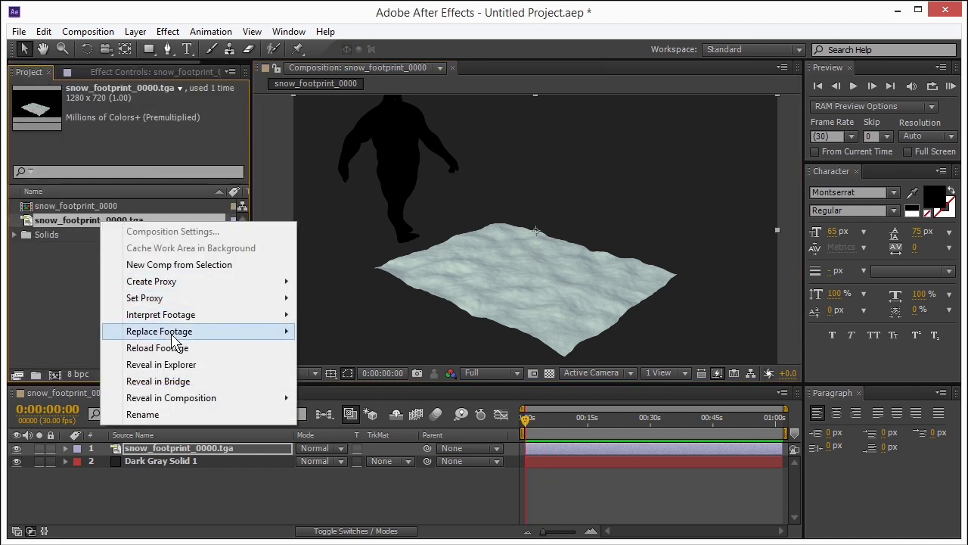
pyautogui.moveTo(173, 335)
pyautogui.click(349, 330)
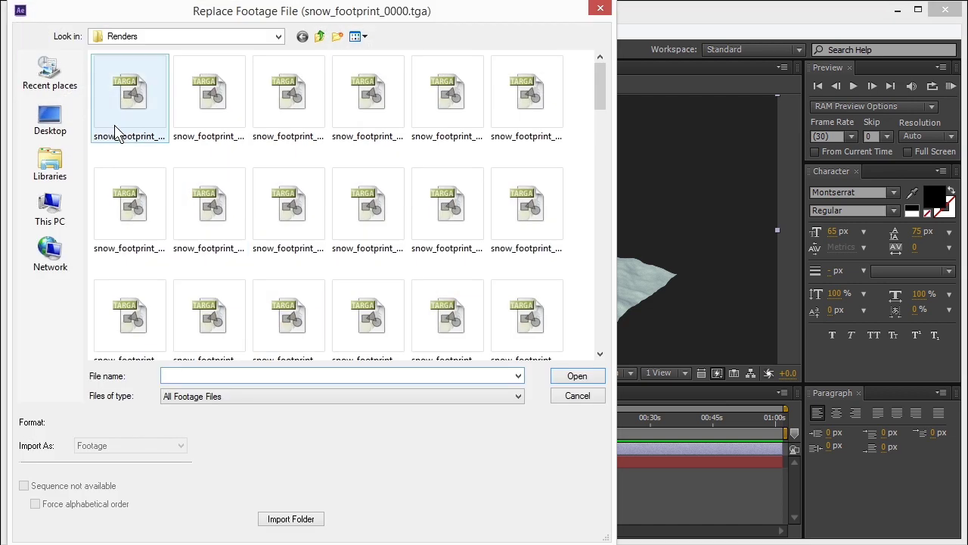
pyautogui.click(79, 486)
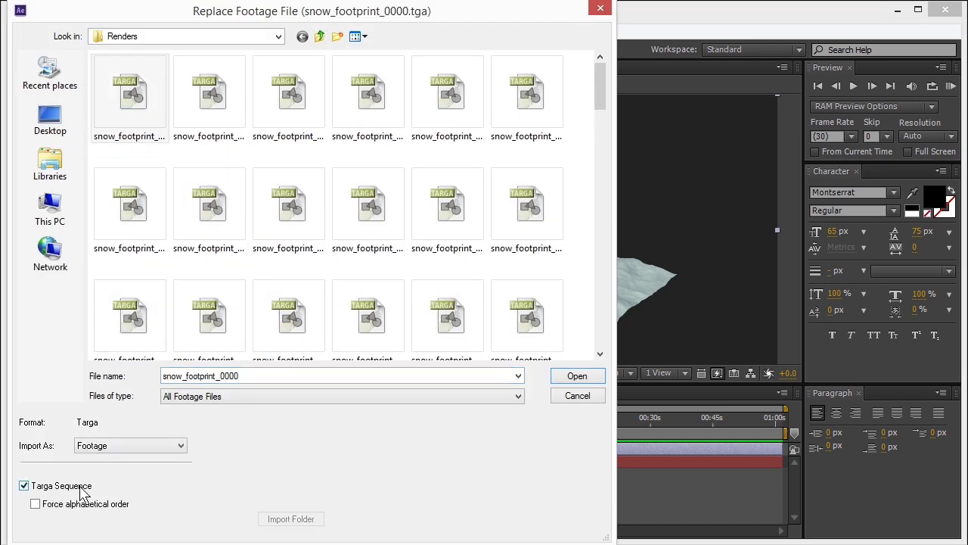
pyautogui.click(576, 377)
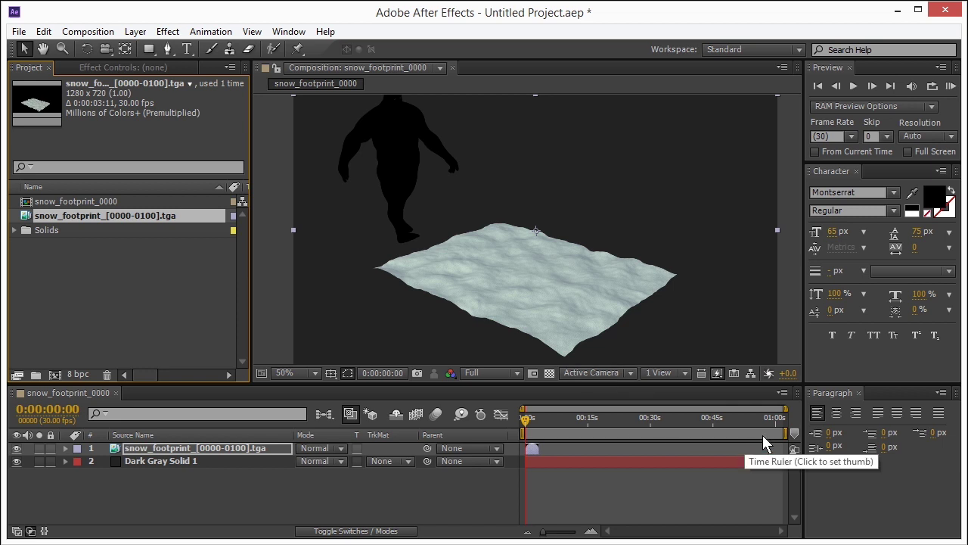
# Shorten the work area to just past the sequence's end, fit the timeline to about four seconds, and play the animation
pyautogui.click(790, 436)
pyautogui.moveTo(790, 431); pyautogui.dragTo(548, 431)
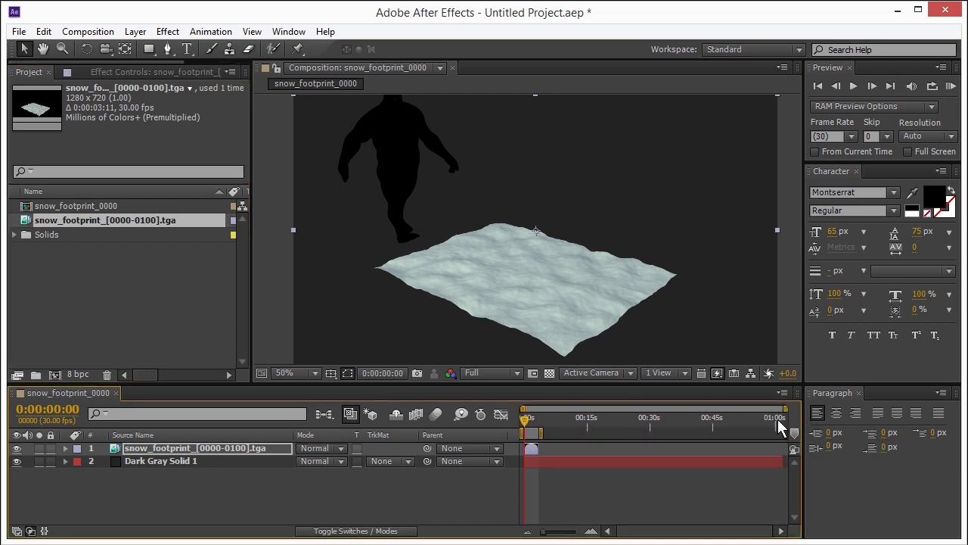
pyautogui.moveTo(785, 406); pyautogui.dragTo(543, 408)
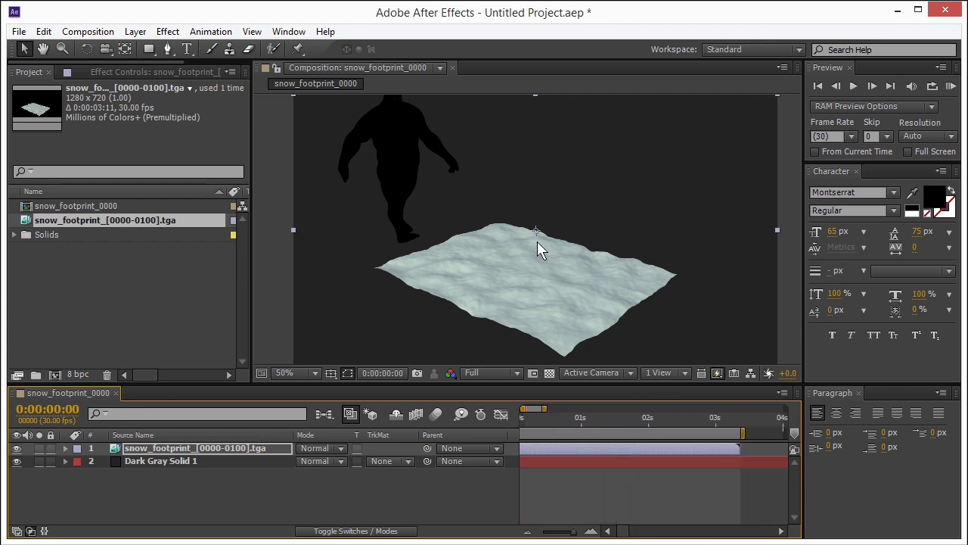
pyautogui.press('space')
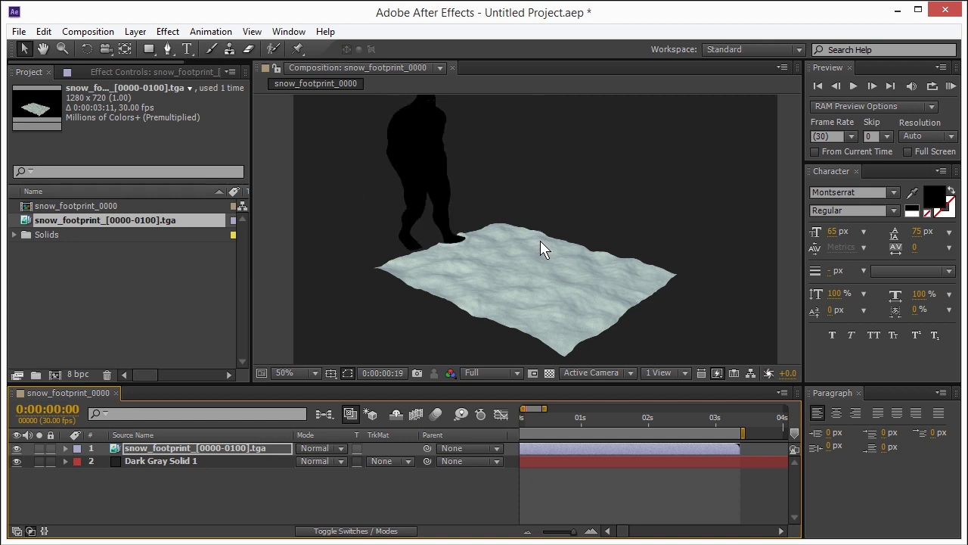